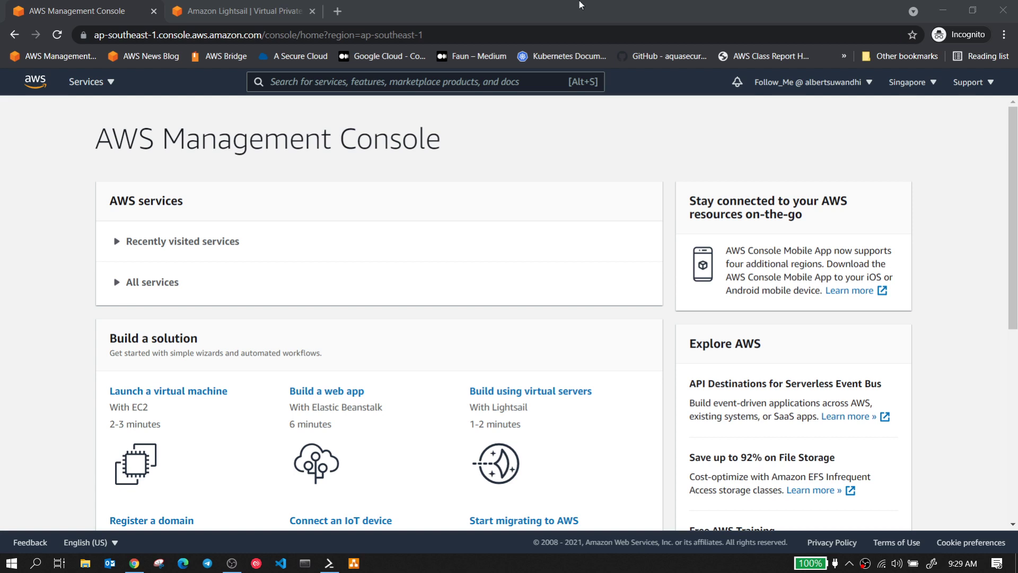
Step: Return from the Lightsail product page to the AWS console and open Lightsail in a new browser tab from all services
{"action": "left_click", "coordinate": [211, 18]}
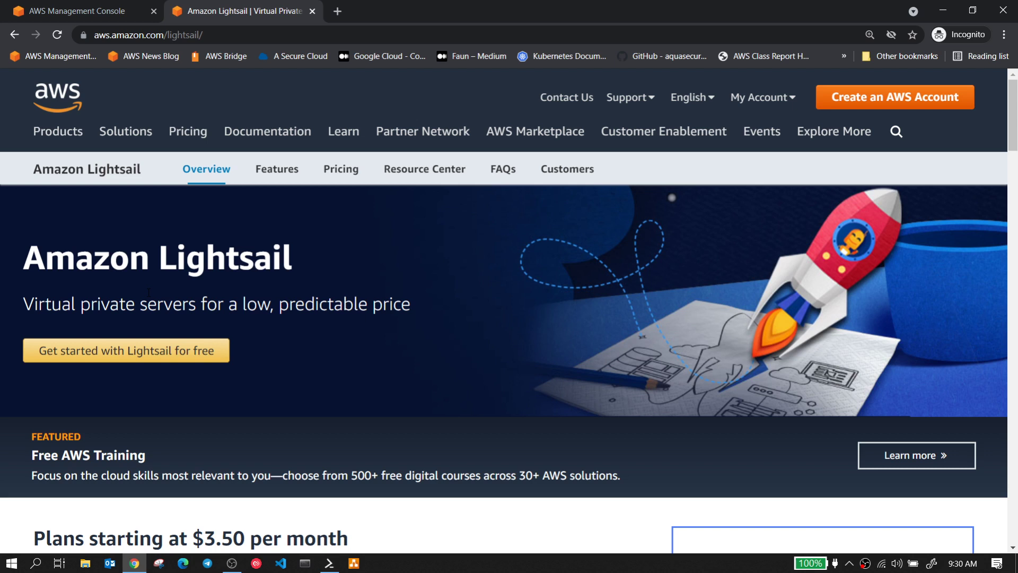
{"action": "left_click", "coordinate": [63, 12]}
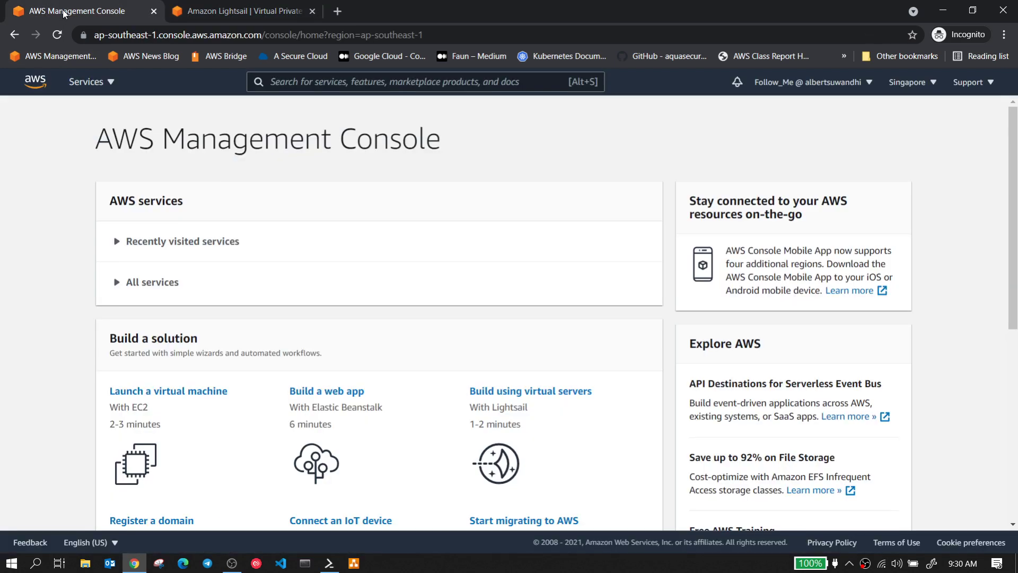
{"action": "left_click", "coordinate": [150, 286]}
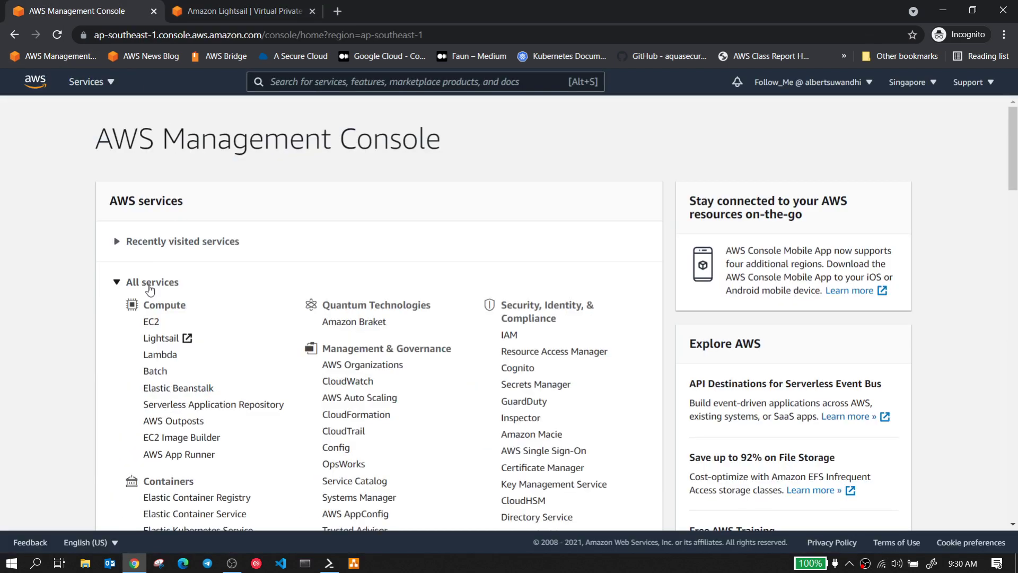
{"action": "right_click", "coordinate": [163, 345]}
{"action": "left_click", "coordinate": [193, 350]}
{"action": "left_click", "coordinate": [223, 11]}
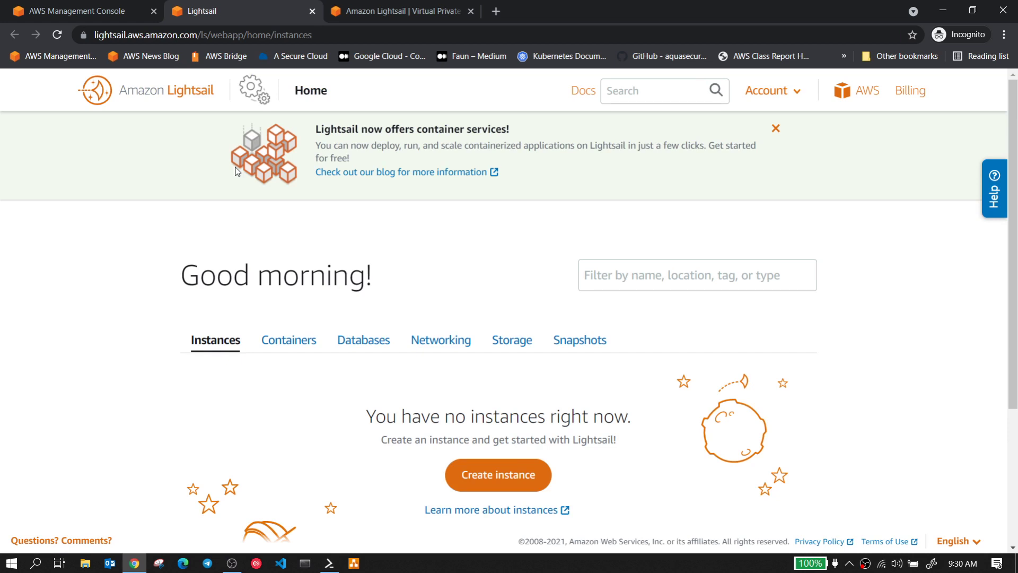
Step: Start creating a Lightsail instance and show the AWS Regions available for its location
{"action": "scroll", "coordinate": [188, 243], "scroll_direction": "down", "scroll_amount": 4}
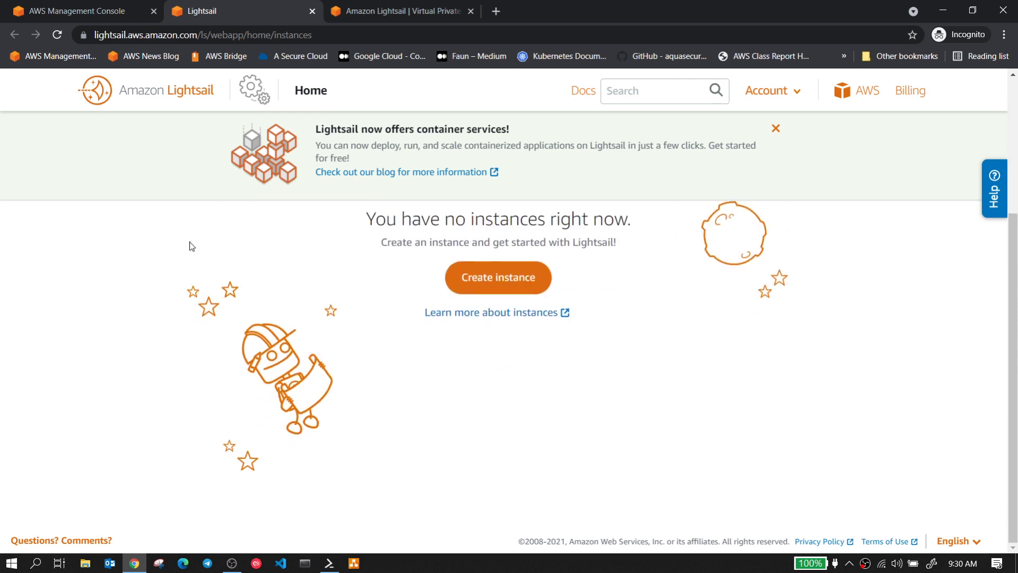
{"action": "scroll", "coordinate": [273, 307], "scroll_direction": "up", "scroll_amount": 4}
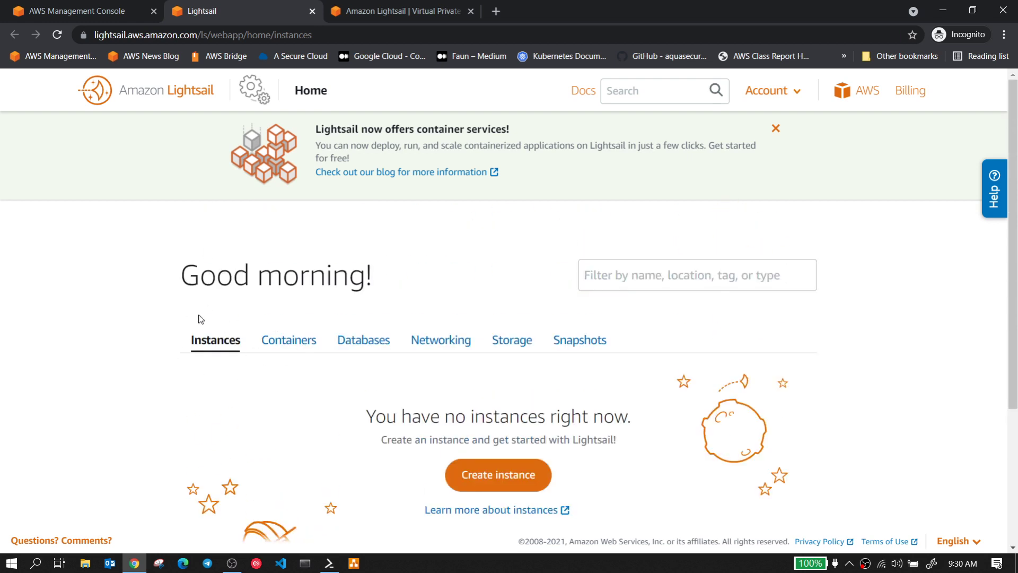
{"action": "left_click", "coordinate": [522, 485]}
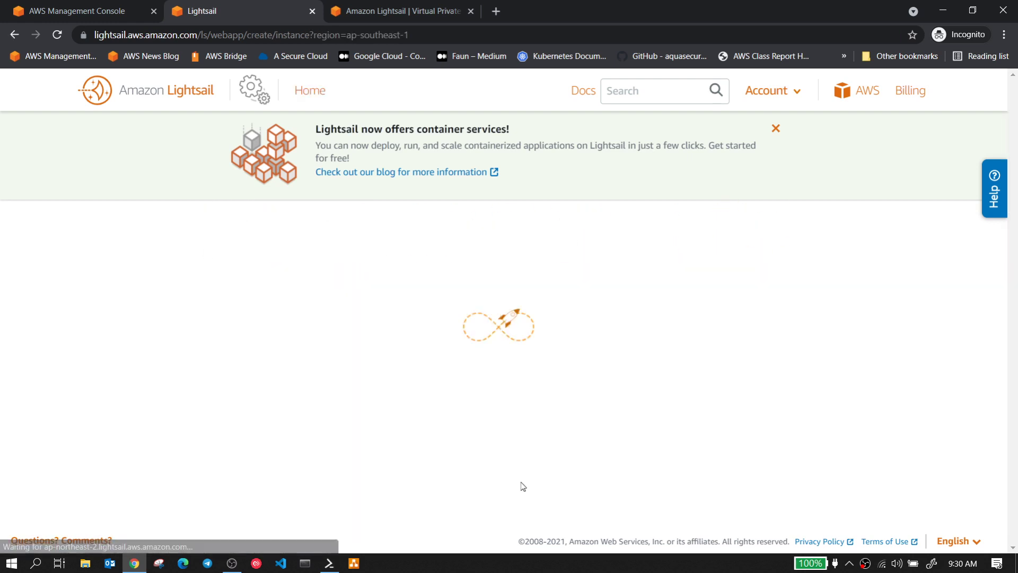
{"action": "scroll", "coordinate": [488, 436], "scroll_direction": "down", "scroll_amount": 1}
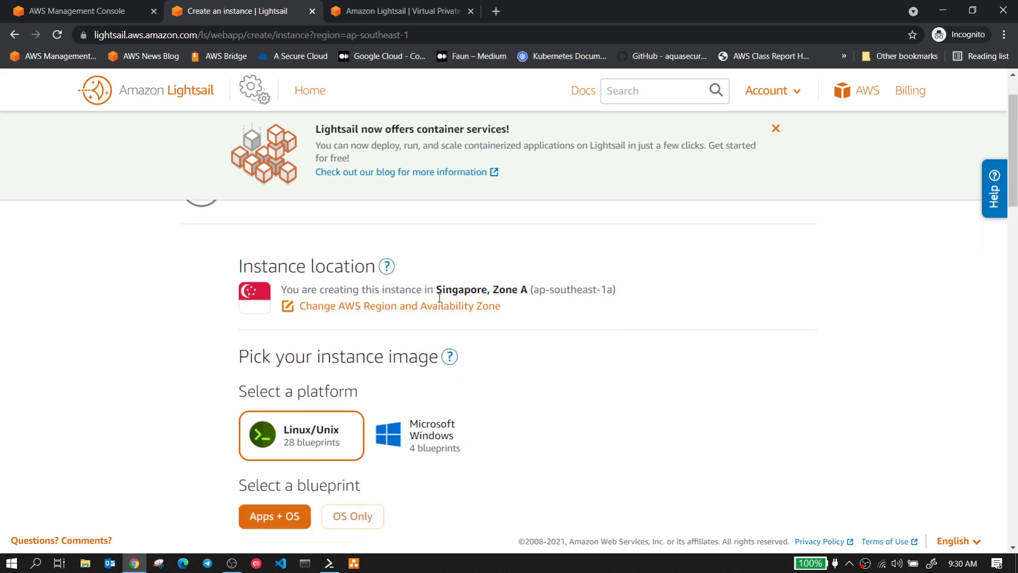
{"action": "left_click", "coordinate": [475, 307]}
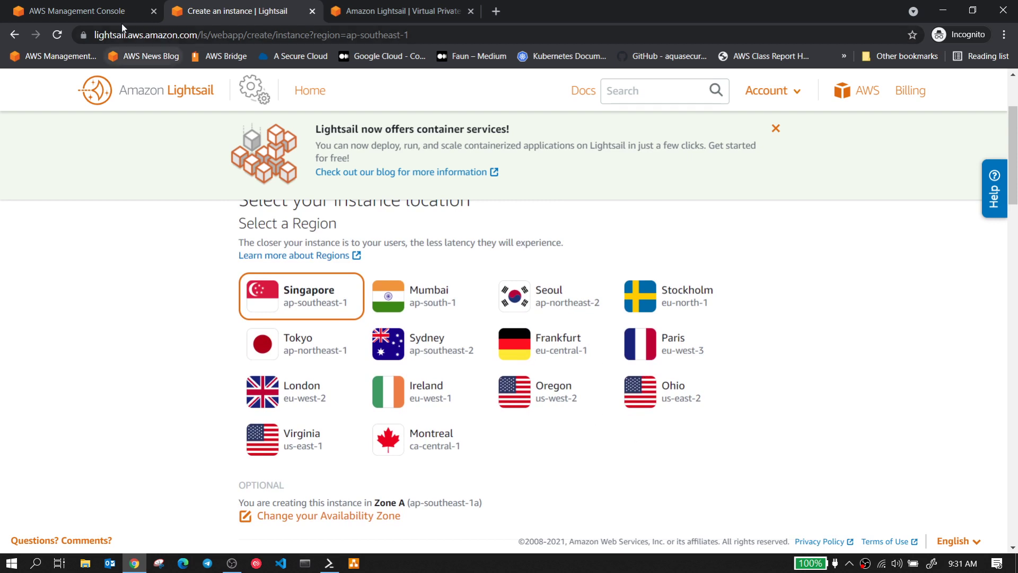
Step: Examine the regions offered in the EC2 dashboard for comparison and return to the Lightsail instance creation page
{"action": "left_click", "coordinate": [90, 11]}
{"action": "left_click", "coordinate": [152, 321]}
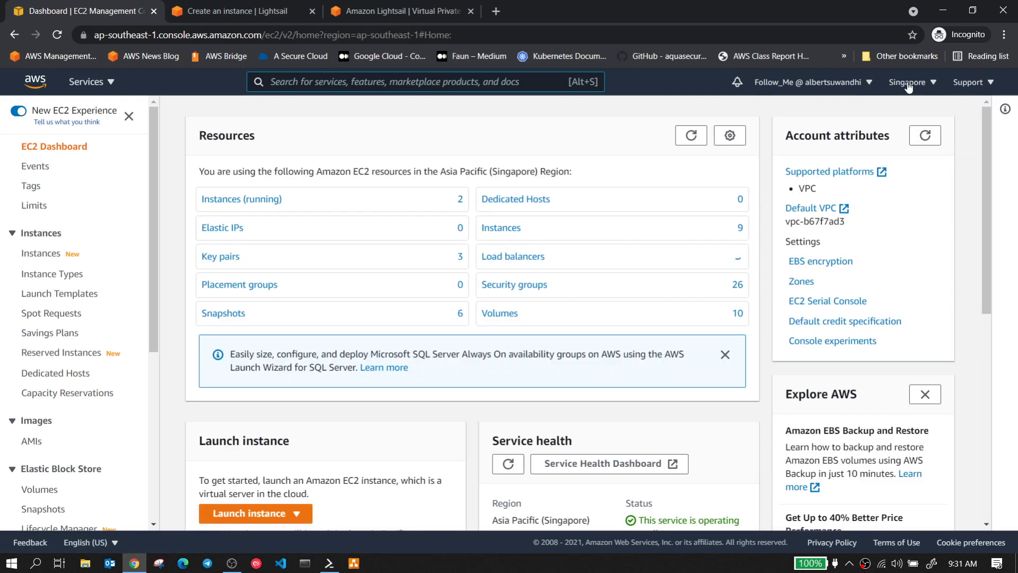
{"action": "left_click", "coordinate": [909, 84]}
{"action": "scroll", "coordinate": [853, 346], "scroll_direction": "down", "scroll_amount": 2}
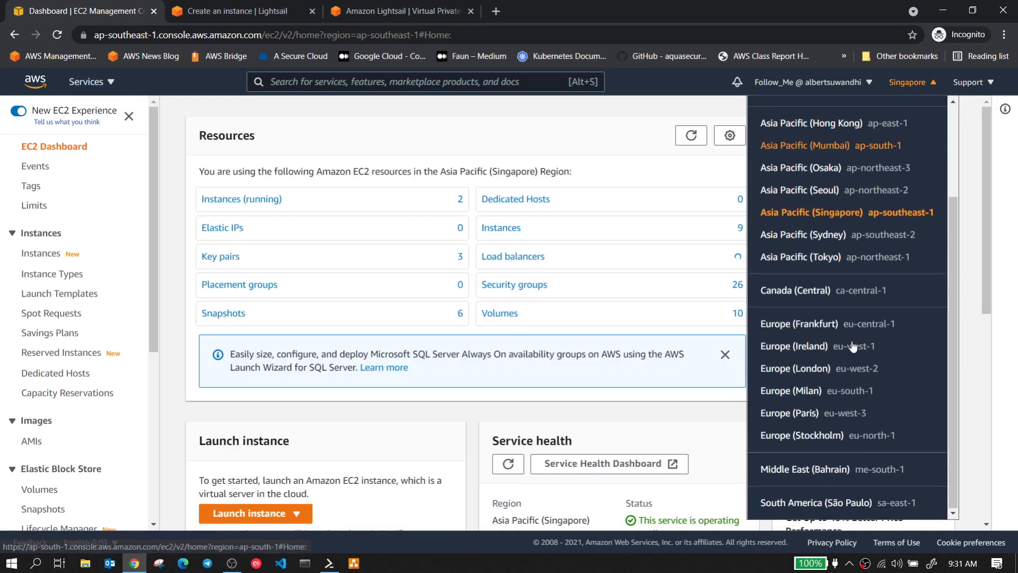
{"action": "scroll", "coordinate": [853, 345], "scroll_direction": "up", "scroll_amount": 2}
{"action": "left_click", "coordinate": [228, 11]}
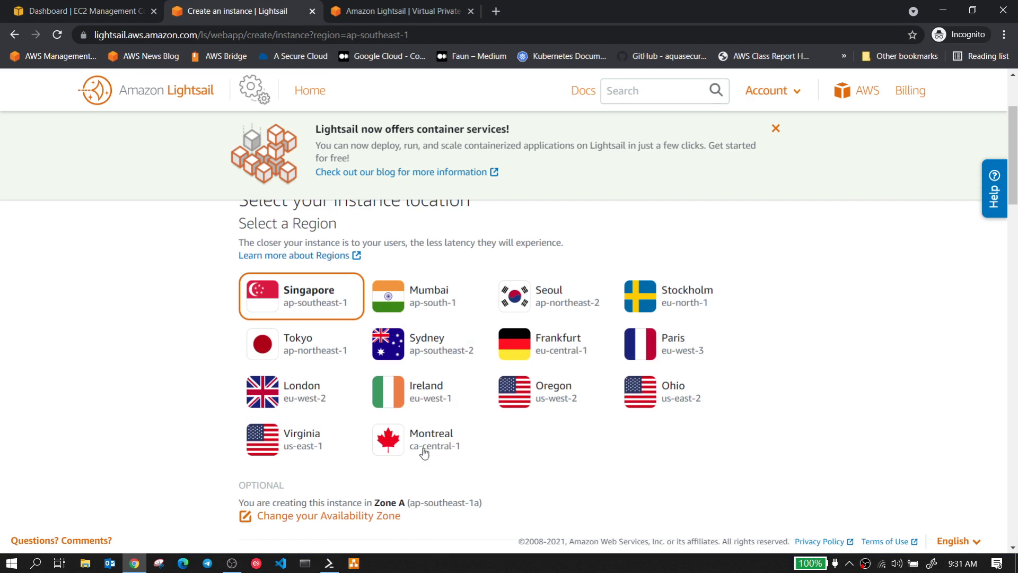
Step: Show the Availability Zone choices for the instance in the Singapore region
{"action": "scroll", "coordinate": [491, 433], "scroll_direction": "down", "scroll_amount": 1}
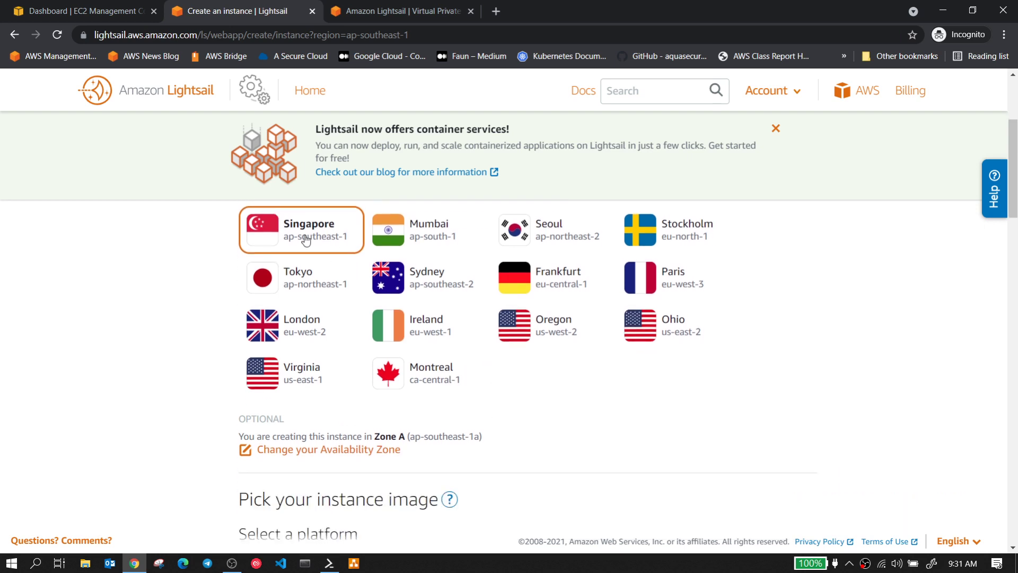
{"action": "scroll", "coordinate": [388, 402], "scroll_direction": "down", "scroll_amount": 1}
{"action": "left_click", "coordinate": [386, 382]}
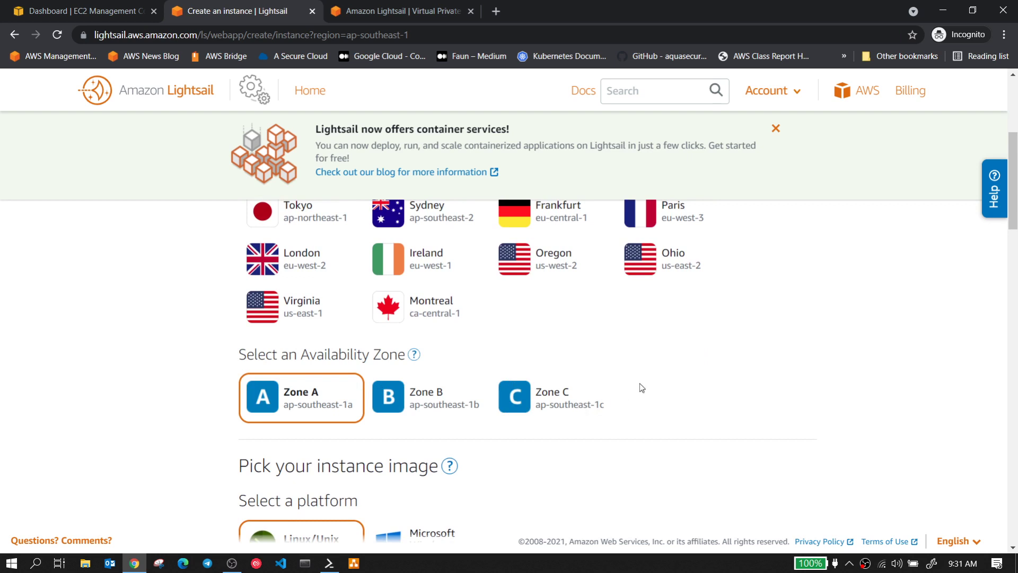
Step: Select the Microsoft Windows platform and view its OS Only and Apps + OS blueprints
{"action": "scroll", "coordinate": [639, 383], "scroll_direction": "down", "scroll_amount": 2}
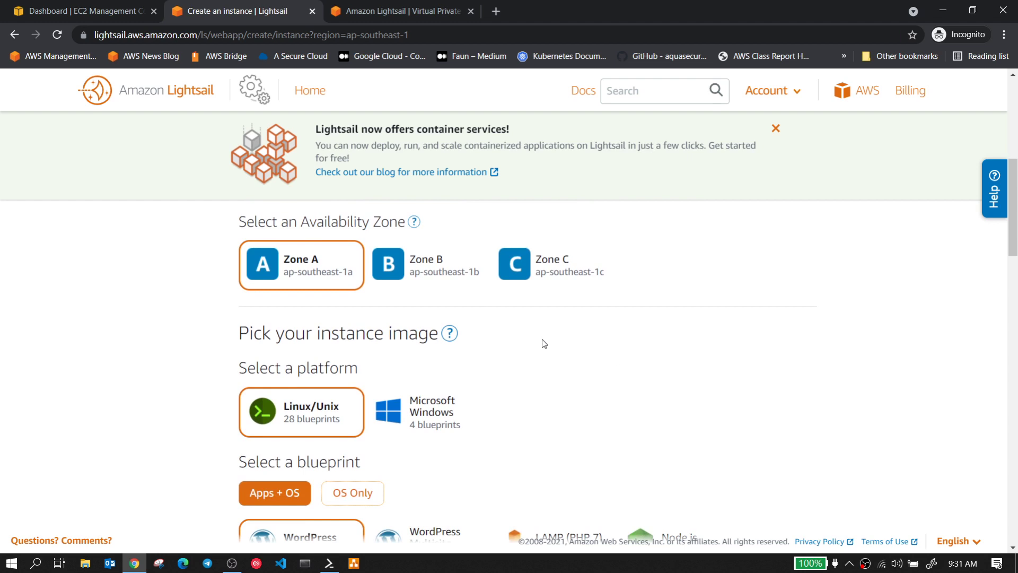
{"action": "scroll", "coordinate": [538, 342], "scroll_direction": "down", "scroll_amount": 1}
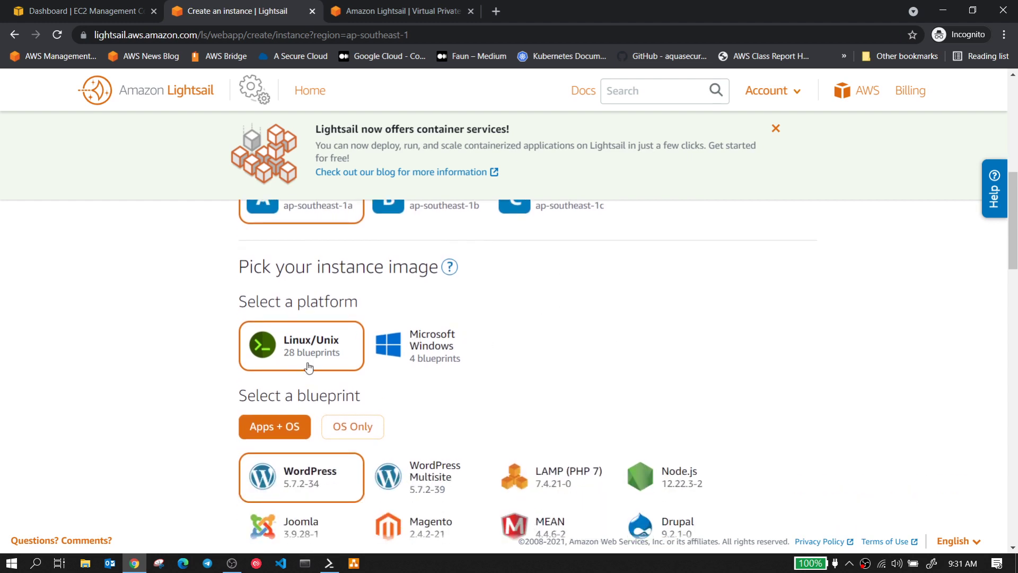
{"action": "left_click", "coordinate": [416, 347]}
{"action": "scroll", "coordinate": [616, 371], "scroll_direction": "down", "scroll_amount": 2}
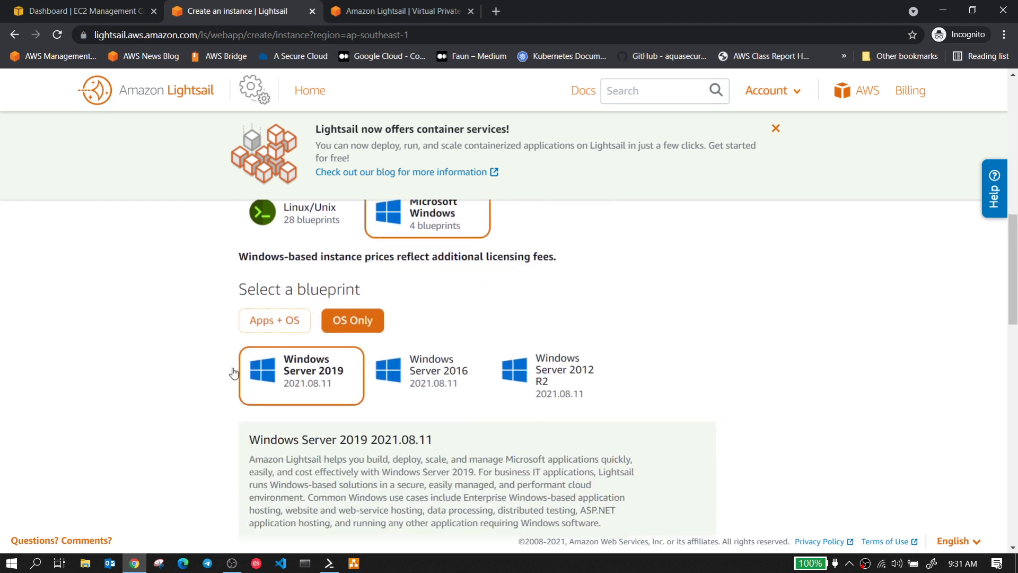
{"action": "left_click", "coordinate": [278, 324]}
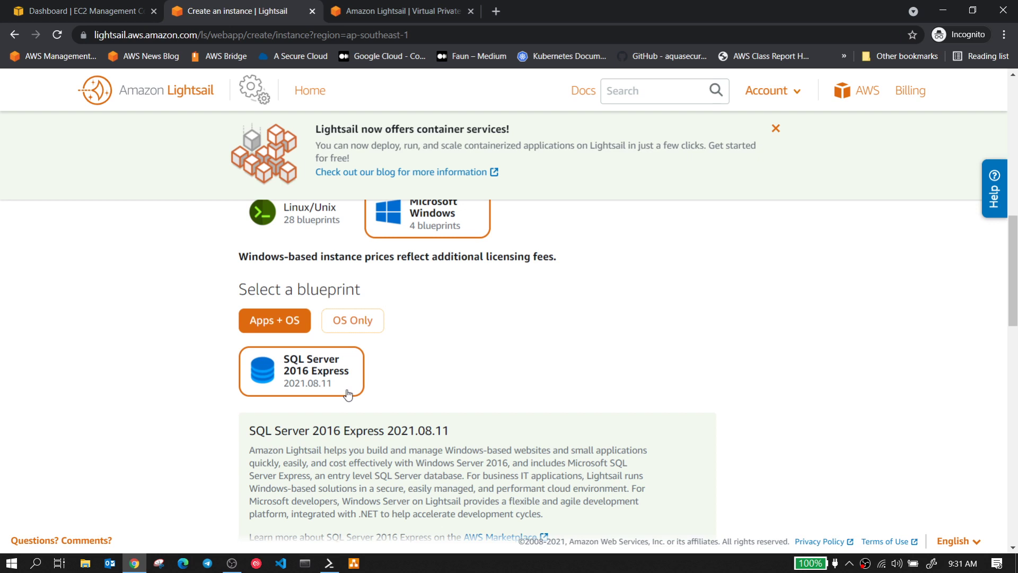
{"action": "scroll", "coordinate": [347, 394], "scroll_direction": "up", "scroll_amount": 2}
Step: Select the Linux/Unix platform and compare its OS Only and Apps + OS blueprints
{"action": "left_click", "coordinate": [329, 349]}
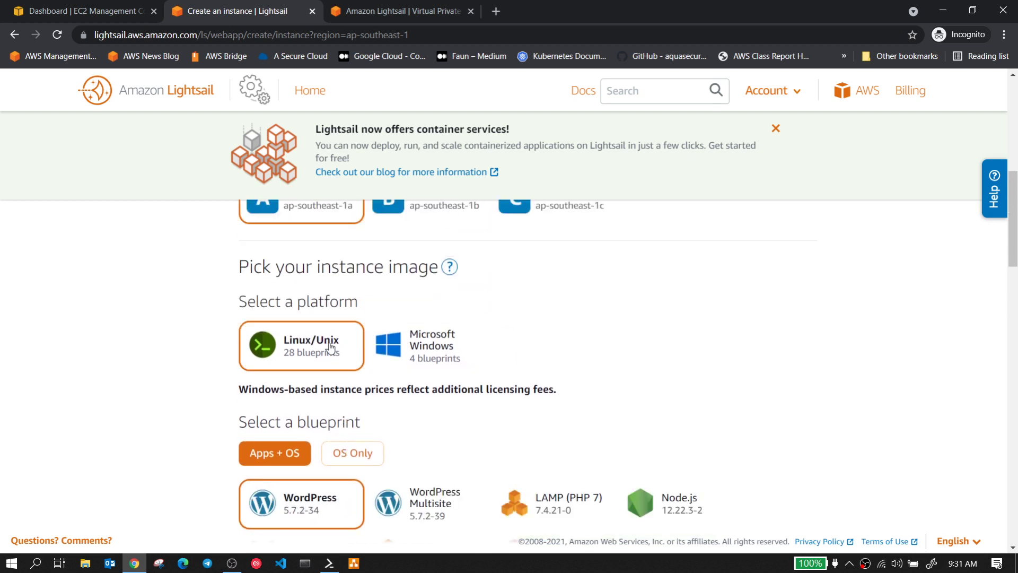
{"action": "scroll", "coordinate": [224, 385], "scroll_direction": "down", "scroll_amount": 2}
{"action": "left_click", "coordinate": [337, 302]}
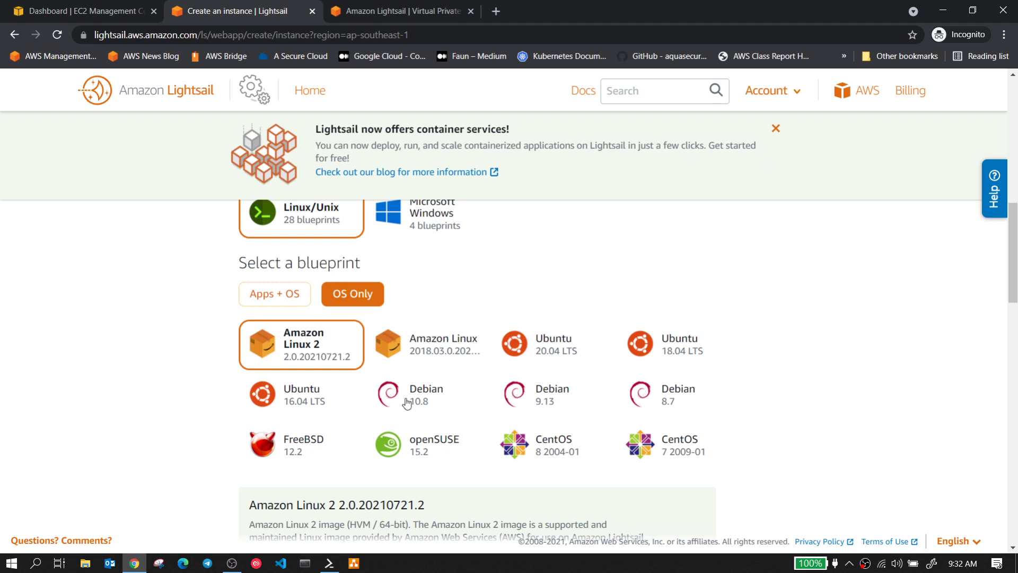
{"action": "left_click", "coordinate": [300, 305]}
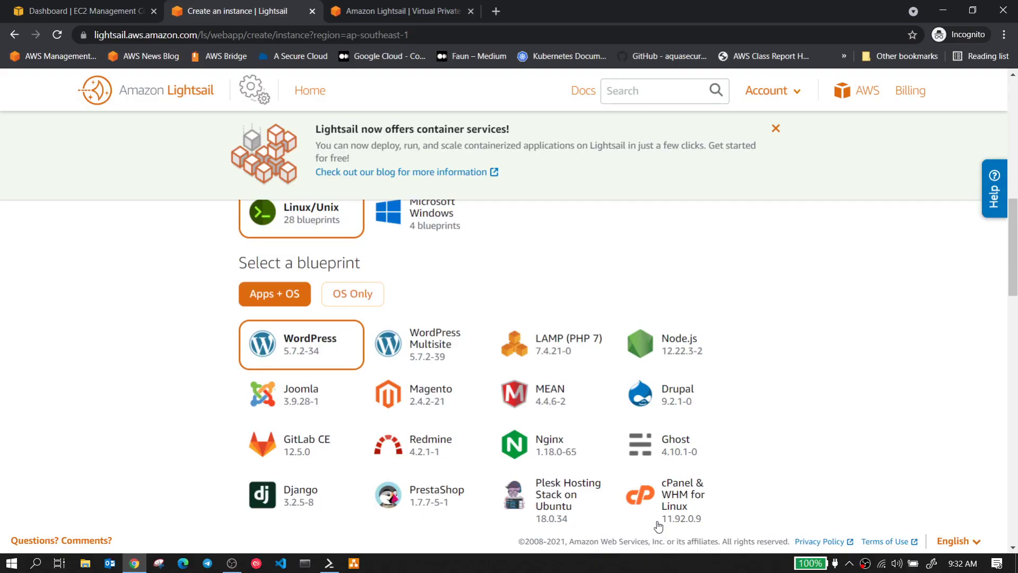
Step: Choose an Ubuntu LTS image from the OS Only blueprints
{"action": "left_click", "coordinate": [362, 301]}
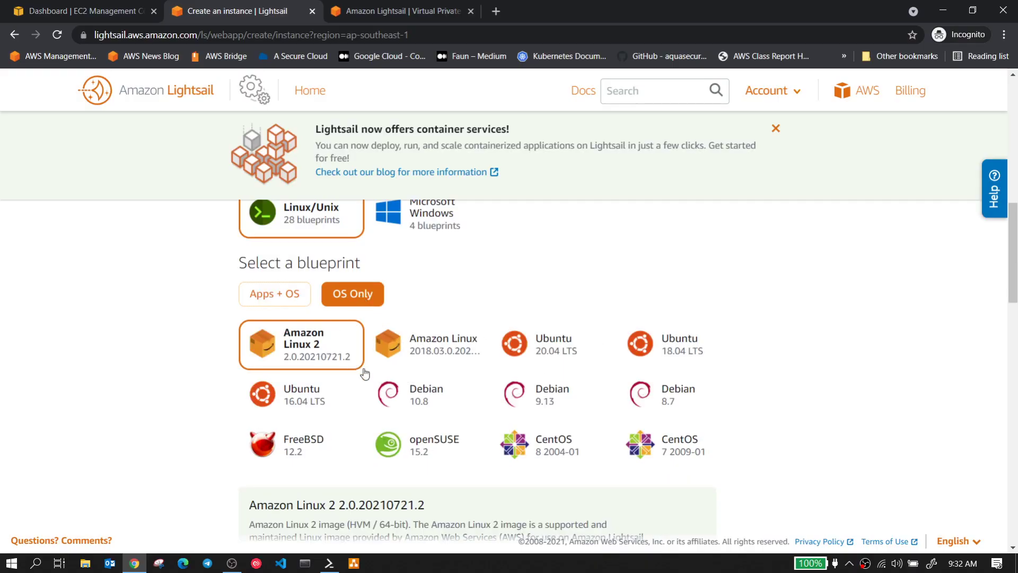
{"action": "triple_click", "coordinate": [319, 401]}
{"action": "triple_click", "coordinate": [561, 351]}
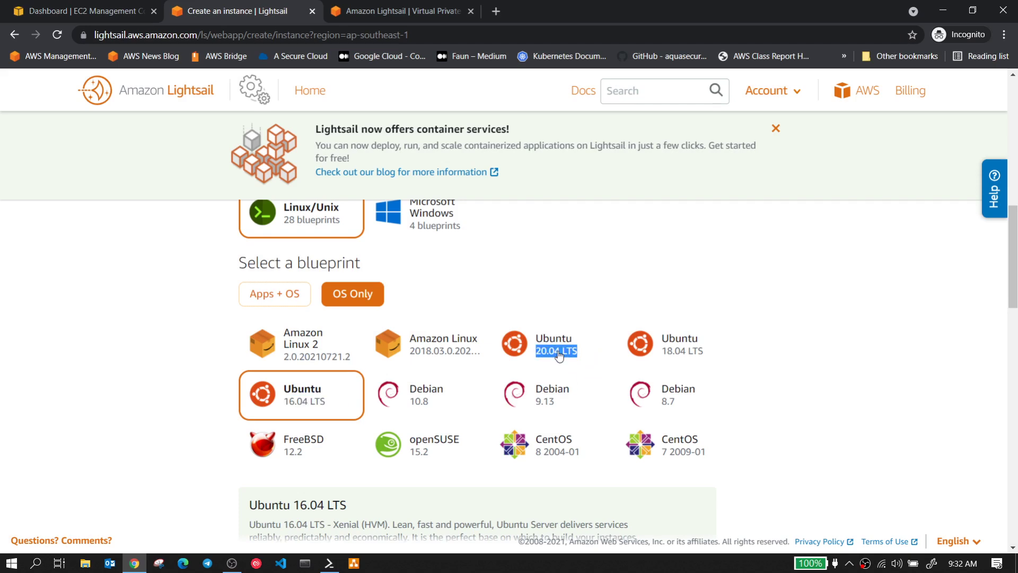
Step: Compare the instance plans sorted by memory, processing, storage and transfer, and return to sorting by price per month
{"action": "scroll", "coordinate": [388, 404], "scroll_direction": "down", "scroll_amount": 6}
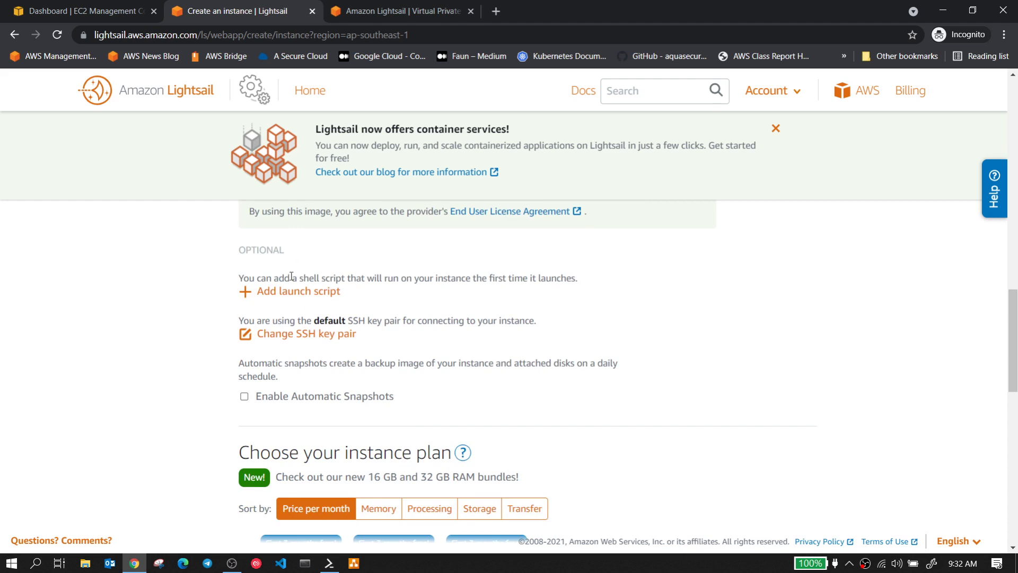
{"action": "scroll", "coordinate": [435, 339], "scroll_direction": "down", "scroll_amount": 1}
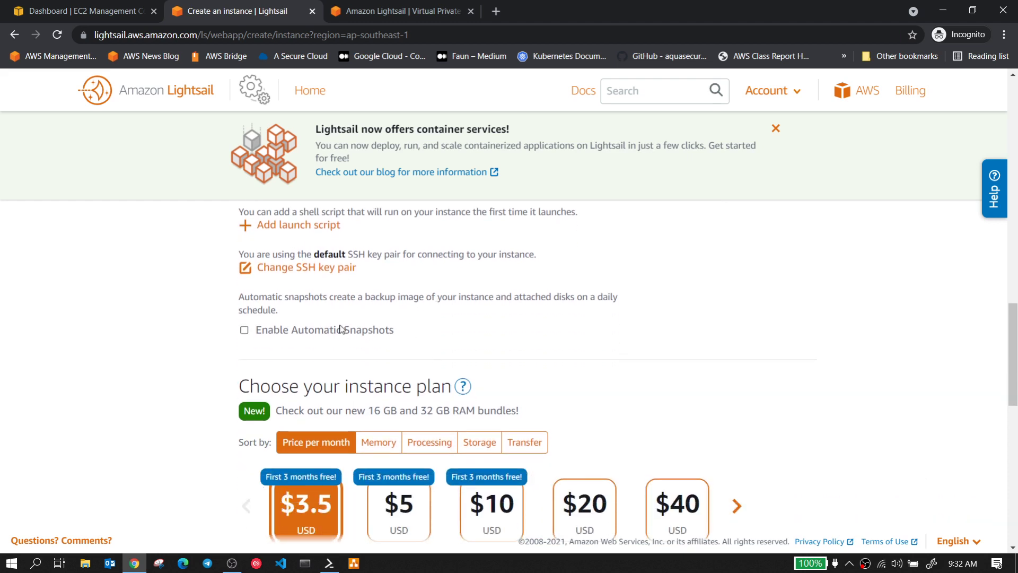
{"action": "scroll", "coordinate": [244, 355], "scroll_direction": "down", "scroll_amount": 2}
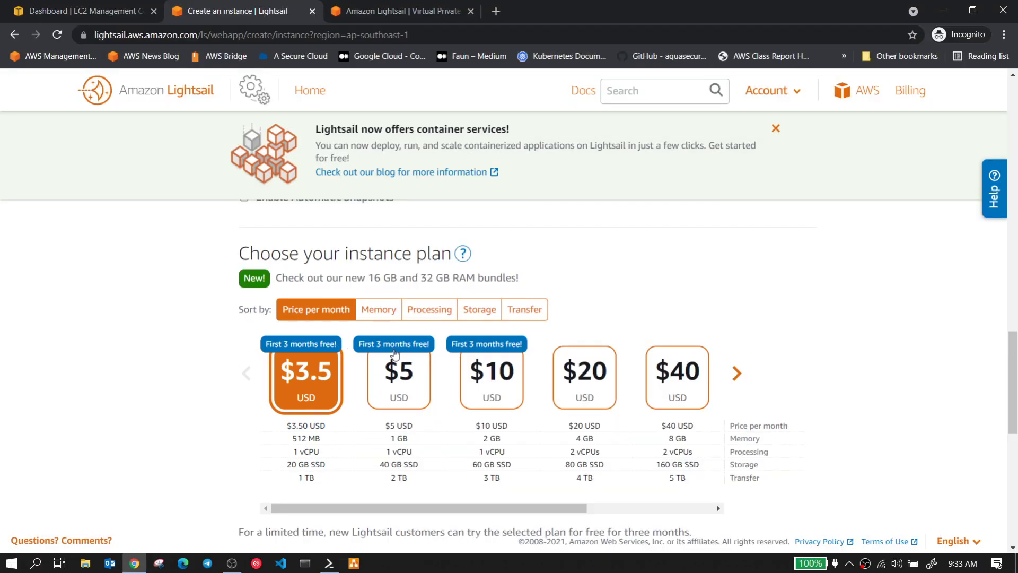
{"action": "left_click", "coordinate": [385, 315]}
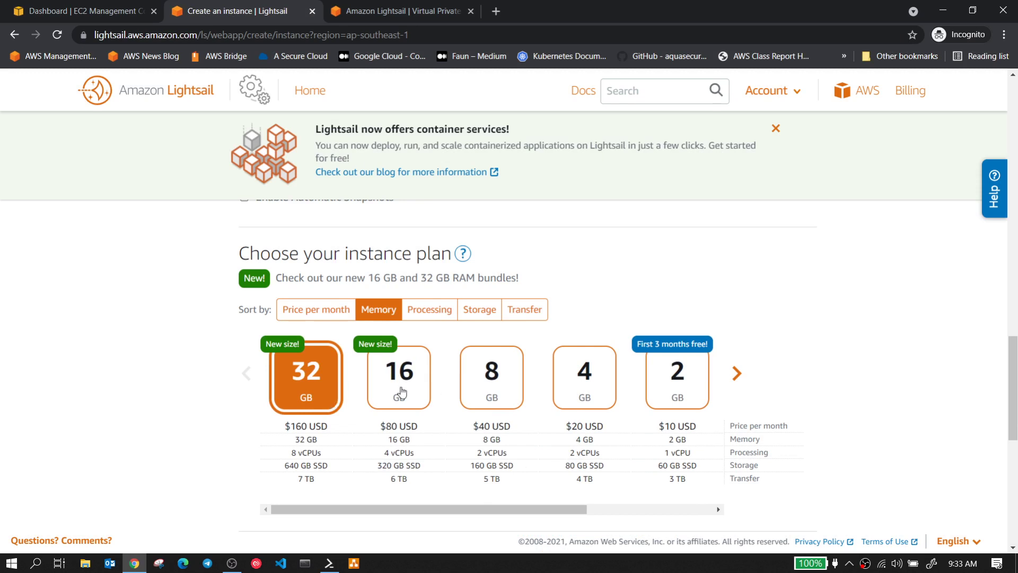
{"action": "left_click", "coordinate": [418, 316]}
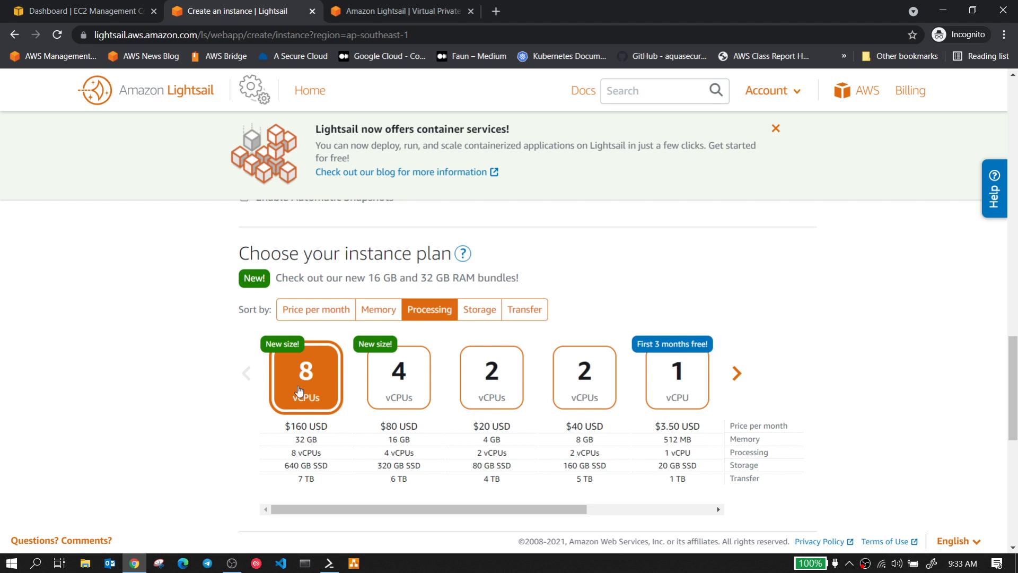
{"action": "left_click", "coordinate": [476, 321]}
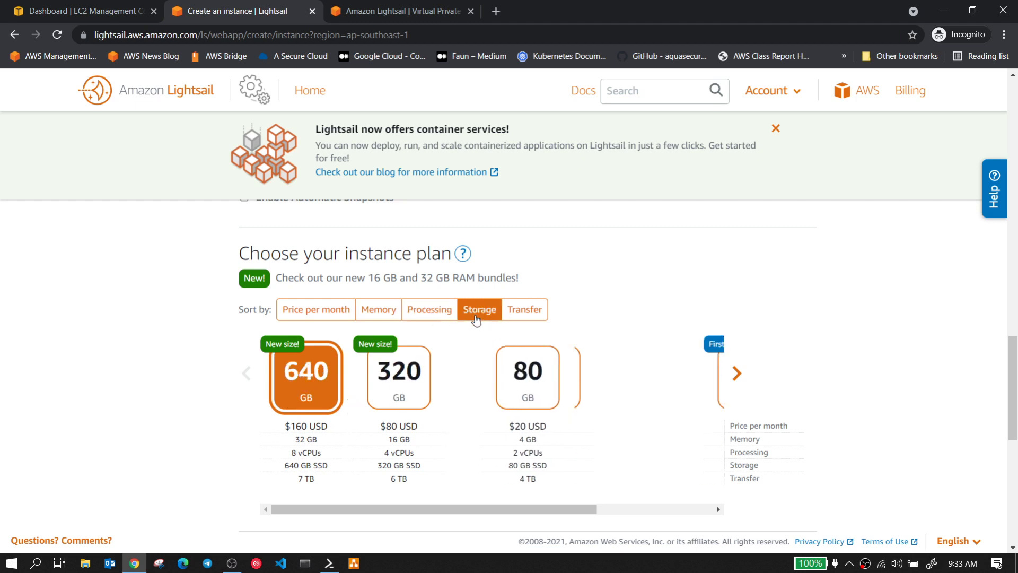
{"action": "left_click", "coordinate": [525, 317]}
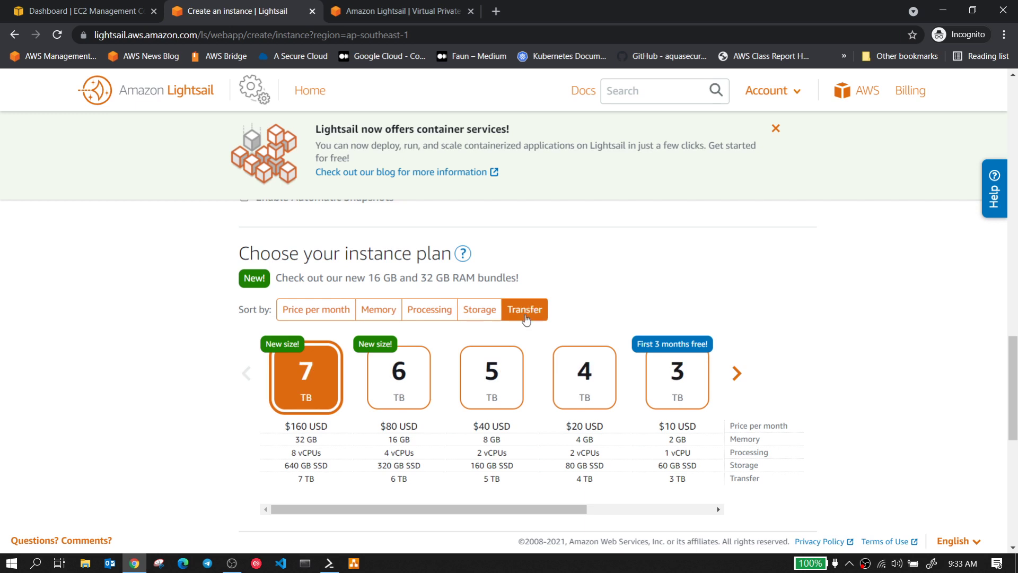
{"action": "left_click_drag", "start_coordinate": [441, 508], "coordinate": [419, 517]}
{"action": "left_click", "coordinate": [300, 314]}
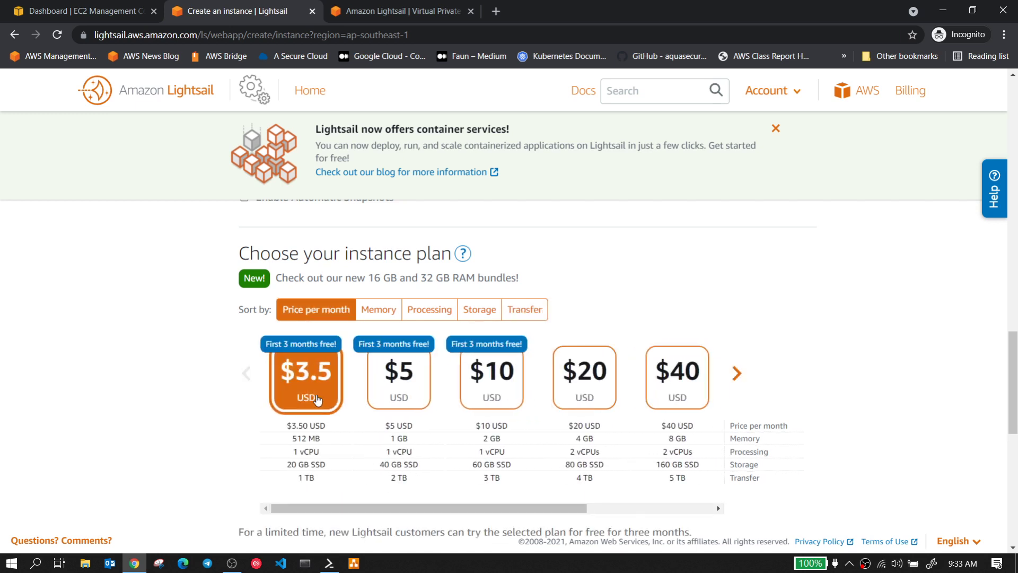
Step: Rename the instance as Ubuntu
{"action": "scroll", "coordinate": [316, 399], "scroll_direction": "down", "scroll_amount": 5}
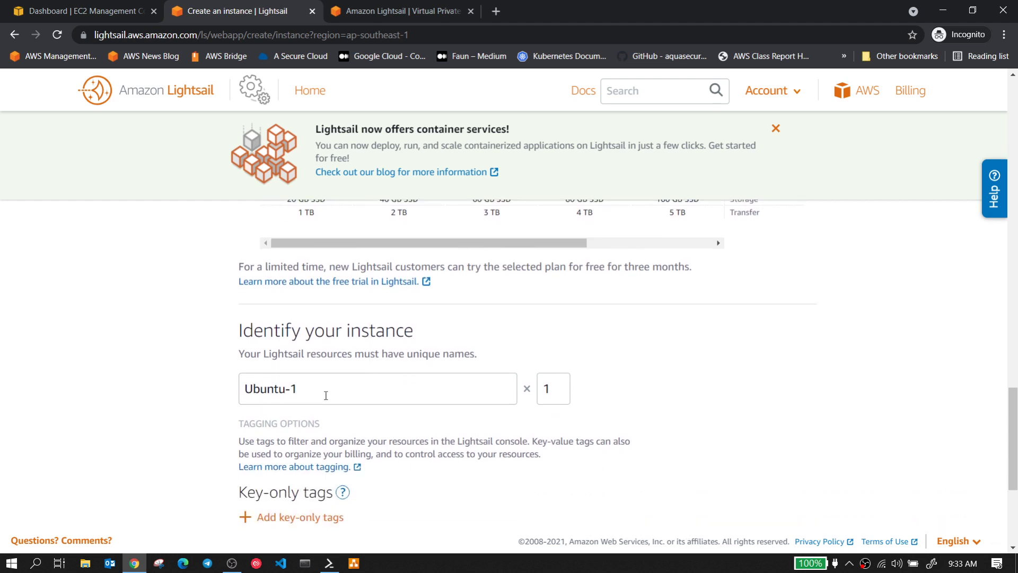
{"action": "left_click", "coordinate": [326, 395]}
{"action": "left_click", "coordinate": [339, 386]}
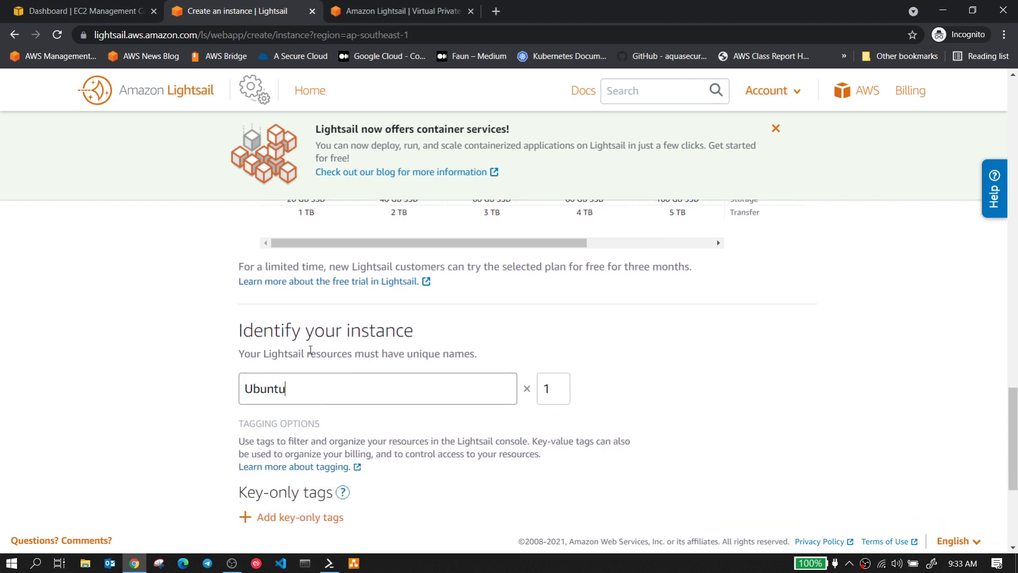
Step: Open the entry of a key-only tag for the instance
{"action": "scroll", "coordinate": [310, 350], "scroll_direction": "down", "scroll_amount": 3}
{"action": "left_click", "coordinate": [301, 385]}
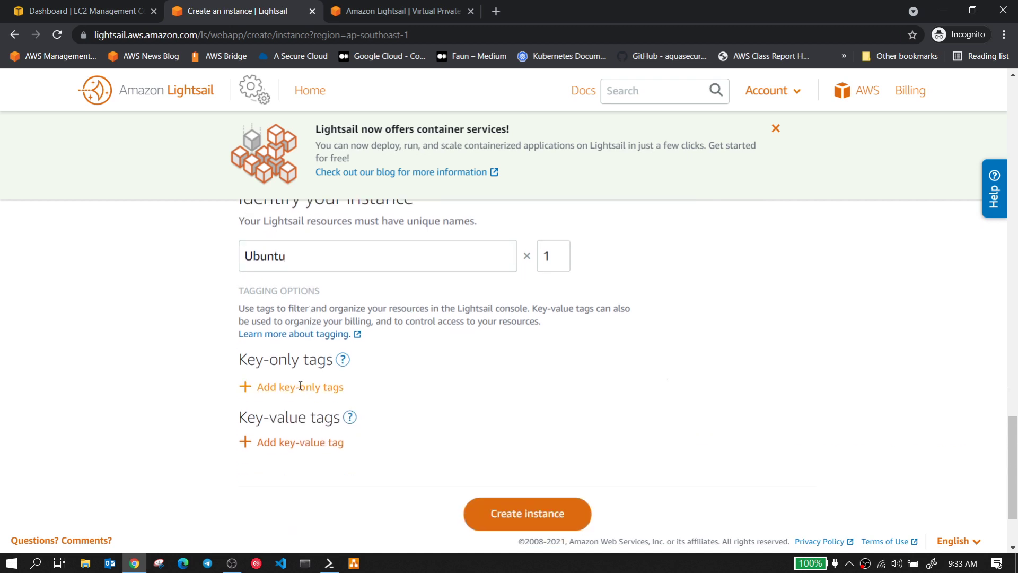
{"action": "left_click", "coordinate": [332, 395]}
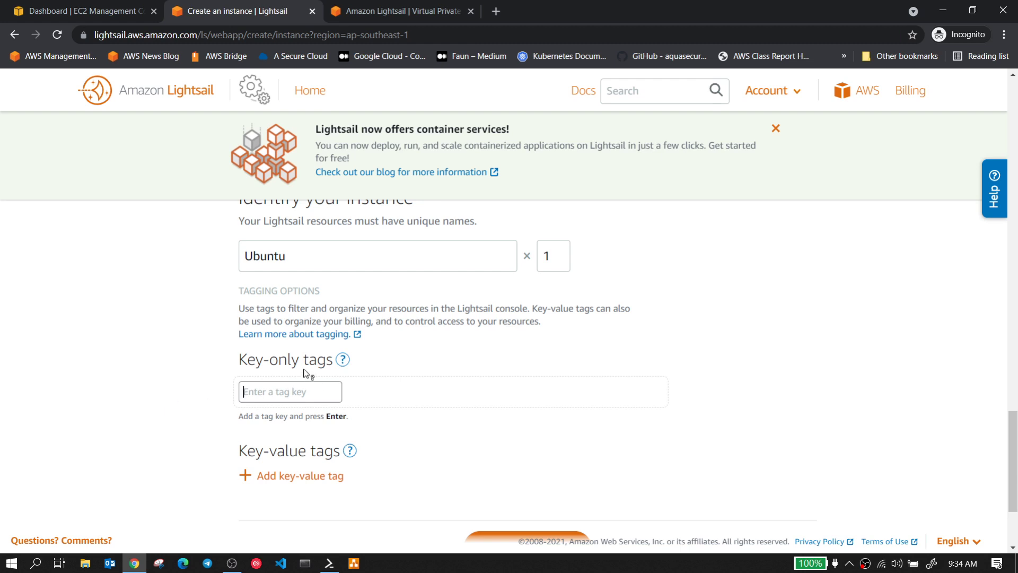
Step: Add a key-value tag to the instance with the key Env and the value Demo
{"action": "scroll", "coordinate": [306, 373], "scroll_direction": "down", "scroll_amount": 1}
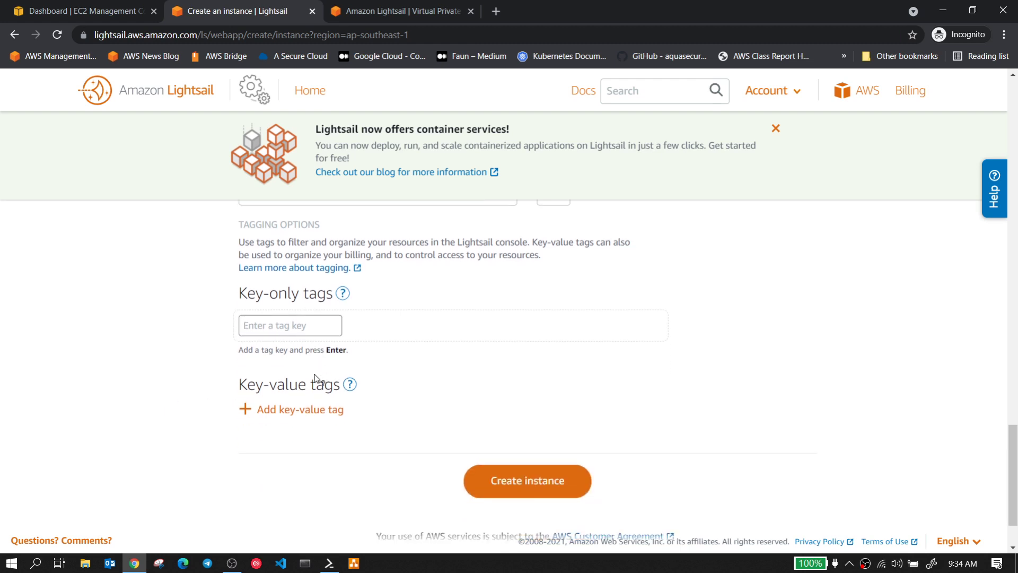
{"action": "left_click", "coordinate": [307, 410]}
{"action": "left_click", "coordinate": [334, 460]}
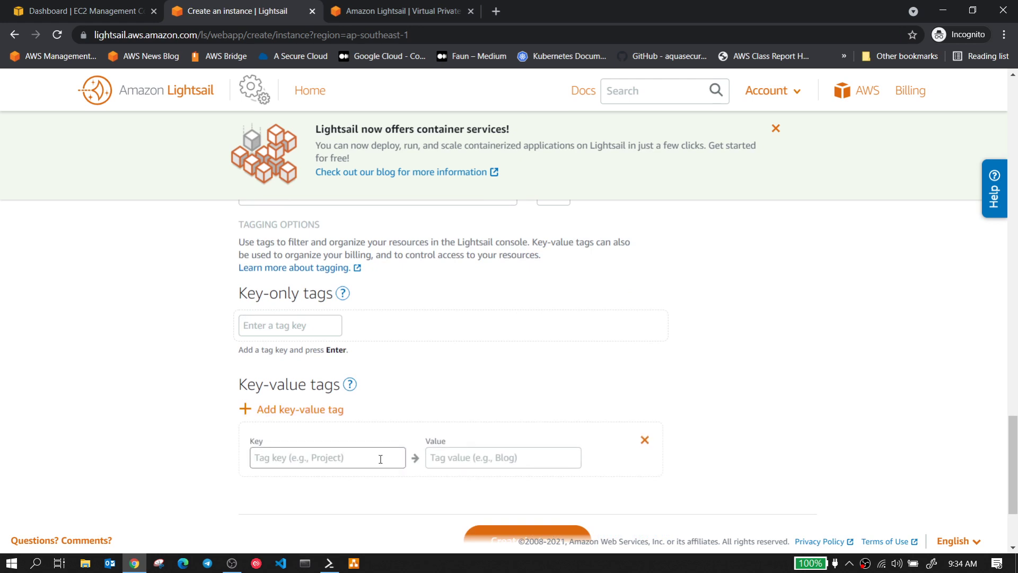
{"action": "type", "text": "Env"}
{"action": "left_click", "coordinate": [495, 456]}
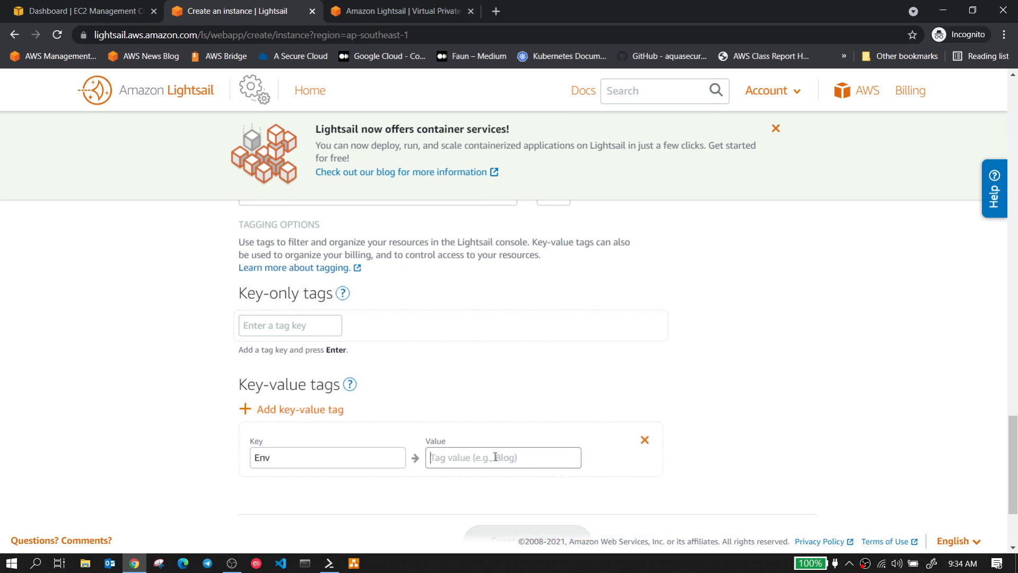
{"action": "type", "text": "Demo"}
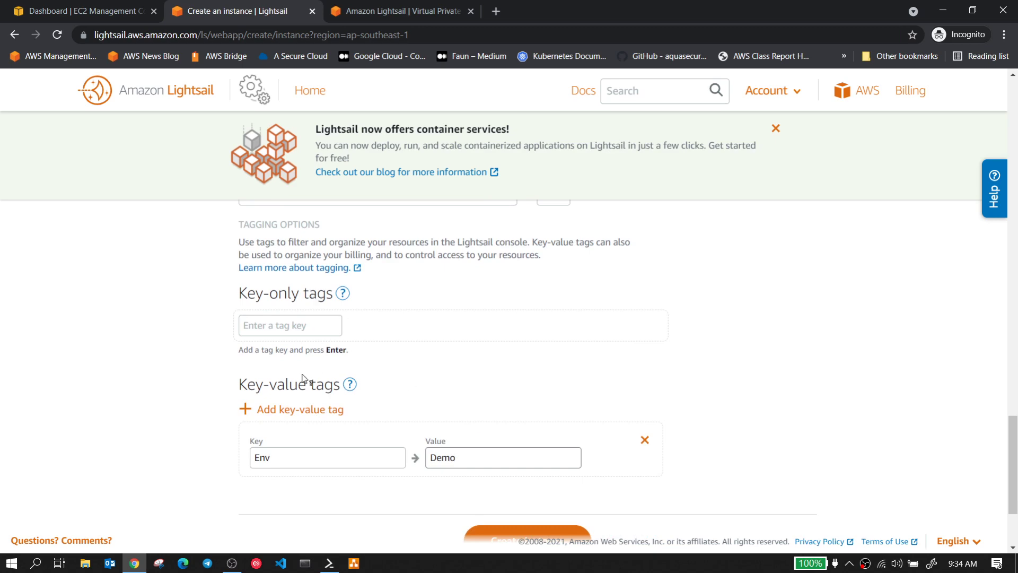
Step: Review the instance's location, image, plan and tag settings, and create the Ubuntu instance
{"action": "scroll", "coordinate": [303, 378], "scroll_direction": "down", "scroll_amount": 3}
{"action": "scroll", "coordinate": [303, 377], "scroll_direction": "up", "scroll_amount": 10}
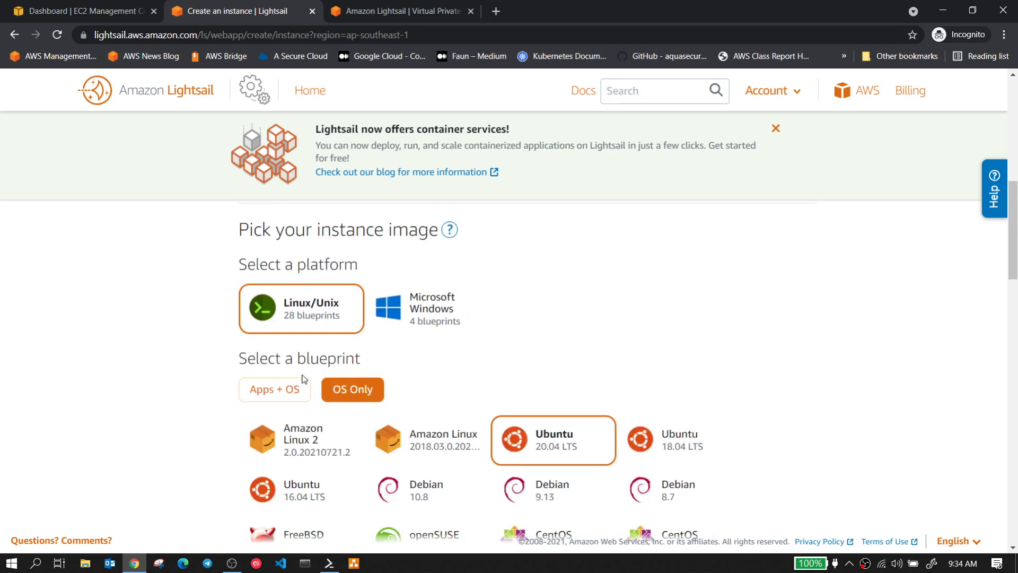
{"action": "scroll", "coordinate": [303, 378], "scroll_direction": "up", "scroll_amount": 5}
{"action": "scroll", "coordinate": [303, 377], "scroll_direction": "down", "scroll_amount": 4}
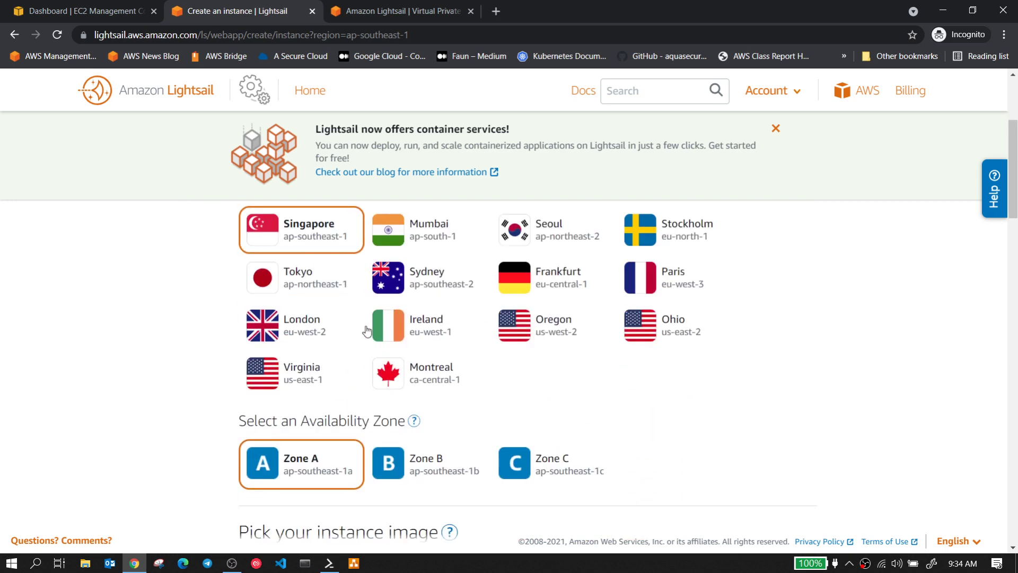
{"action": "scroll", "coordinate": [298, 353], "scroll_direction": "down", "scroll_amount": 3}
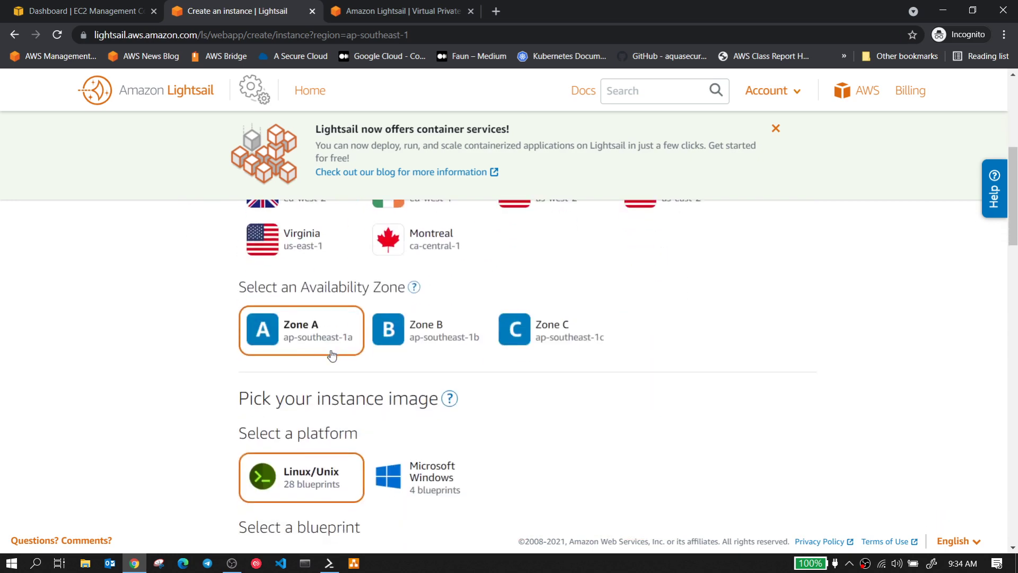
{"action": "scroll", "coordinate": [332, 354], "scroll_direction": "down", "scroll_amount": 4}
{"action": "scroll", "coordinate": [309, 354], "scroll_direction": "down", "scroll_amount": 2}
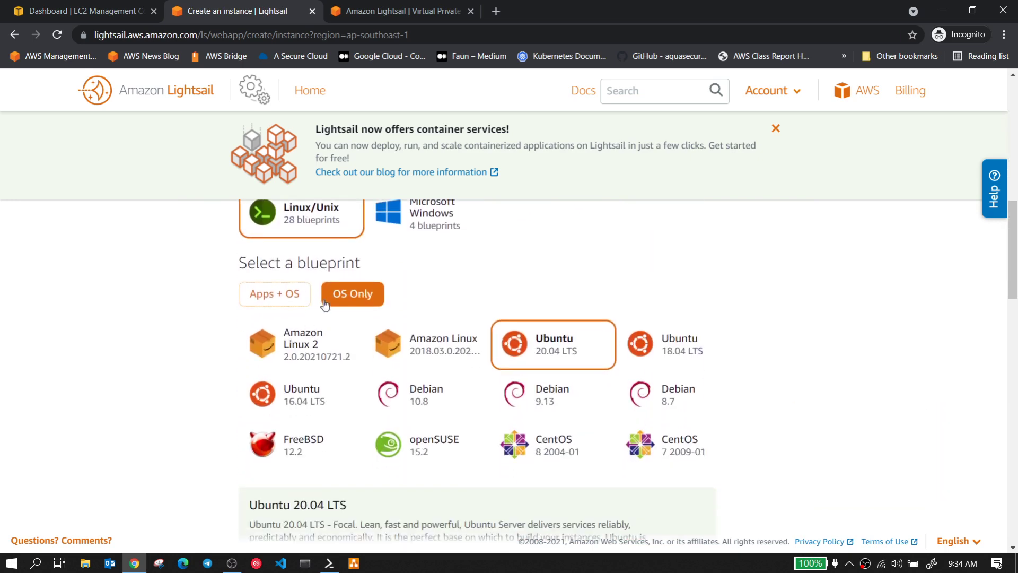
{"action": "scroll", "coordinate": [352, 354], "scroll_direction": "down", "scroll_amount": 6}
{"action": "scroll", "coordinate": [356, 356], "scroll_direction": "down", "scroll_amount": 10}
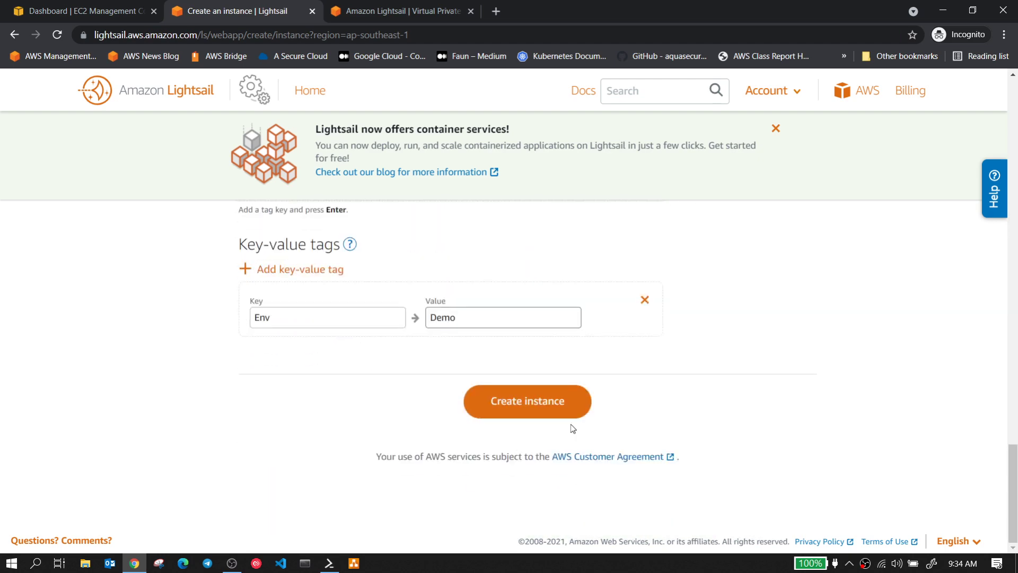
{"action": "left_click", "coordinate": [551, 409]}
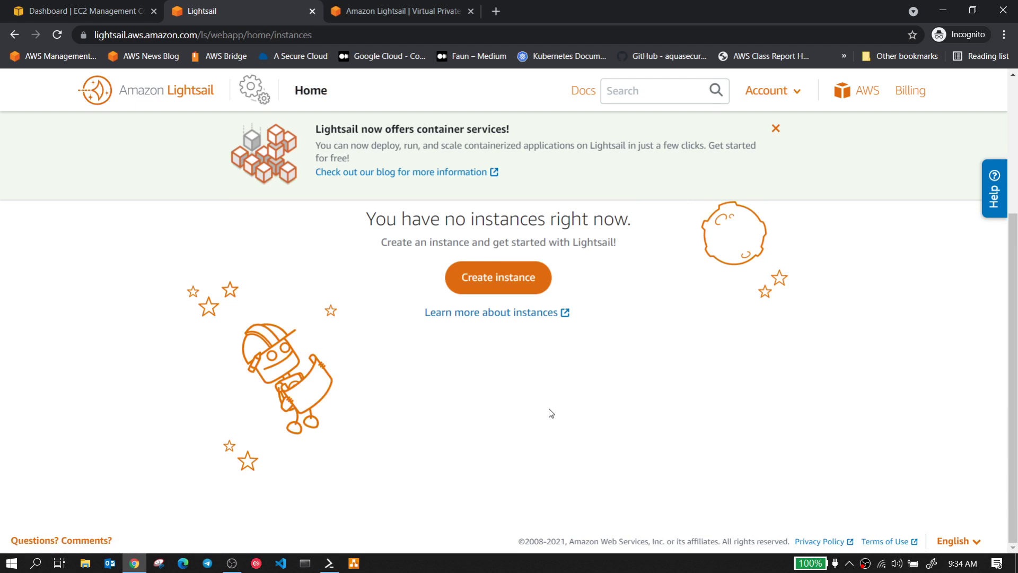
{"action": "scroll", "coordinate": [548, 407], "scroll_direction": "down", "scroll_amount": 1}
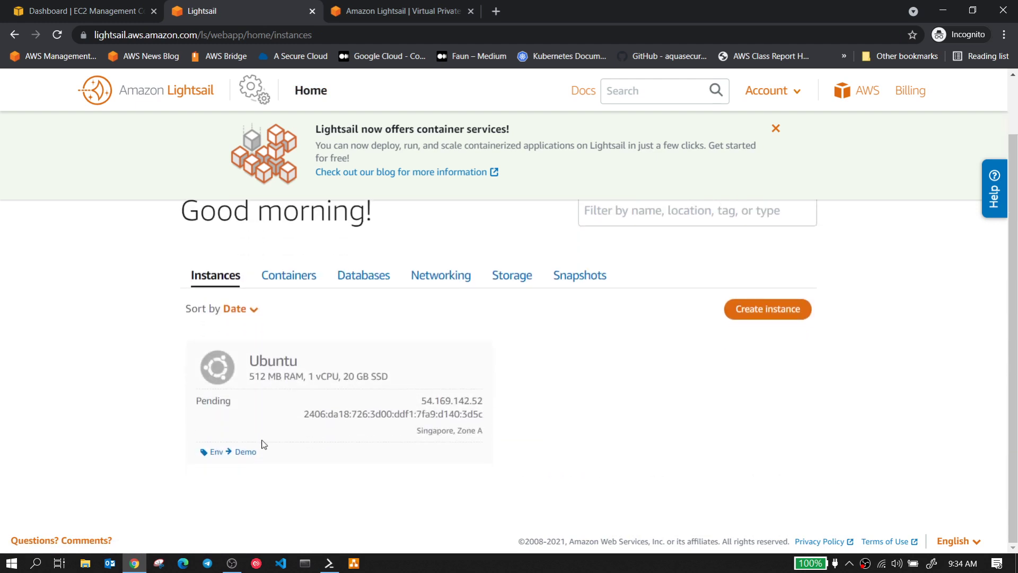
Step: View the container services section and open the form for a new container service at its capacity options
{"action": "left_click", "coordinate": [292, 273]}
{"action": "scroll", "coordinate": [157, 357], "scroll_direction": "down", "scroll_amount": 3}
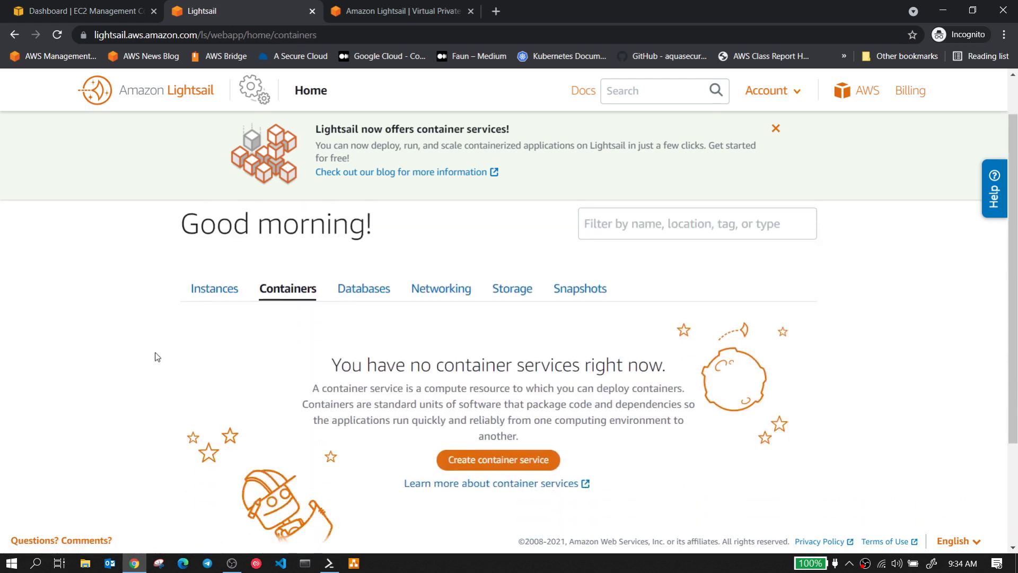
{"action": "scroll", "coordinate": [157, 356], "scroll_direction": "up", "scroll_amount": 2}
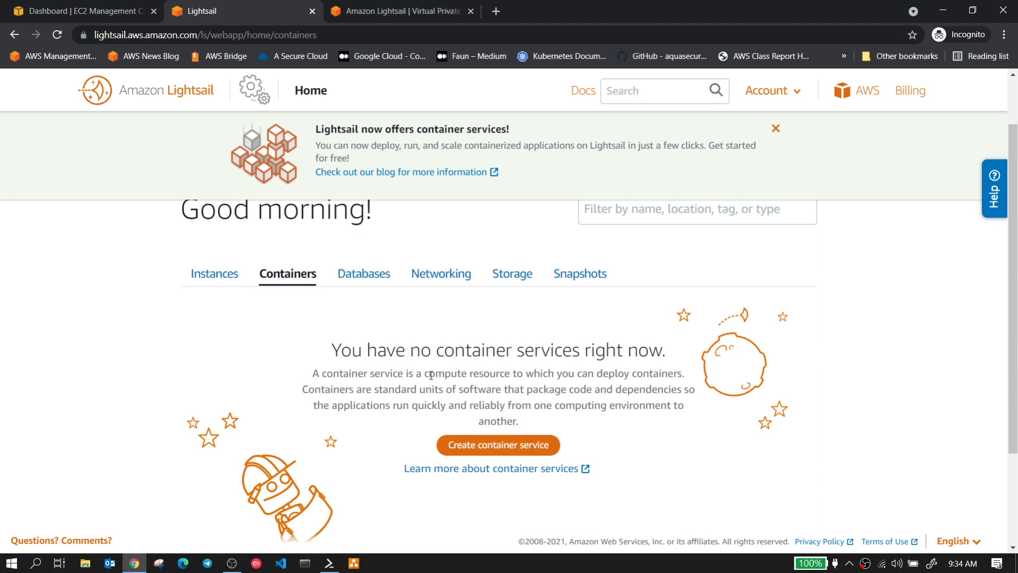
{"action": "left_click", "coordinate": [496, 446]}
{"action": "scroll", "coordinate": [483, 390], "scroll_direction": "down", "scroll_amount": 3}
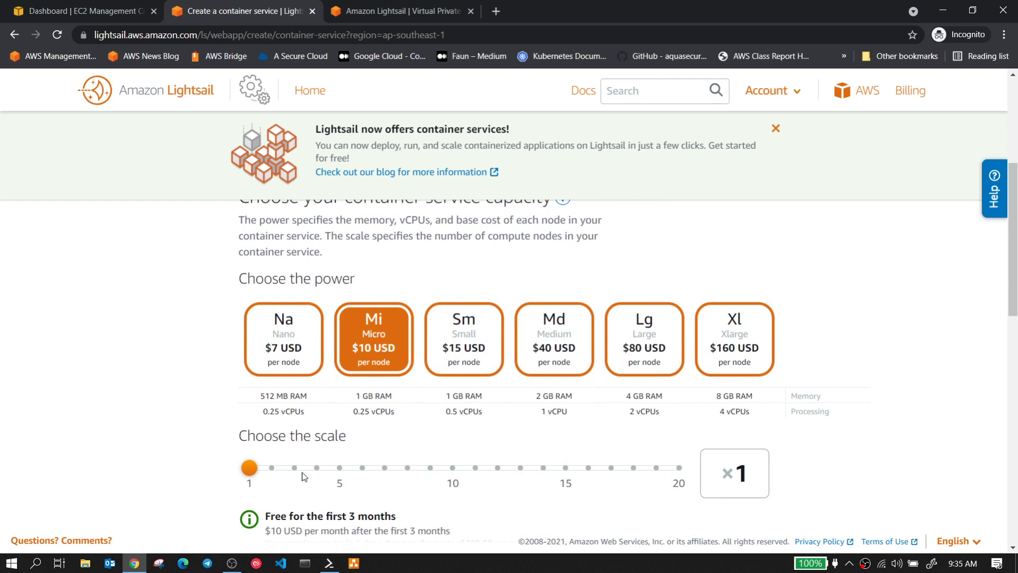
Step: Try a scale of 4 nodes for the Micro container service, review the summary, and leave the form without creating it
{"action": "left_click_drag", "start_coordinate": [250, 469], "coordinate": [317, 472]}
{"action": "scroll", "coordinate": [422, 446], "scroll_direction": "down", "scroll_amount": 4}
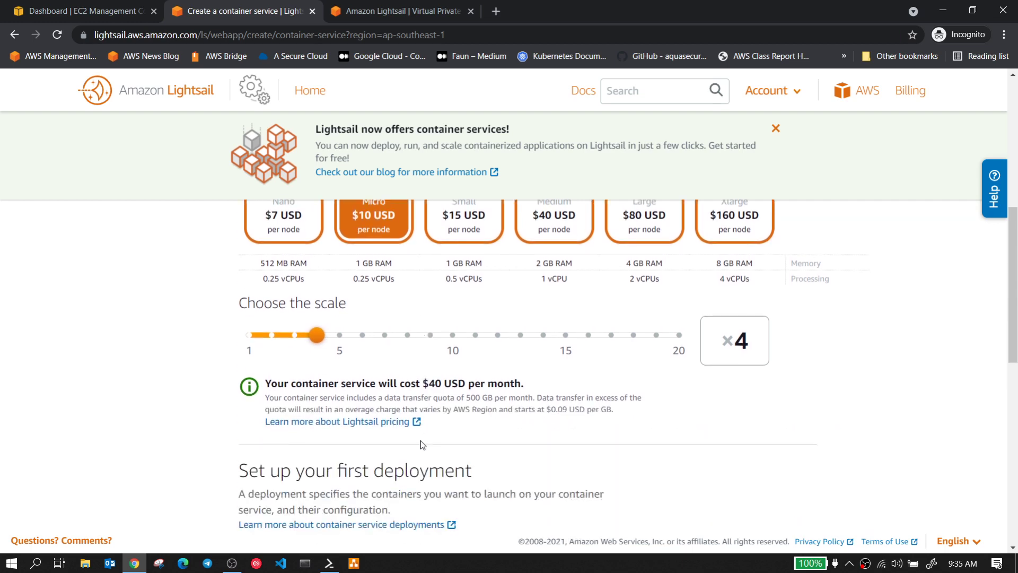
{"action": "scroll", "coordinate": [403, 362], "scroll_direction": "down", "scroll_amount": 3}
{"action": "scroll", "coordinate": [403, 358], "scroll_direction": "down", "scroll_amount": 5}
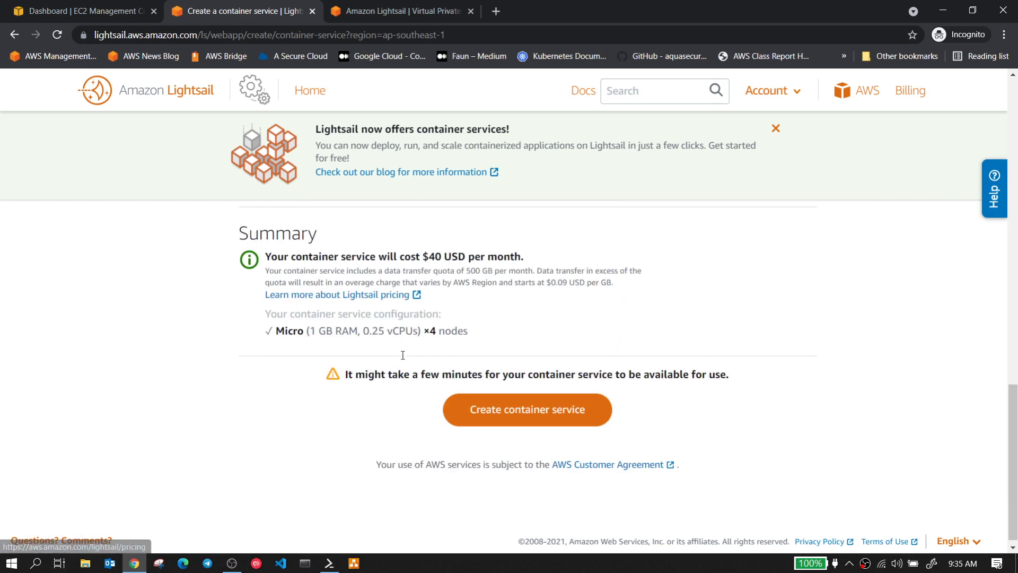
{"action": "scroll", "coordinate": [403, 355], "scroll_direction": "up", "scroll_amount": 20}
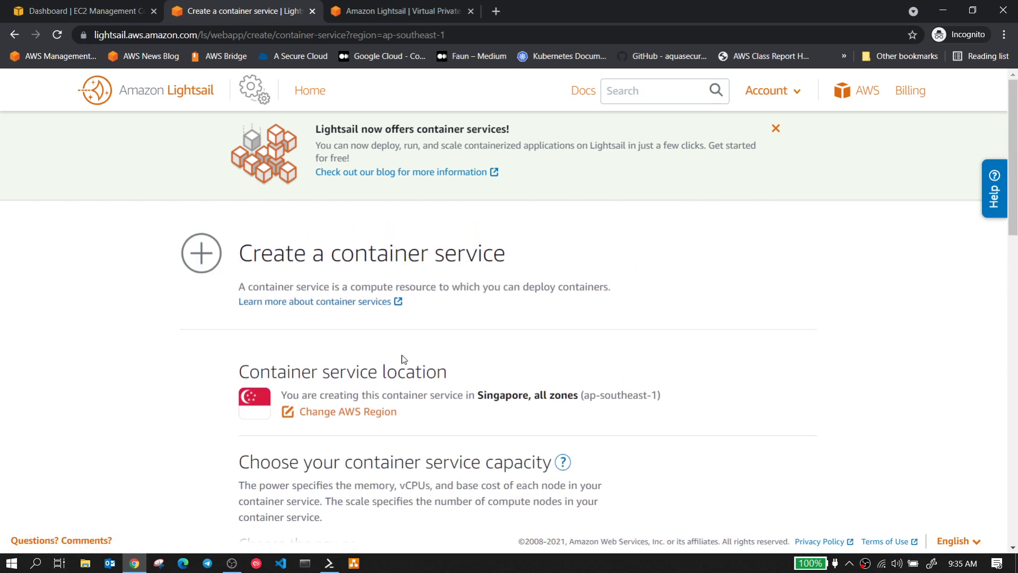
{"action": "left_click", "coordinate": [14, 35]}
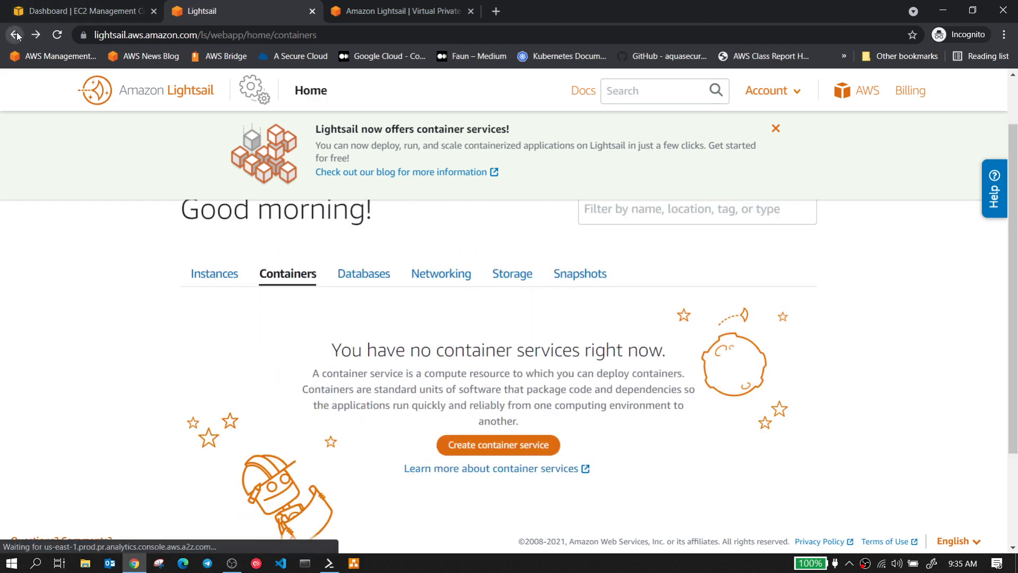
Step: Examine the new database form's location, engine, plan and naming options, and leave it without creating a database
{"action": "left_click", "coordinate": [342, 274]}
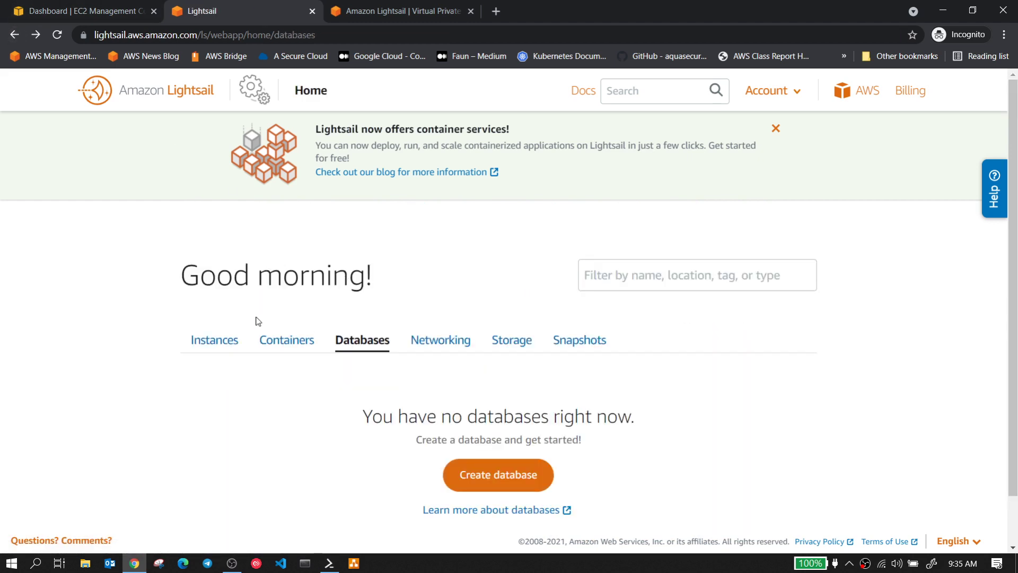
{"action": "scroll", "coordinate": [258, 321], "scroll_direction": "down", "scroll_amount": 1}
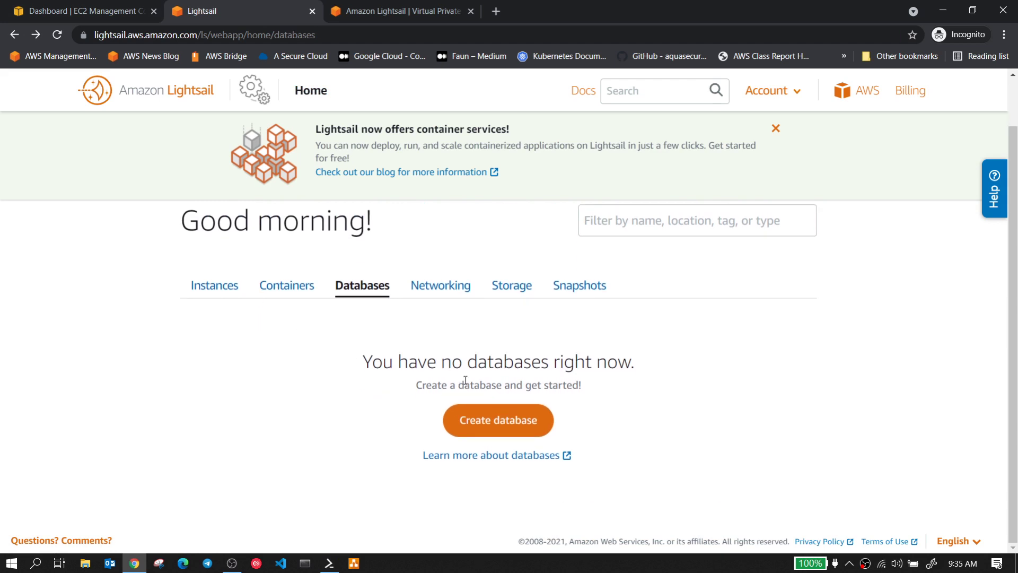
{"action": "left_click", "coordinate": [475, 419]}
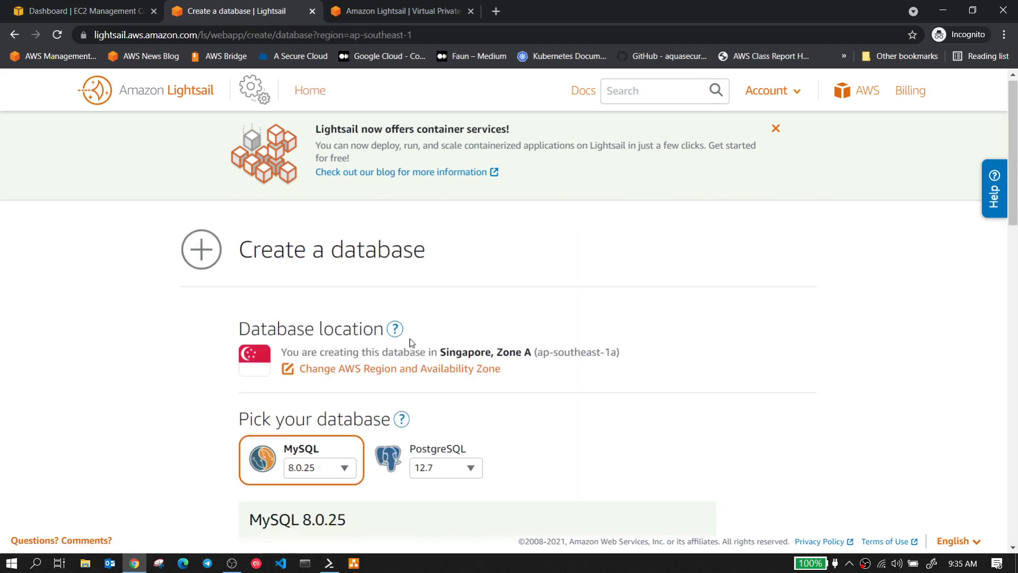
{"action": "scroll", "coordinate": [411, 350], "scroll_direction": "down", "scroll_amount": 2}
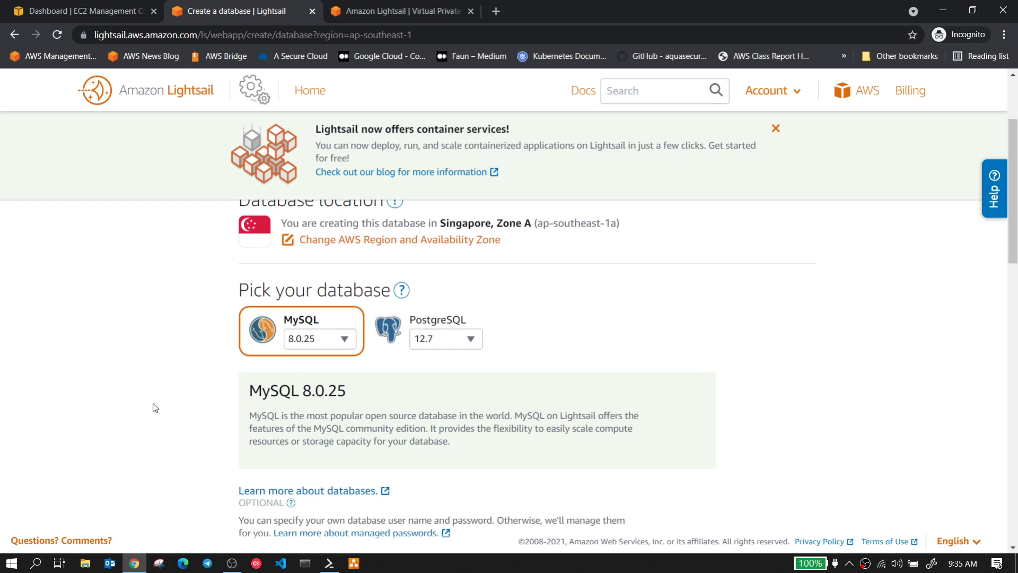
{"action": "scroll", "coordinate": [388, 322], "scroll_direction": "down", "scroll_amount": 1}
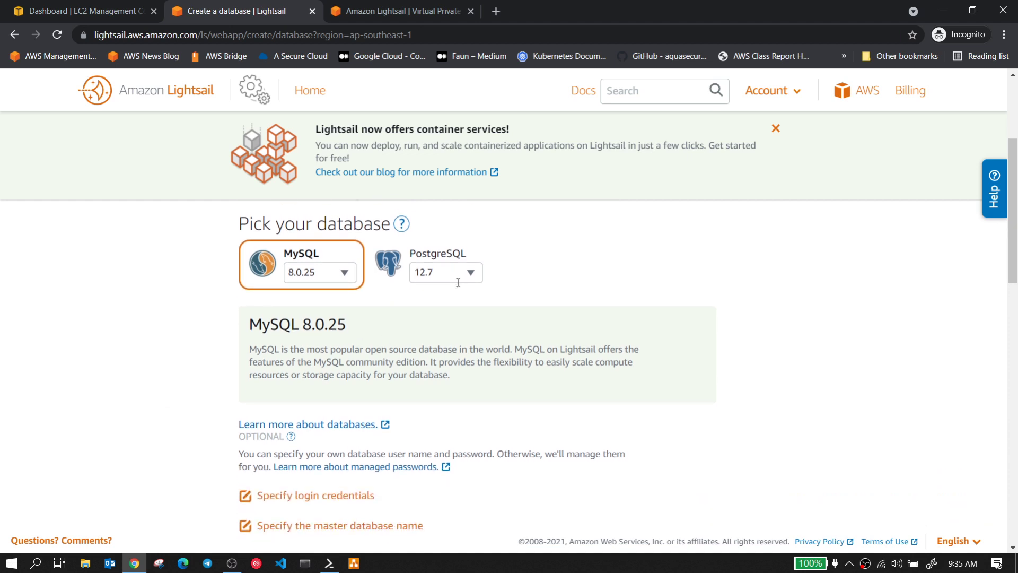
{"action": "scroll", "coordinate": [482, 344], "scroll_direction": "down", "scroll_amount": 5}
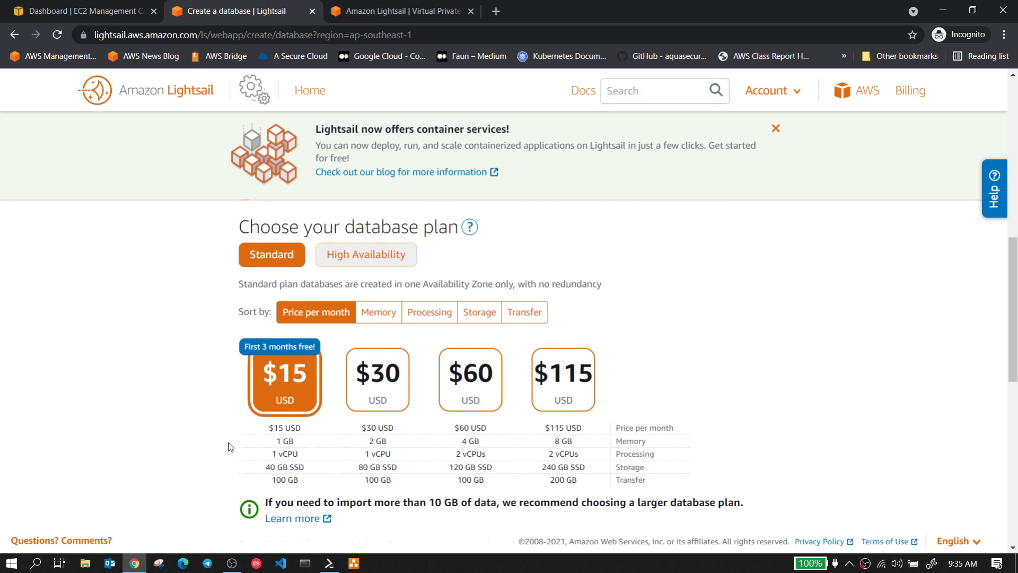
{"action": "scroll", "coordinate": [335, 430], "scroll_direction": "down", "scroll_amount": 1}
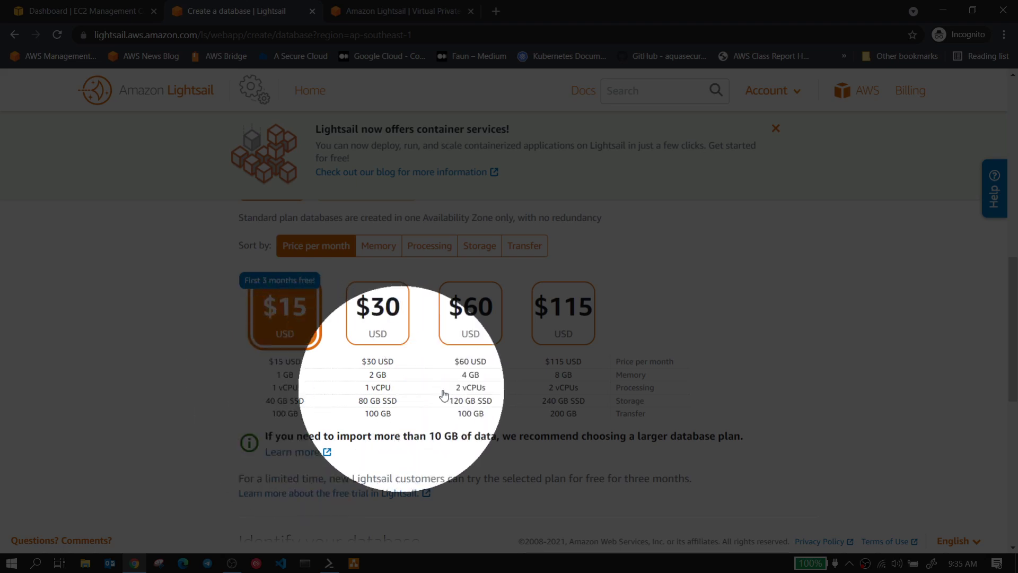
{"action": "scroll", "coordinate": [571, 413], "scroll_direction": "down", "scroll_amount": 10}
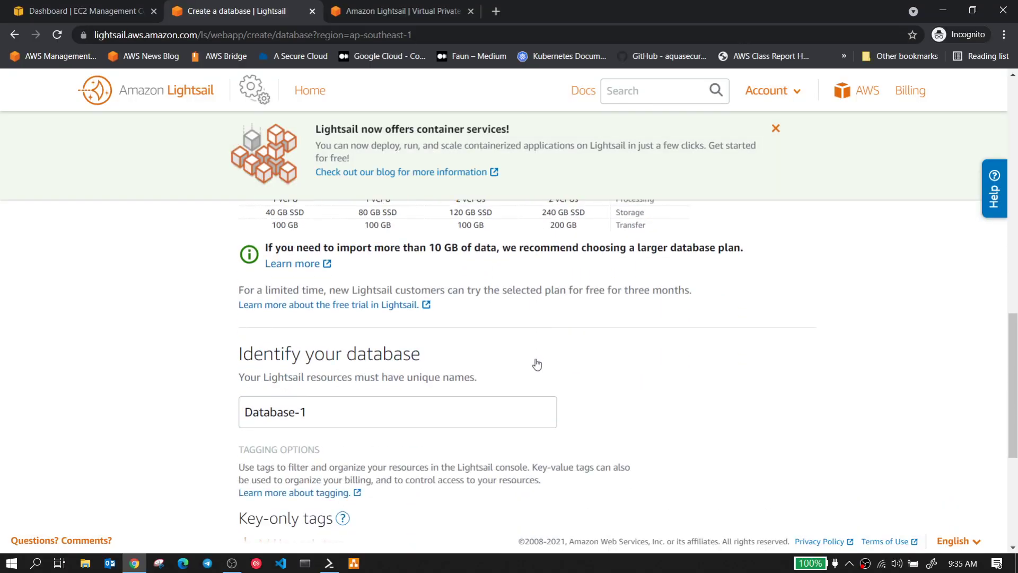
{"action": "scroll", "coordinate": [384, 314], "scroll_direction": "up", "scroll_amount": 15}
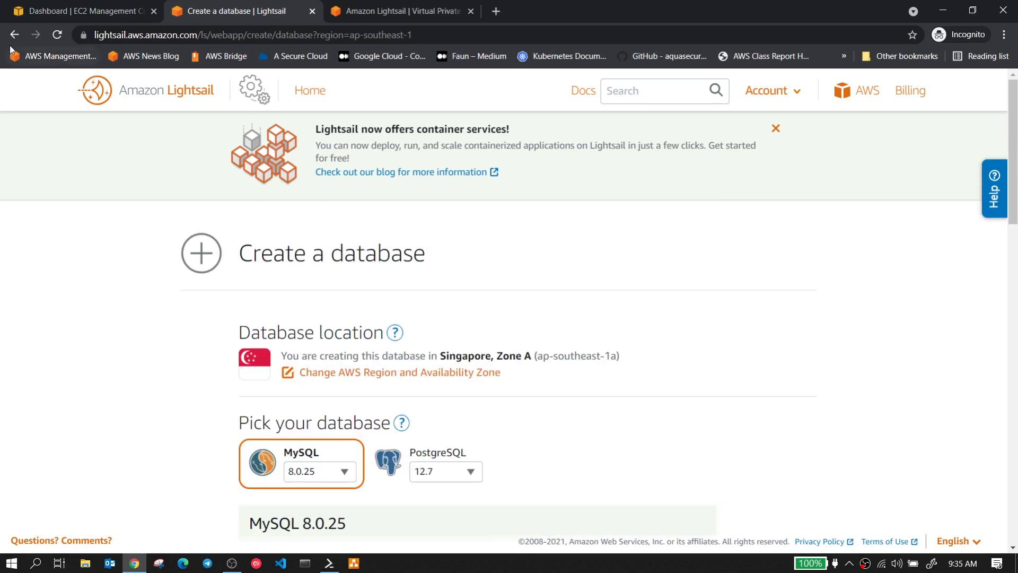
{"action": "key", "text": "alt+Left"}
Step: Examine the networking resources on offer: static IP, distribution, load balancer and DNS zone
{"action": "left_click", "coordinate": [454, 287]}
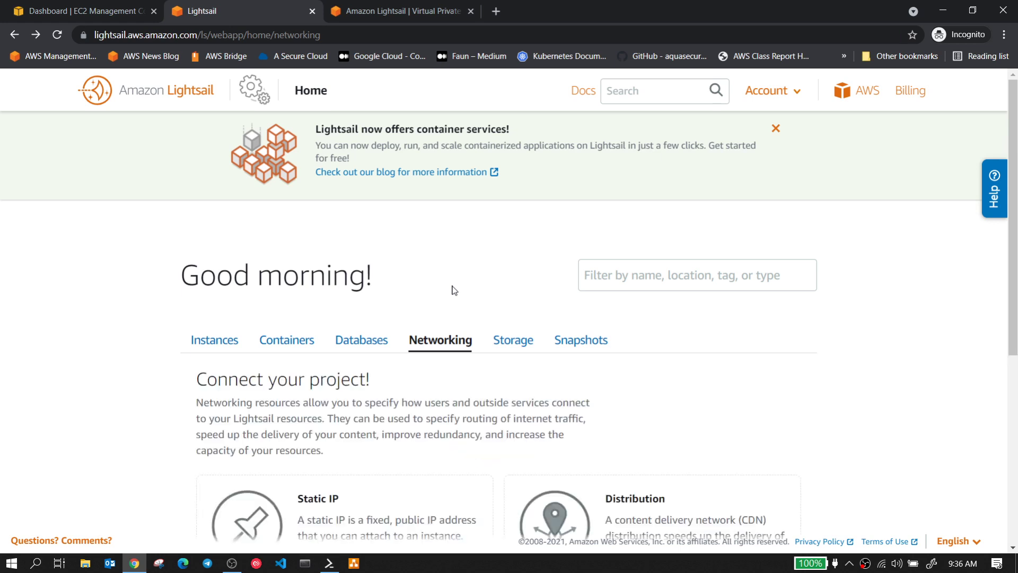
{"action": "scroll", "coordinate": [507, 337], "scroll_direction": "down", "scroll_amount": 3}
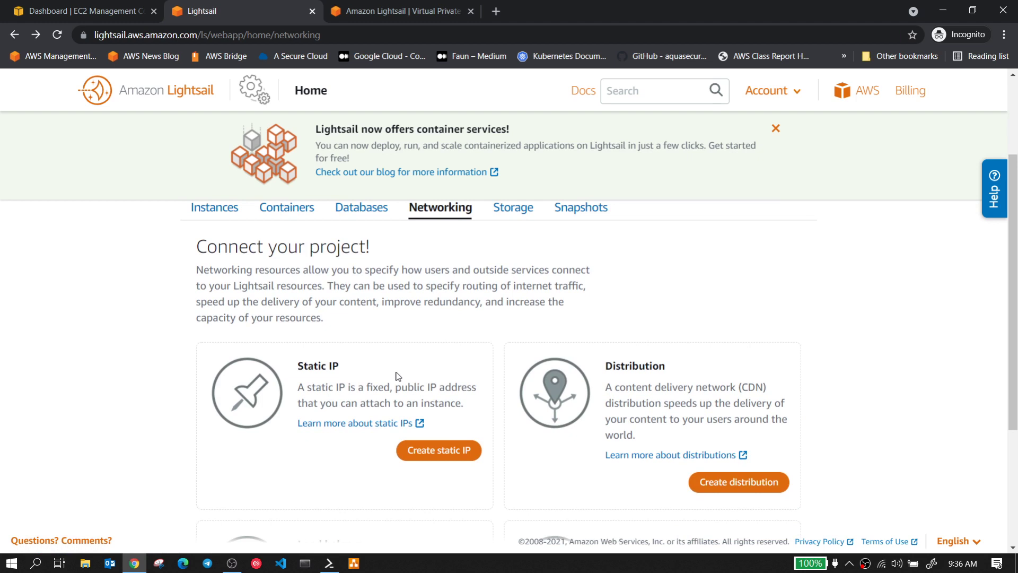
{"action": "scroll", "coordinate": [396, 375], "scroll_direction": "down", "scroll_amount": 1}
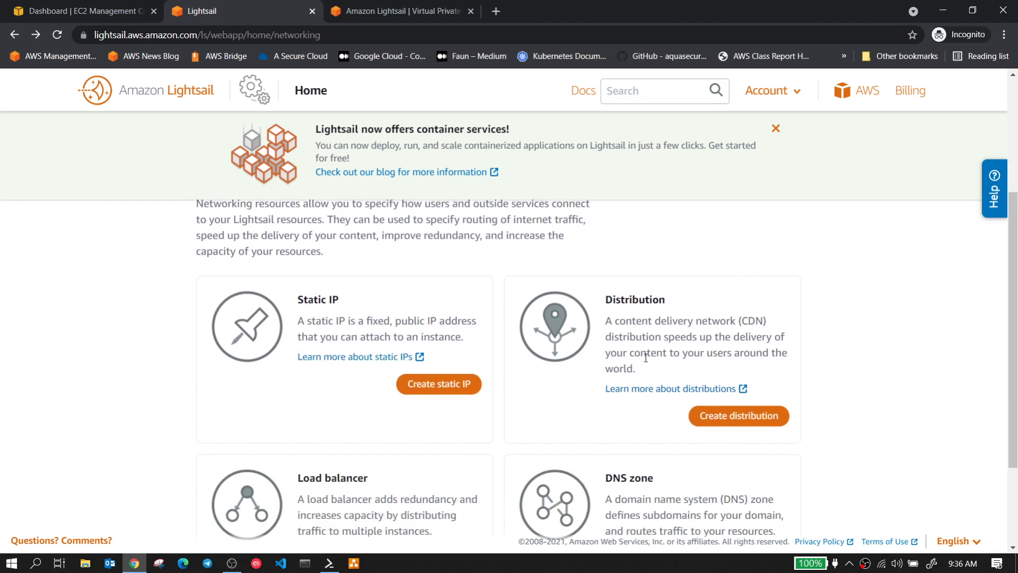
{"action": "scroll", "coordinate": [646, 358], "scroll_direction": "down", "scroll_amount": 1}
{"action": "scroll", "coordinate": [417, 422], "scroll_direction": "down", "scroll_amount": 1}
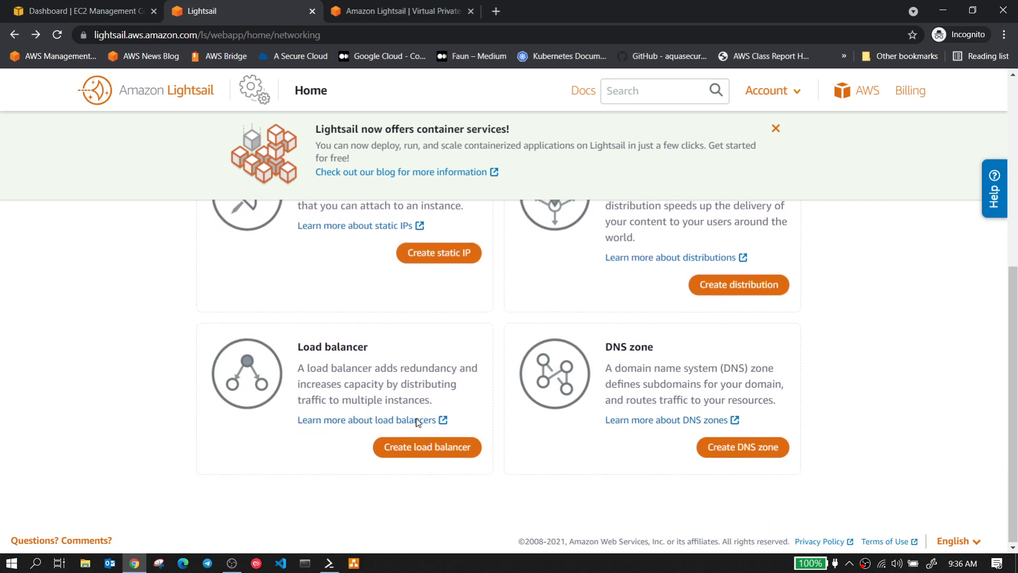
{"action": "scroll", "coordinate": [629, 354], "scroll_direction": "up", "scroll_amount": 3}
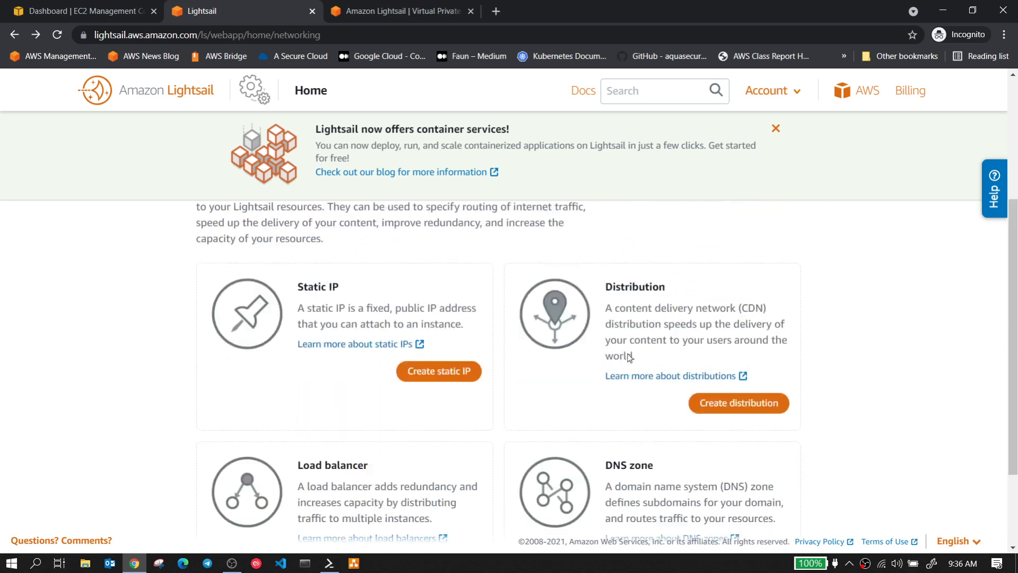
Step: Create a Lightsail storage bucket in Singapore on the 5 GB, $1 USD plan, keeping the suggested bucket name
{"action": "left_click", "coordinate": [506, 341]}
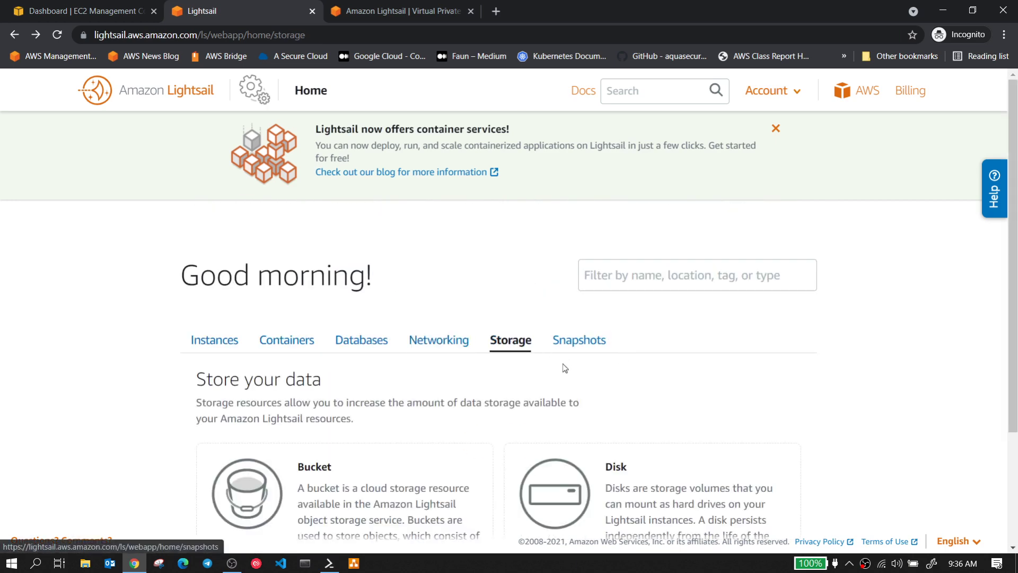
{"action": "scroll", "coordinate": [564, 368], "scroll_direction": "down", "scroll_amount": 2}
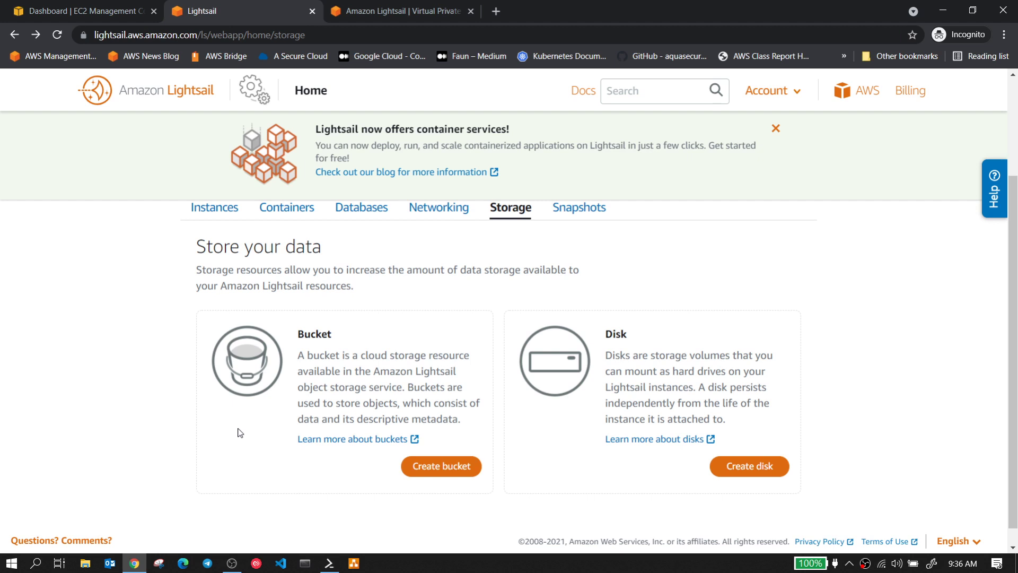
{"action": "left_click", "coordinate": [415, 466]}
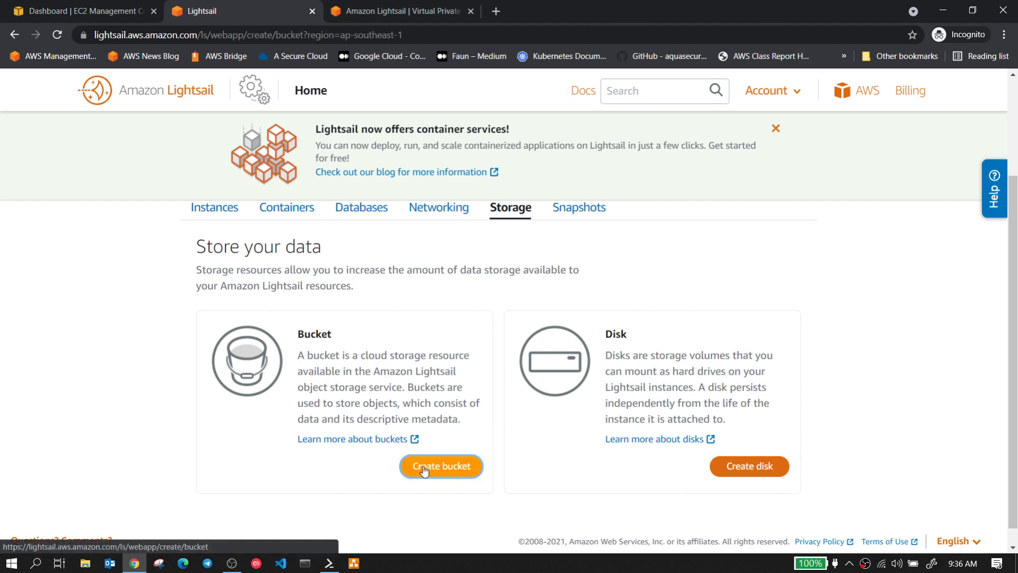
{"action": "scroll", "coordinate": [415, 403], "scroll_direction": "down", "scroll_amount": 5}
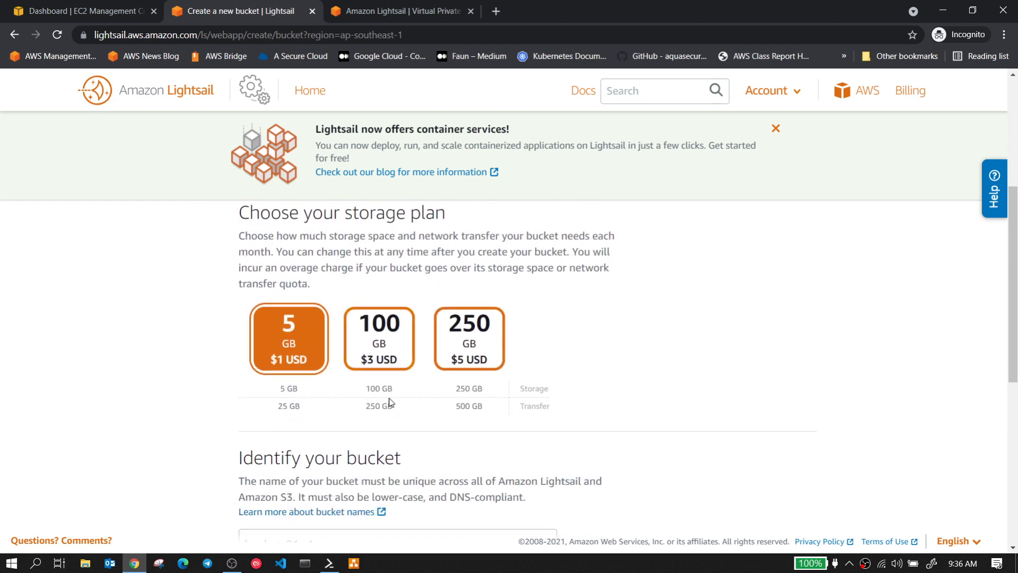
{"action": "scroll", "coordinate": [289, 424], "scroll_direction": "up", "scroll_amount": 1}
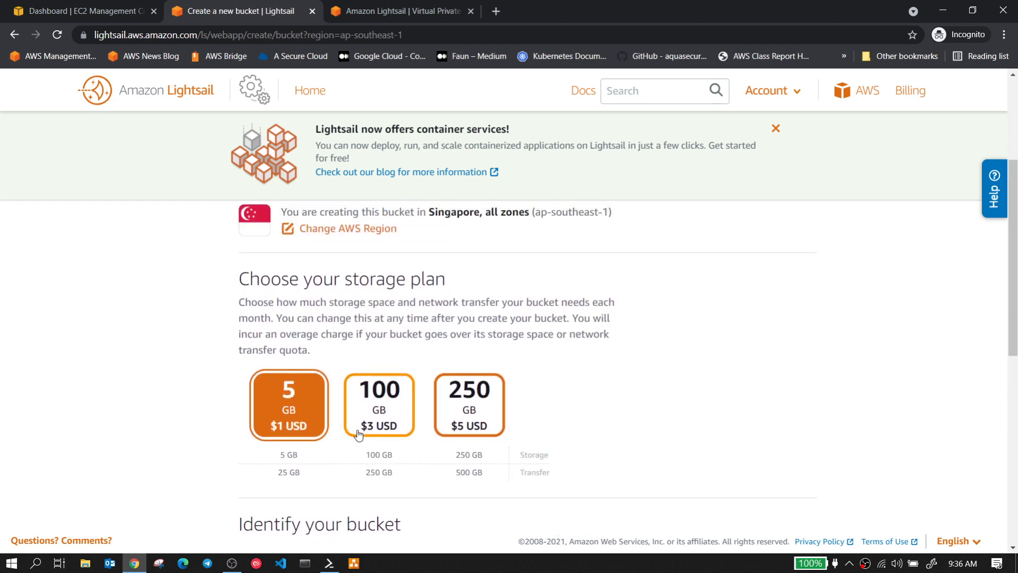
{"action": "scroll", "coordinate": [318, 451], "scroll_direction": "down", "scroll_amount": 1}
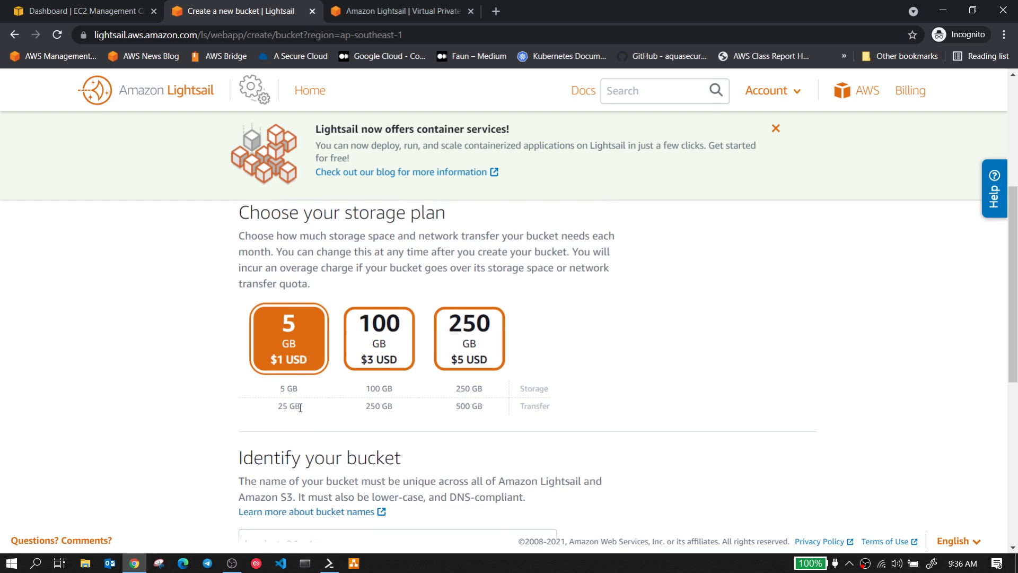
{"action": "scroll", "coordinate": [300, 407], "scroll_direction": "down", "scroll_amount": 2}
{"action": "scroll", "coordinate": [359, 403], "scroll_direction": "down", "scroll_amount": 3}
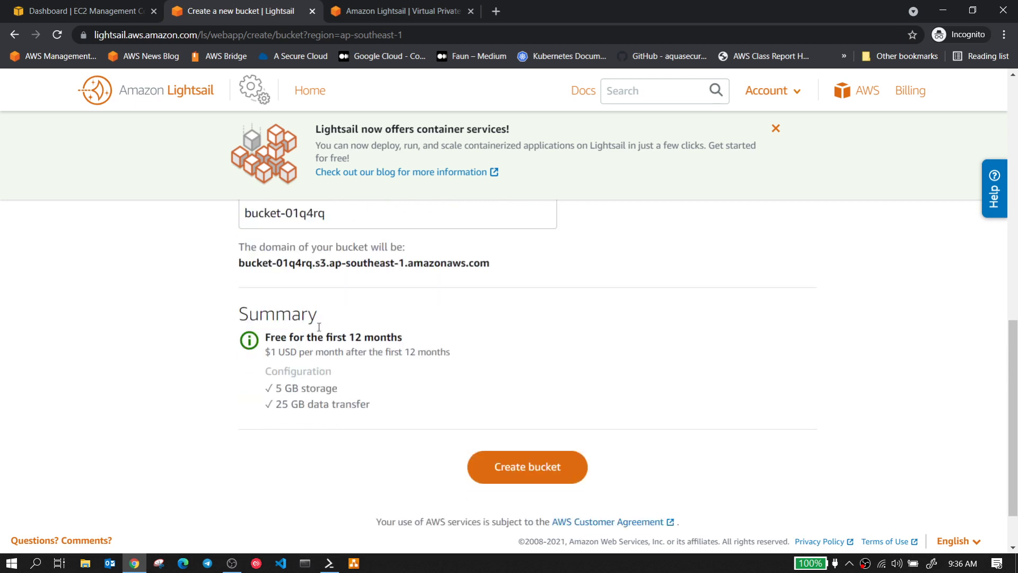
{"action": "left_click_drag", "start_coordinate": [239, 264], "coordinate": [322, 264]}
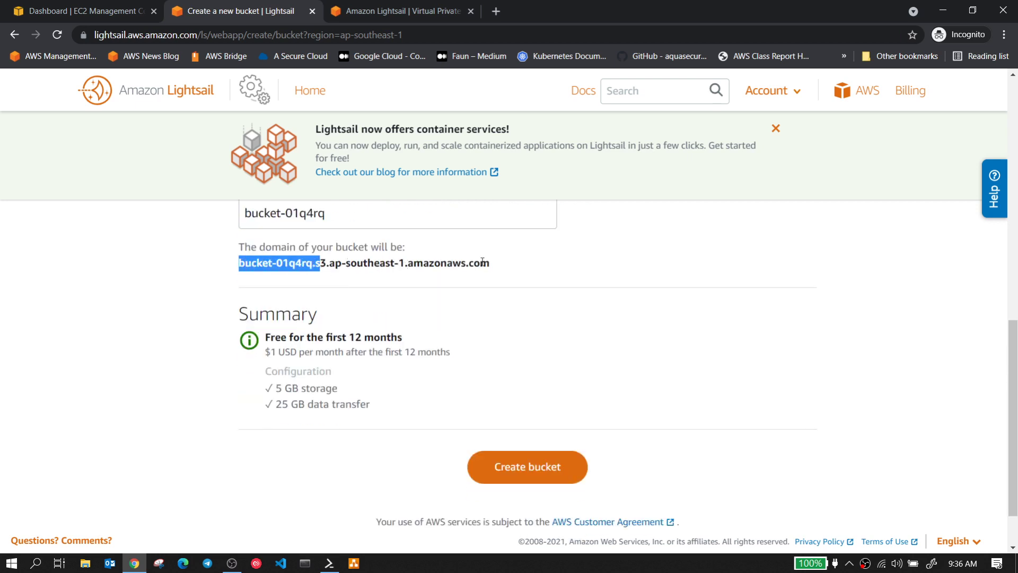
{"action": "left_click", "coordinate": [534, 474]}
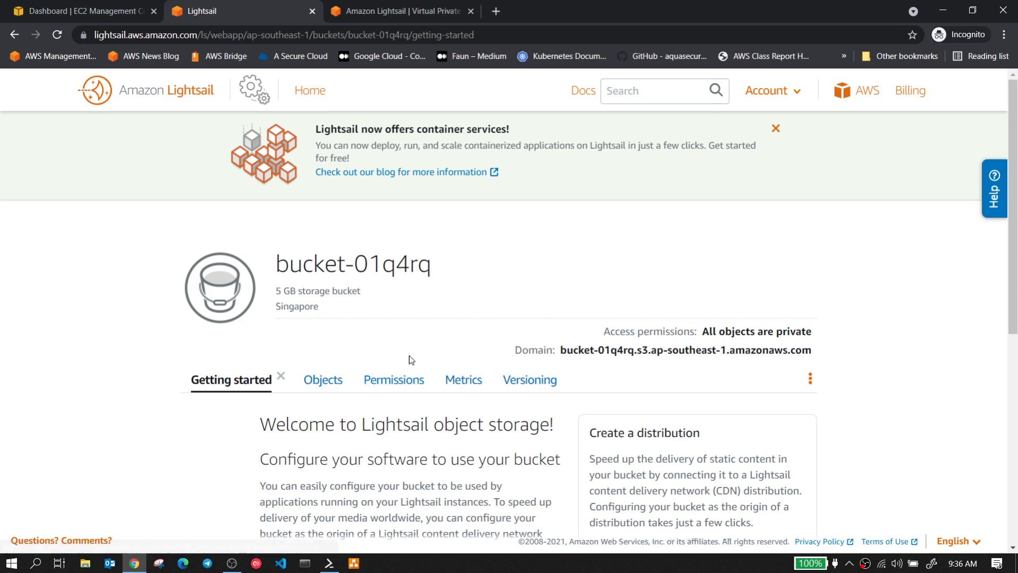
Step: Examine the new bucket's objects, access permissions, storage metrics and versioning settings
{"action": "scroll", "coordinate": [409, 357], "scroll_direction": "down", "scroll_amount": 2}
{"action": "left_click", "coordinate": [325, 247]}
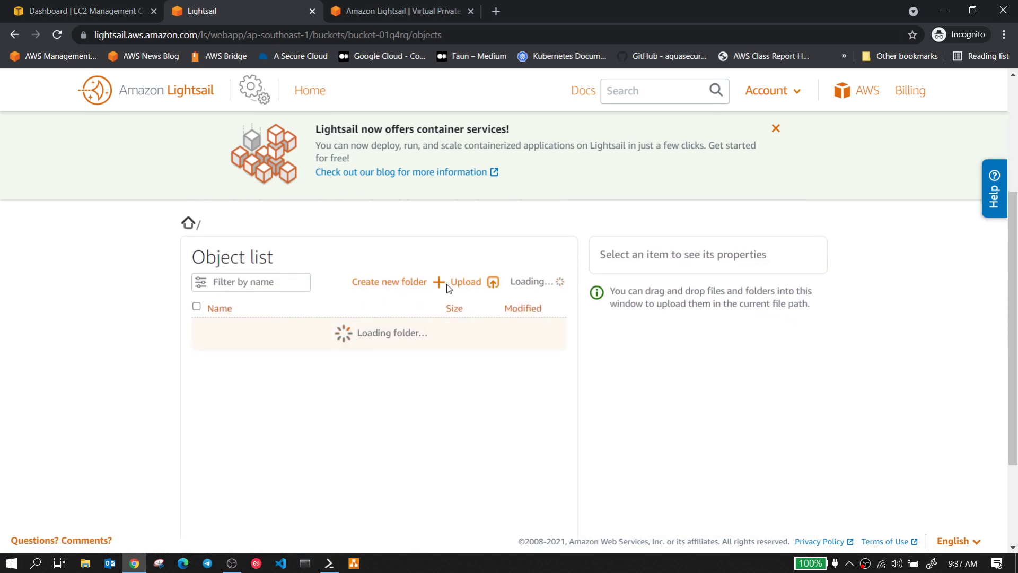
{"action": "left_click", "coordinate": [381, 389]}
{"action": "scroll", "coordinate": [478, 381], "scroll_direction": "down", "scroll_amount": 6}
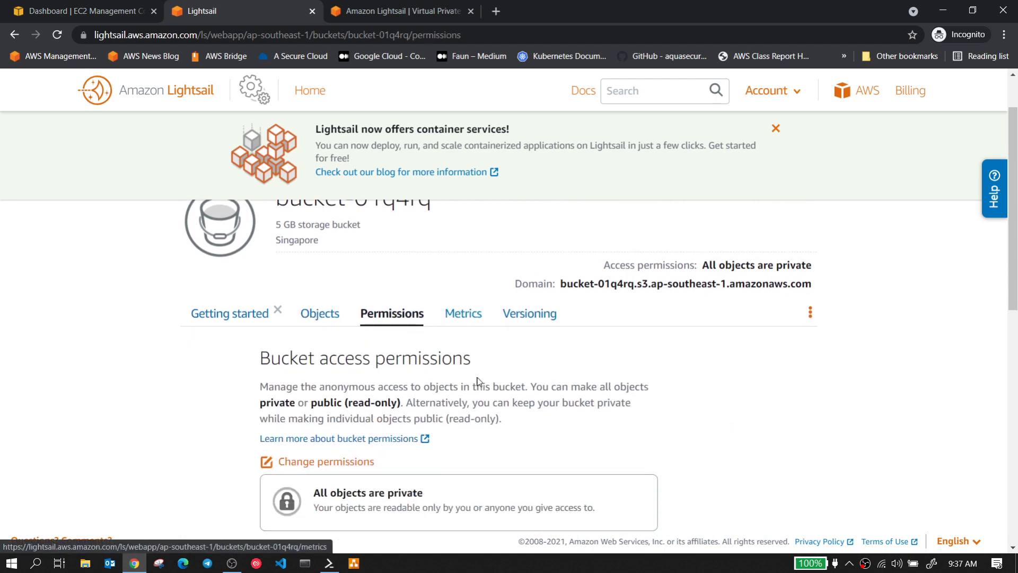
{"action": "scroll", "coordinate": [479, 381], "scroll_direction": "up", "scroll_amount": 6}
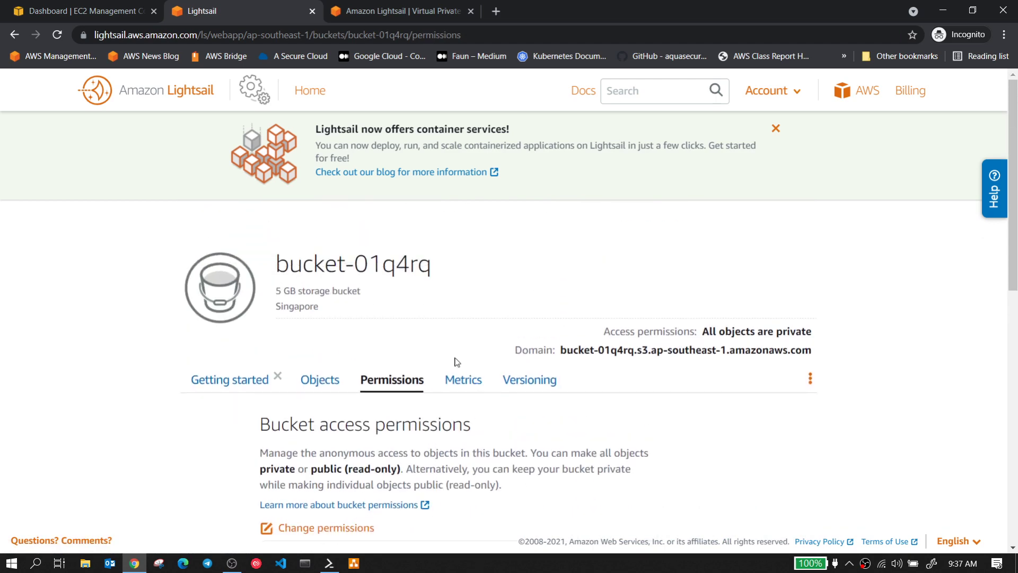
{"action": "left_click", "coordinate": [457, 380]}
{"action": "scroll", "coordinate": [461, 377], "scroll_direction": "down", "scroll_amount": 2}
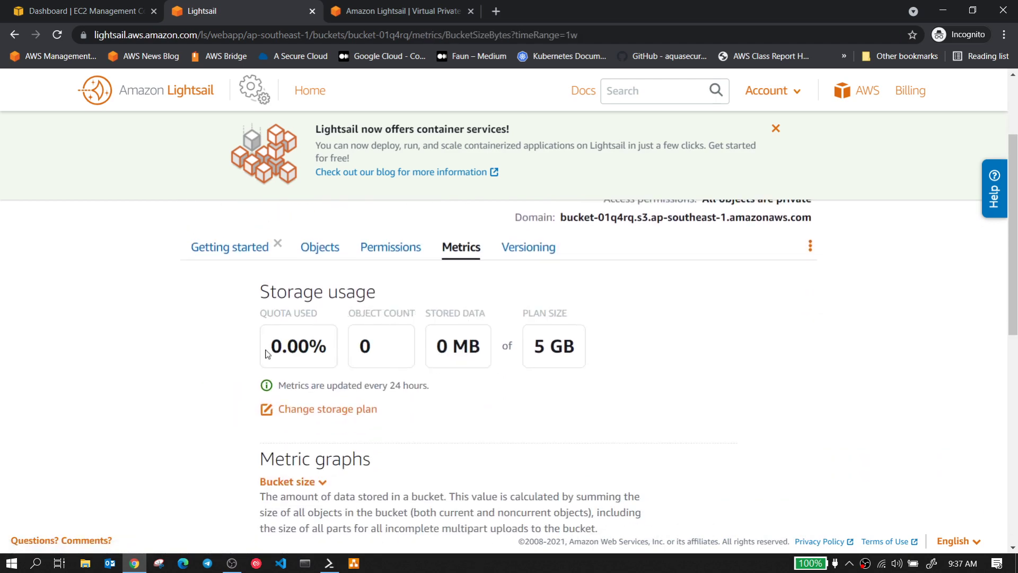
{"action": "left_click", "coordinate": [519, 249]}
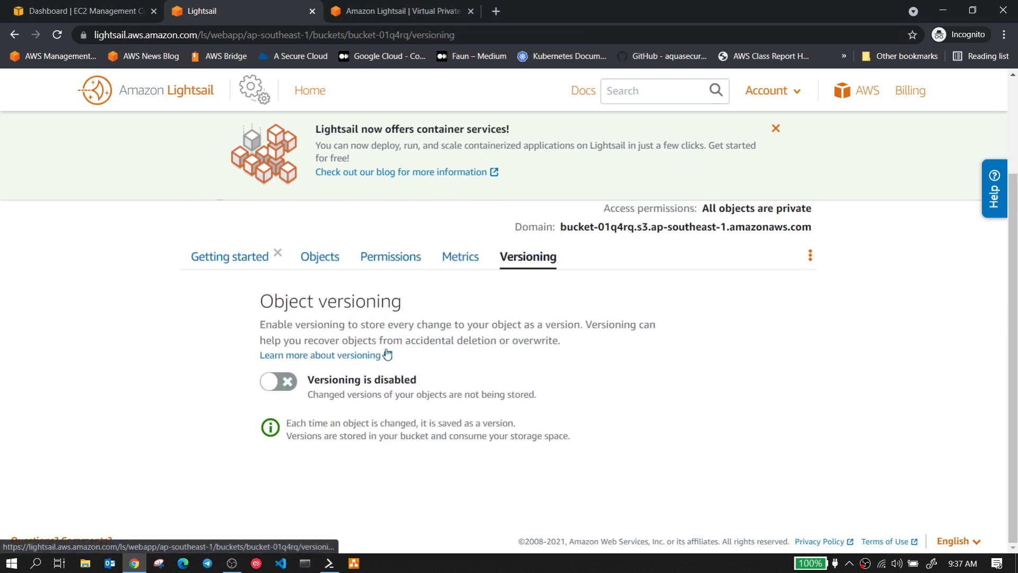
{"action": "scroll", "coordinate": [283, 390], "scroll_direction": "up", "scroll_amount": 2}
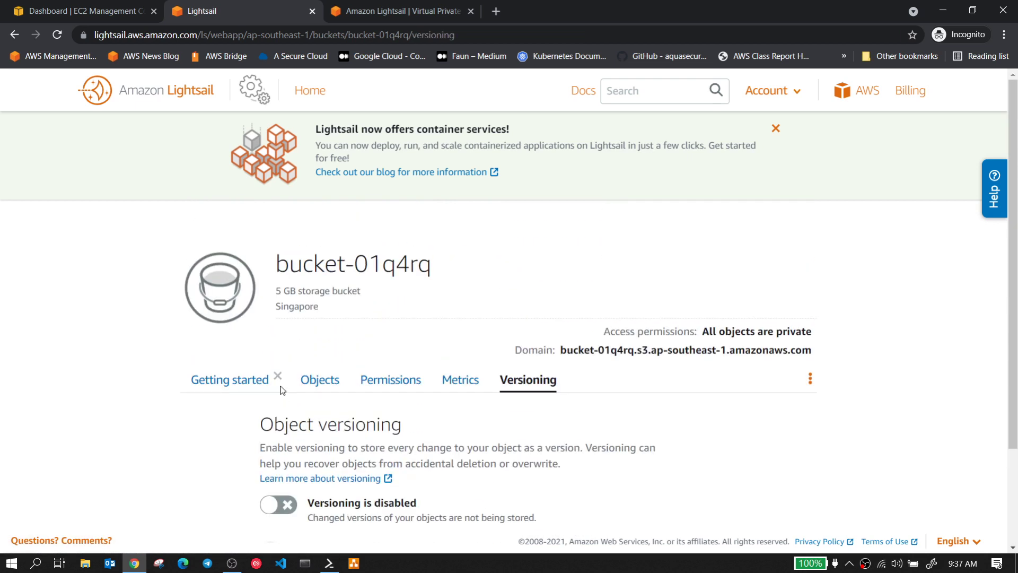
Step: Hide the bucket's Getting started section and return to the storage resources overview
{"action": "left_click", "coordinate": [277, 379]}
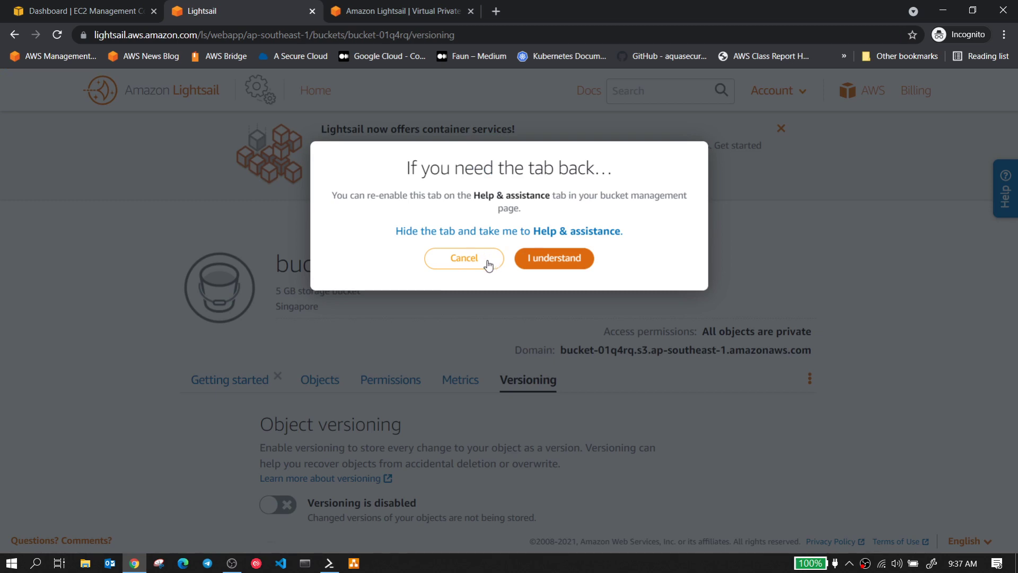
{"action": "left_click", "coordinate": [559, 262]}
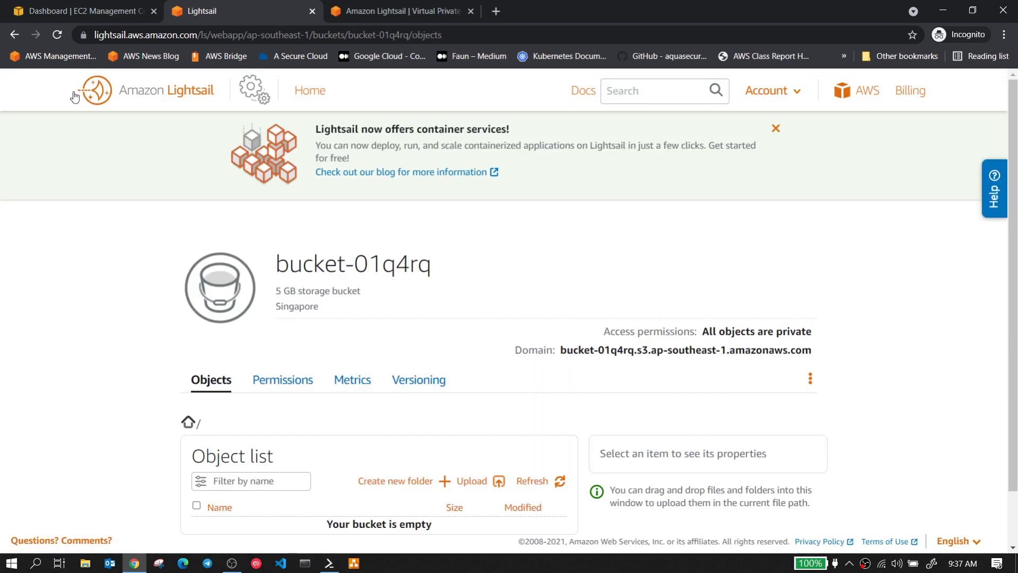
{"action": "left_click", "coordinate": [11, 37]}
{"action": "left_click", "coordinate": [12, 36]}
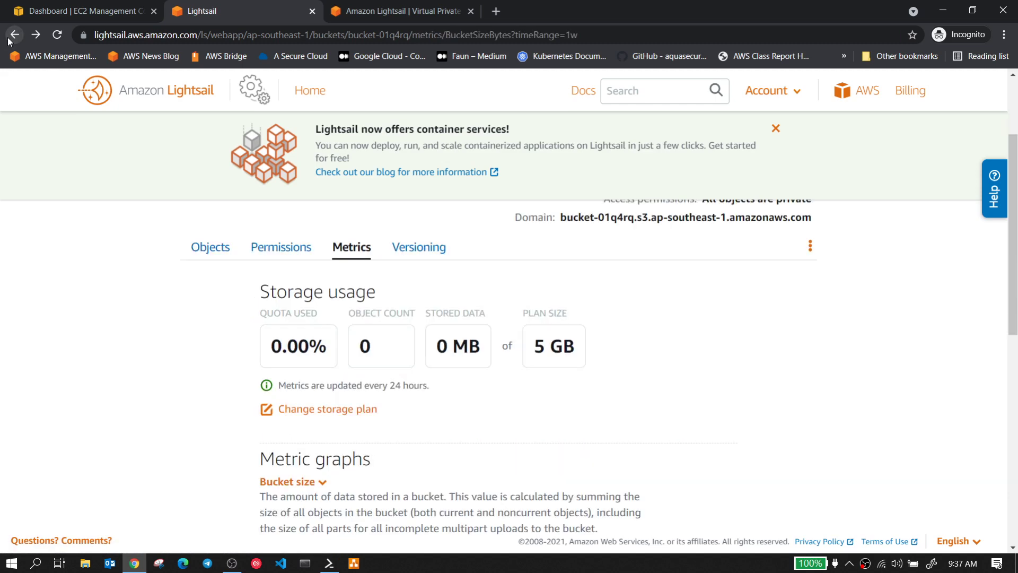
{"action": "left_click", "coordinate": [12, 36]}
{"action": "left_click", "coordinate": [12, 36]}
{"action": "left_click", "coordinate": [12, 36]}
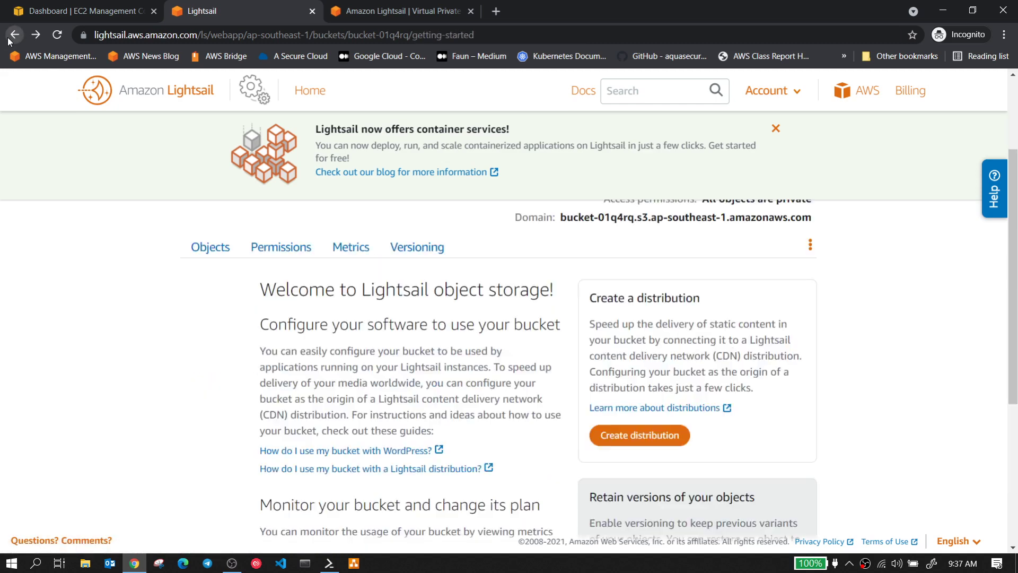
{"action": "left_click", "coordinate": [11, 37]}
{"action": "scroll", "coordinate": [200, 265], "scroll_direction": "up", "scroll_amount": 10}
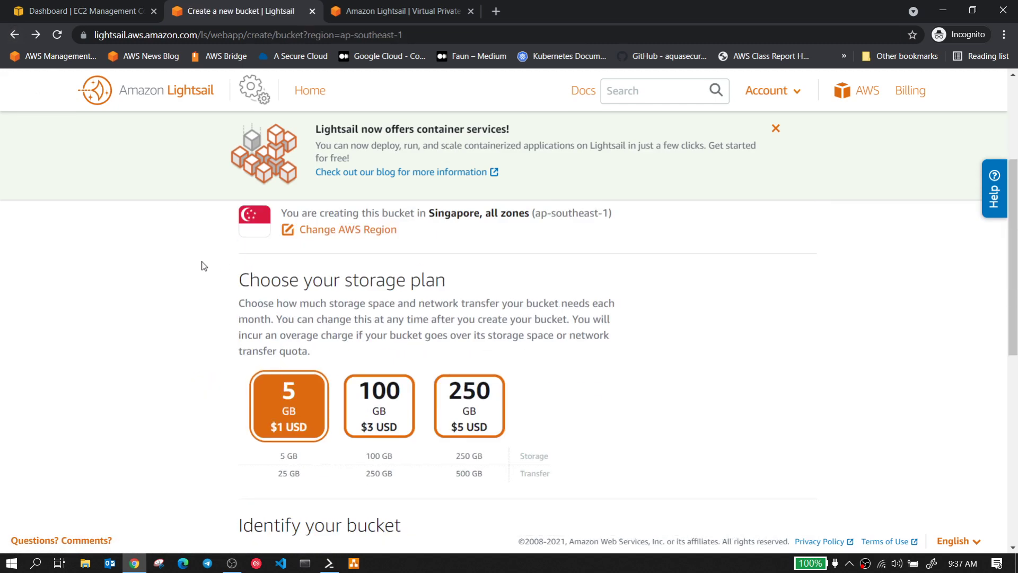
{"action": "left_click", "coordinate": [15, 35]}
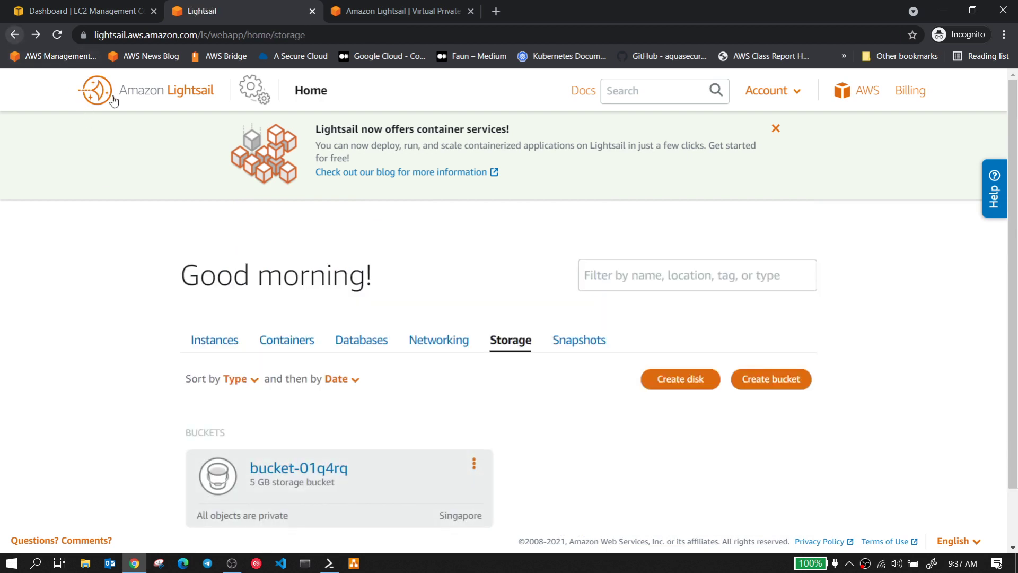
Step: View the snapshots section, and examine the management actions available for the Ubuntu instance
{"action": "left_click", "coordinate": [573, 341]}
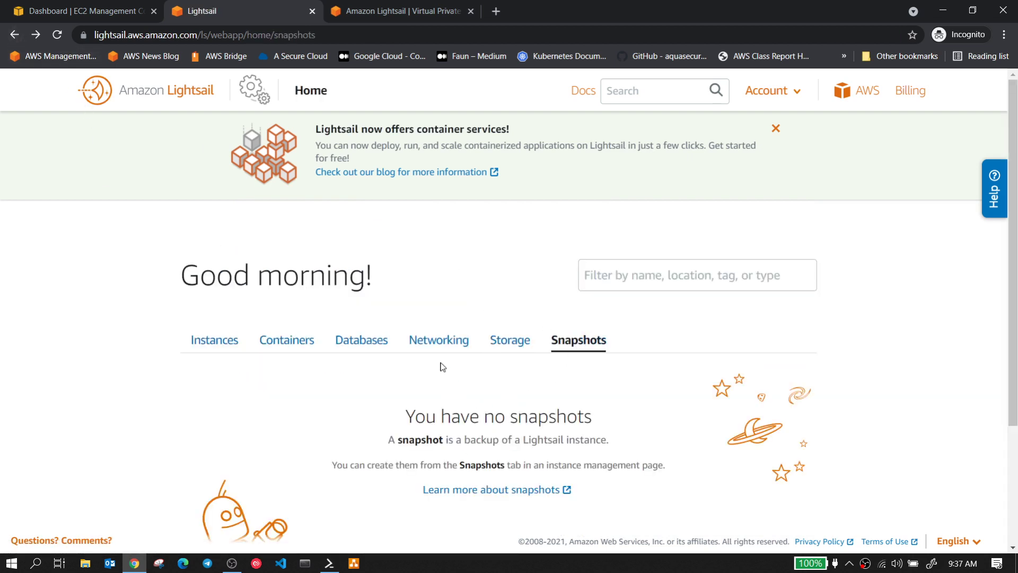
{"action": "scroll", "coordinate": [441, 365], "scroll_direction": "down", "scroll_amount": 3}
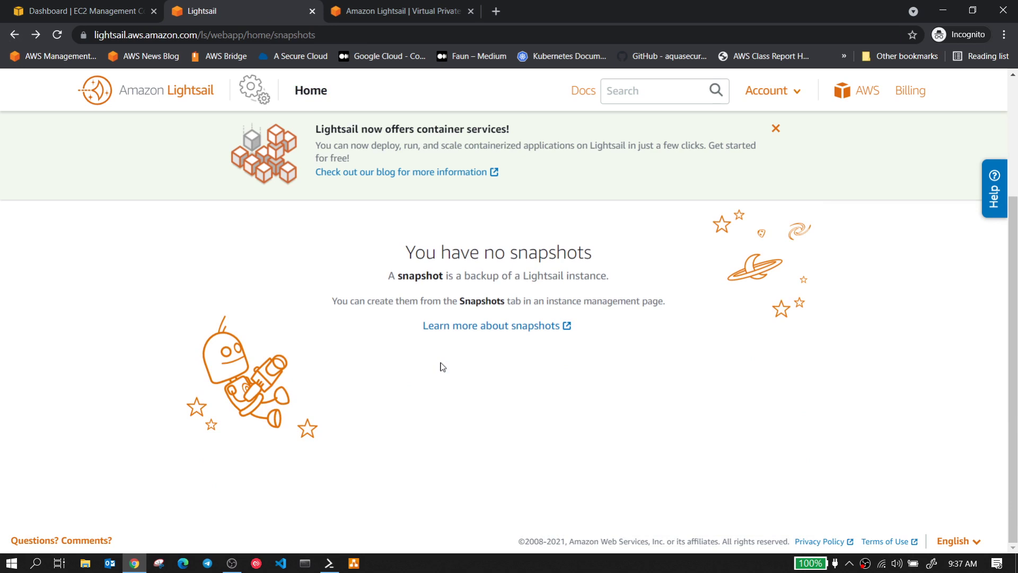
{"action": "scroll", "coordinate": [441, 366], "scroll_direction": "up", "scroll_amount": 3}
{"action": "left_click", "coordinate": [221, 339]}
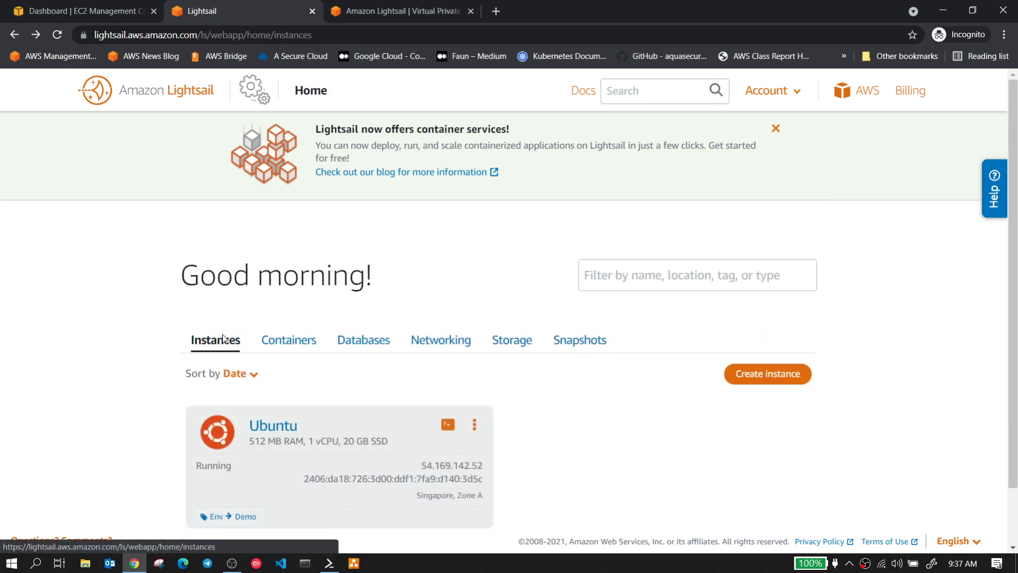
{"action": "scroll", "coordinate": [316, 347], "scroll_direction": "down", "scroll_amount": 1}
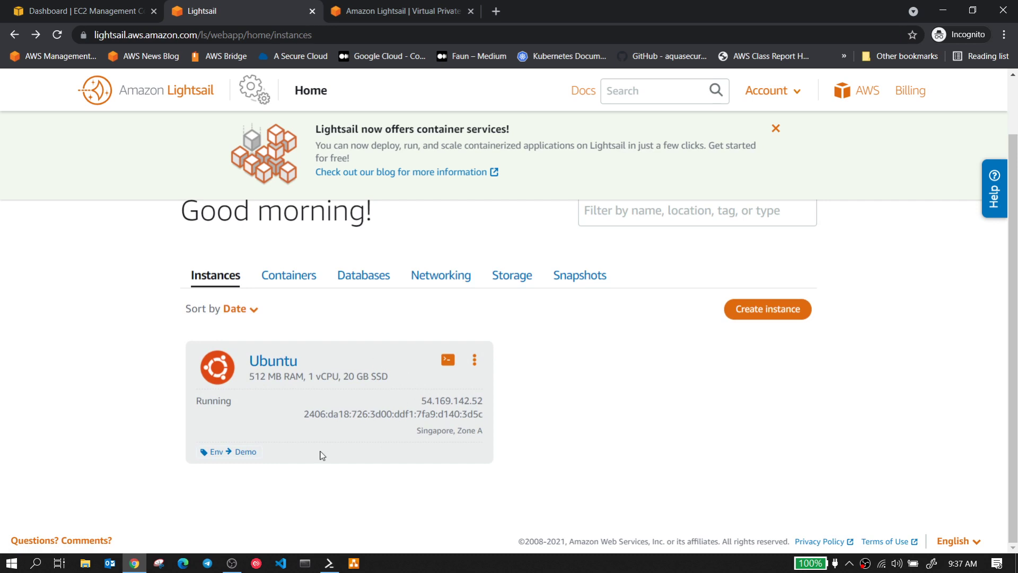
{"action": "left_click", "coordinate": [475, 360]}
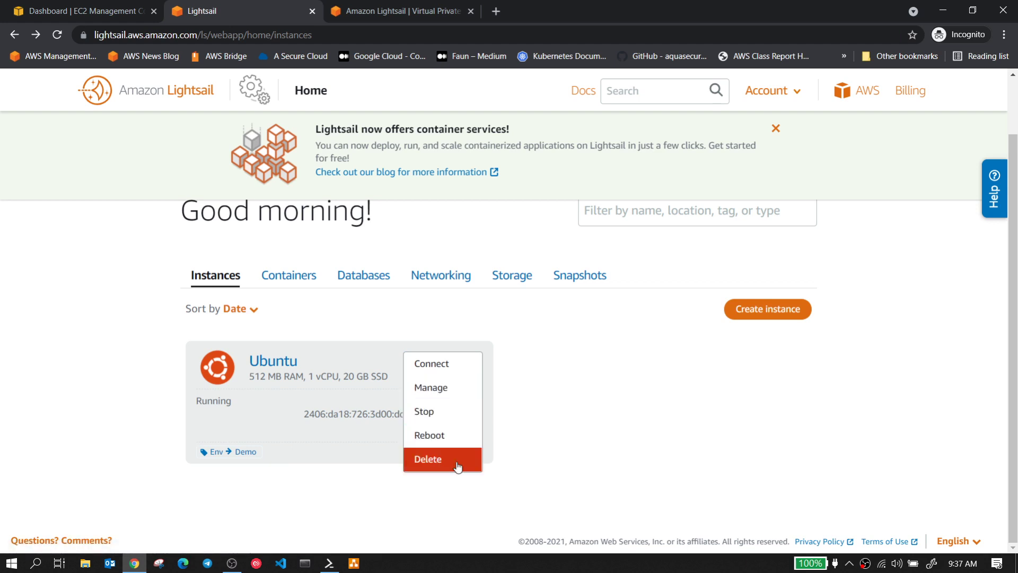
{"action": "left_click", "coordinate": [591, 419]}
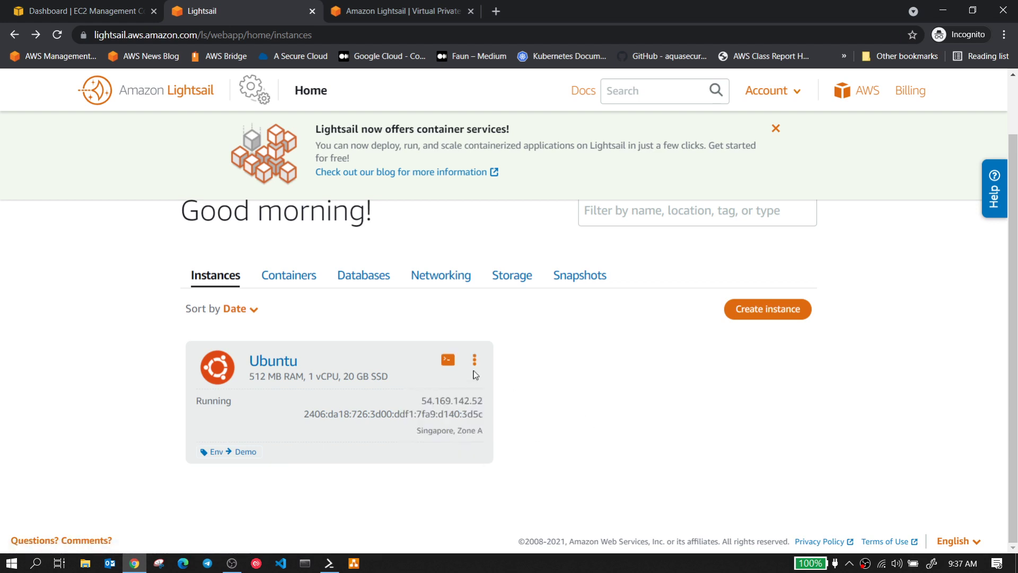
Step: Open a browser-based SSH terminal to the Ubuntu instance and reposition its window so the command prompt is in view
{"action": "left_click", "coordinate": [448, 360]}
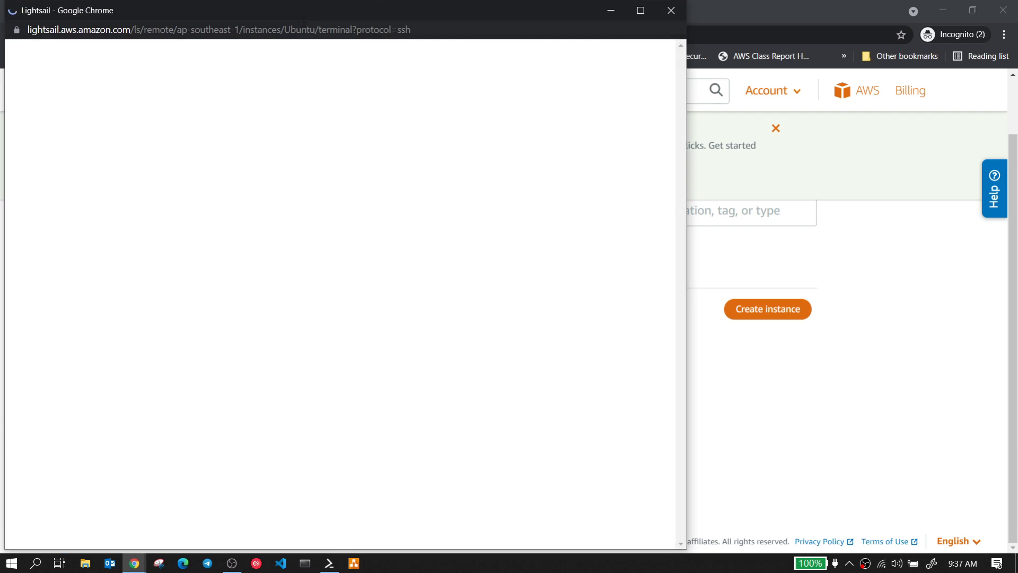
{"action": "left_click_drag", "start_coordinate": [299, 10], "coordinate": [547, 128]}
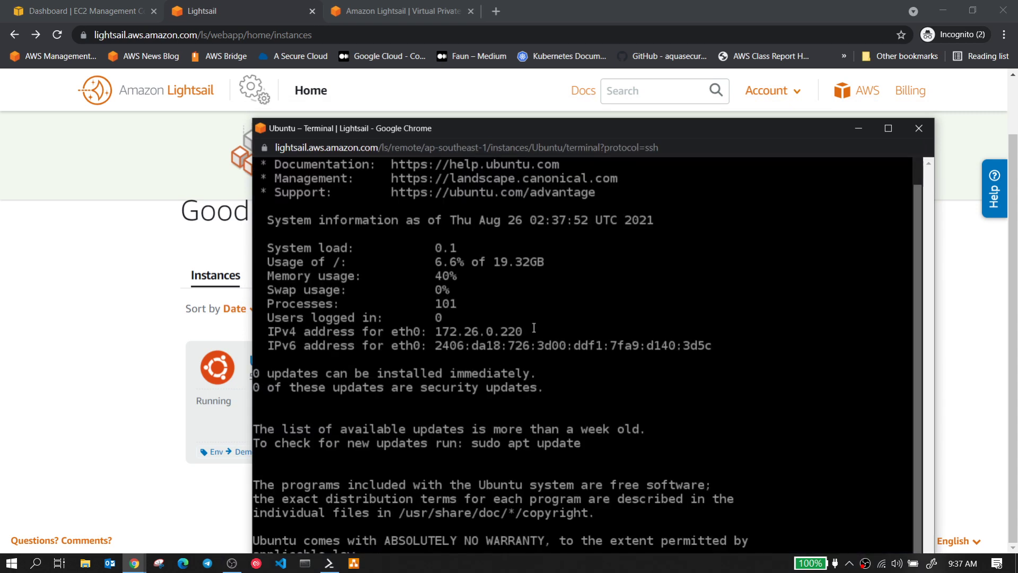
{"action": "left_click_drag", "start_coordinate": [571, 127], "coordinate": [565, 27]}
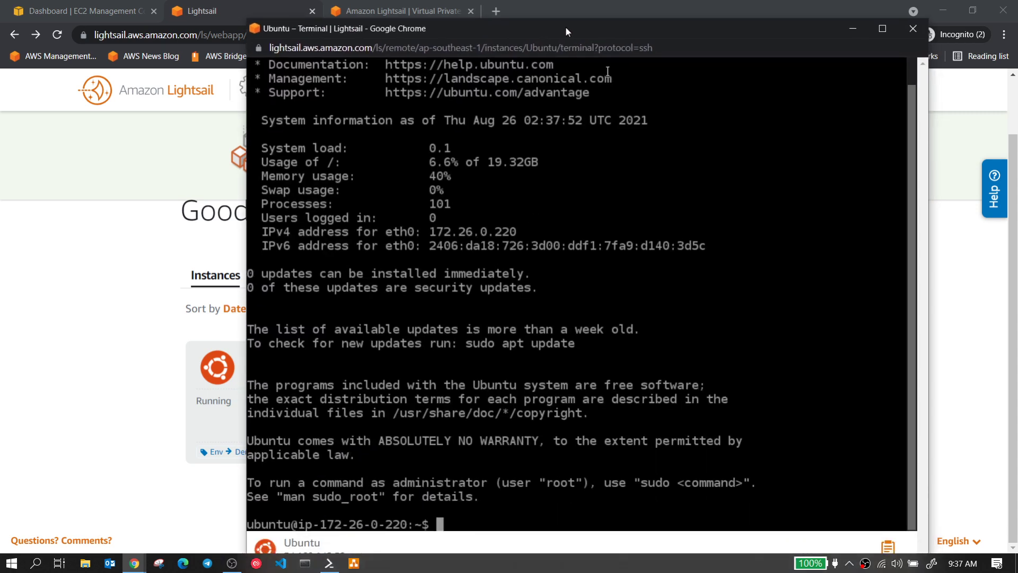
Step: Refresh the package lists on the Ubuntu instance by running sudo apt update
{"action": "key", "text": "Return"}
{"action": "key", "text": "Return"}
{"action": "key", "text": "Return"}
{"action": "key", "text": "Return"}
{"action": "key", "text": "Return"}
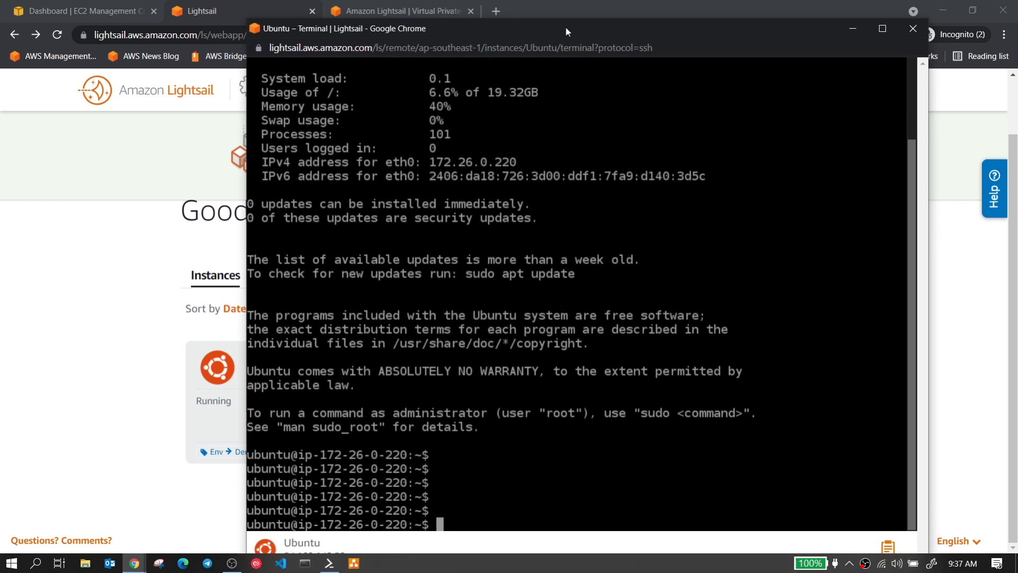
{"action": "type", "text": "sudo apt update"}
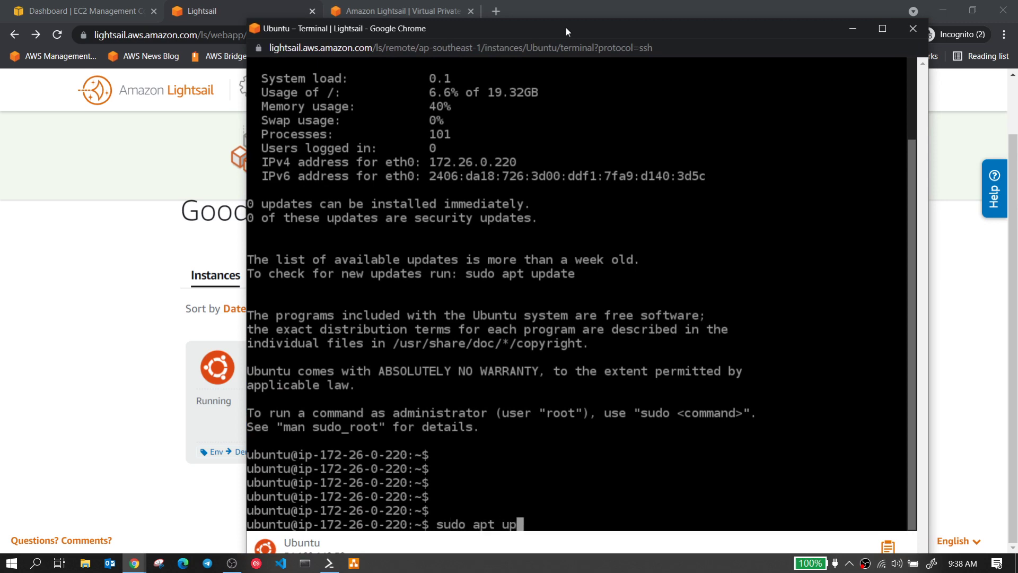
{"action": "key", "text": "Return"}
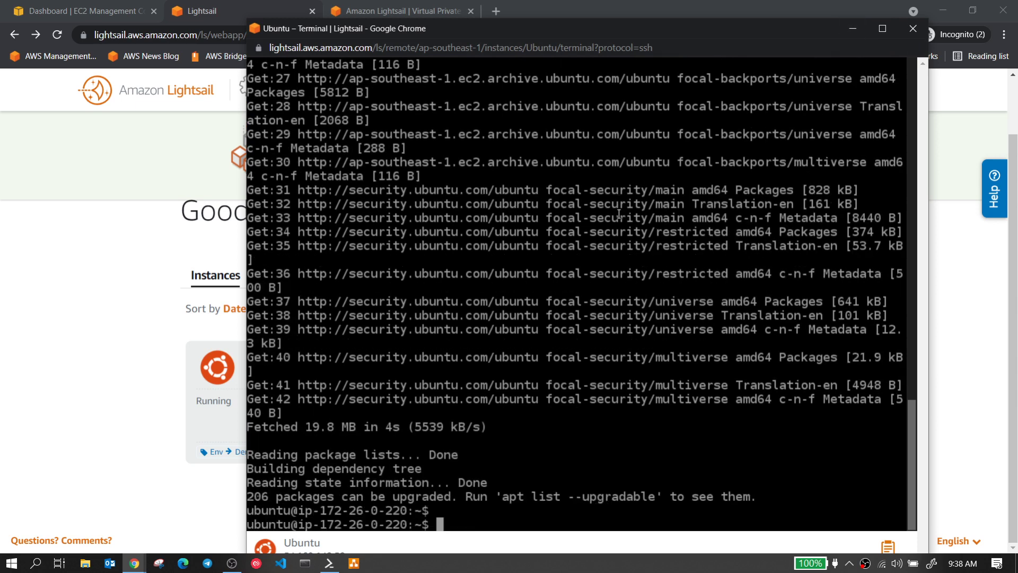
Step: Install nginx on the Ubuntu instance by running sudo apt install nginx and accepting the additional packages
{"action": "type", "text": "sudo apt instal"}
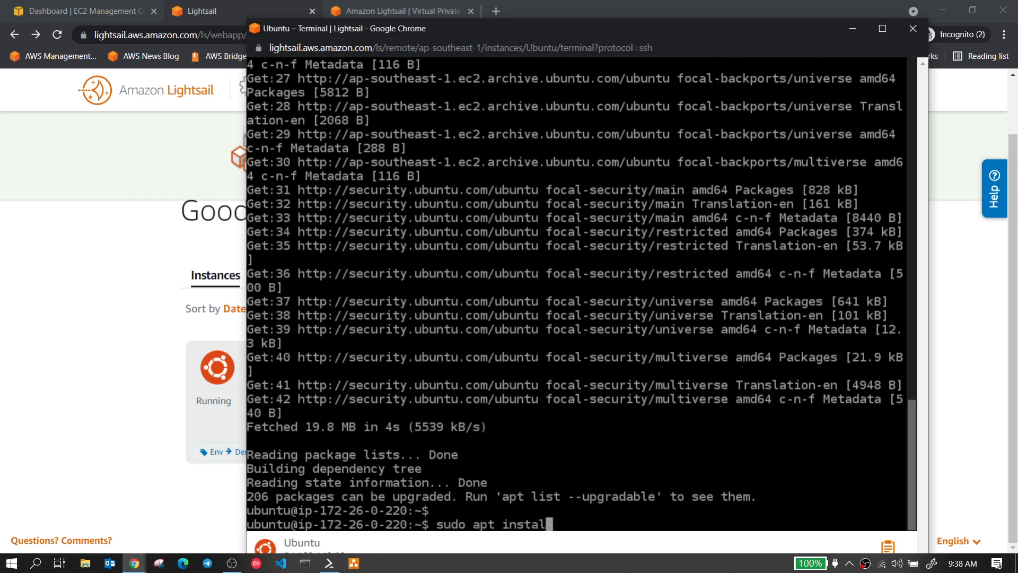
{"action": "type", "text": "l nginx"}
{"action": "key", "text": "Return"}
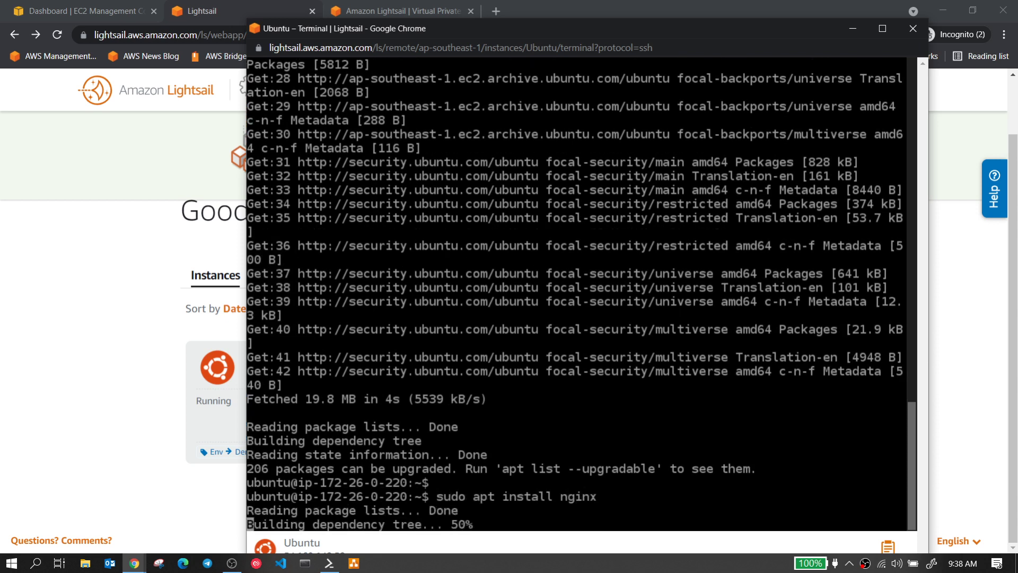
{"action": "type", "text": "y"}
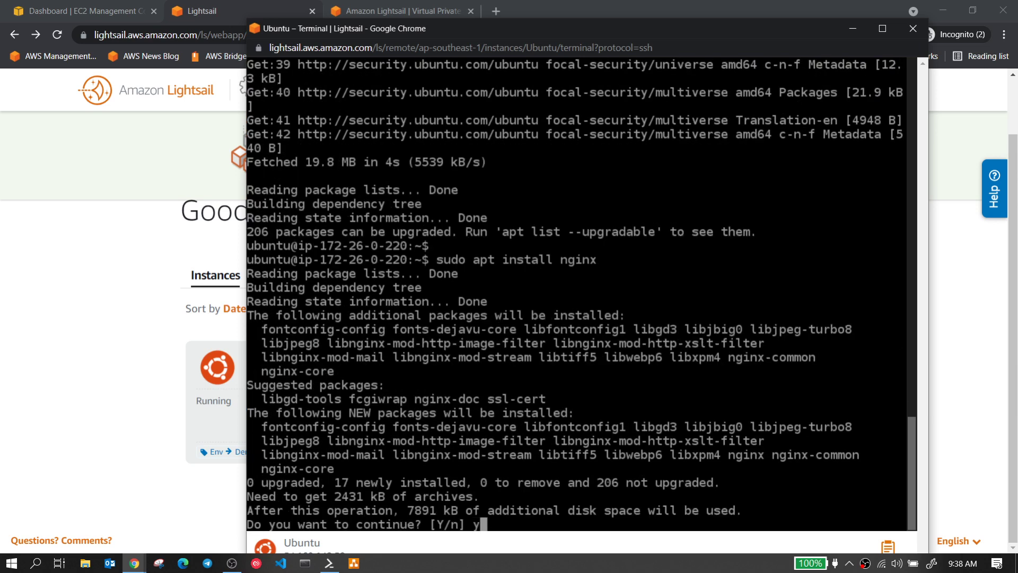
{"action": "key", "text": "Return"}
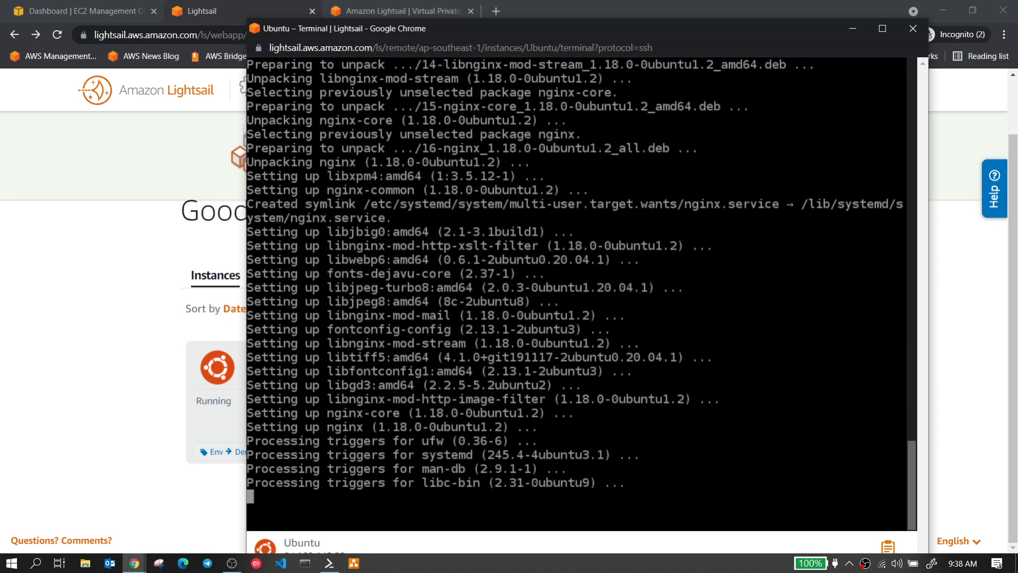
{"action": "key", "text": "Return"}
Step: Check the nginx service with sudo systemctl status nginx in the SSH terminal, and quit the status output
{"action": "left_click", "coordinate": [167, 256]}
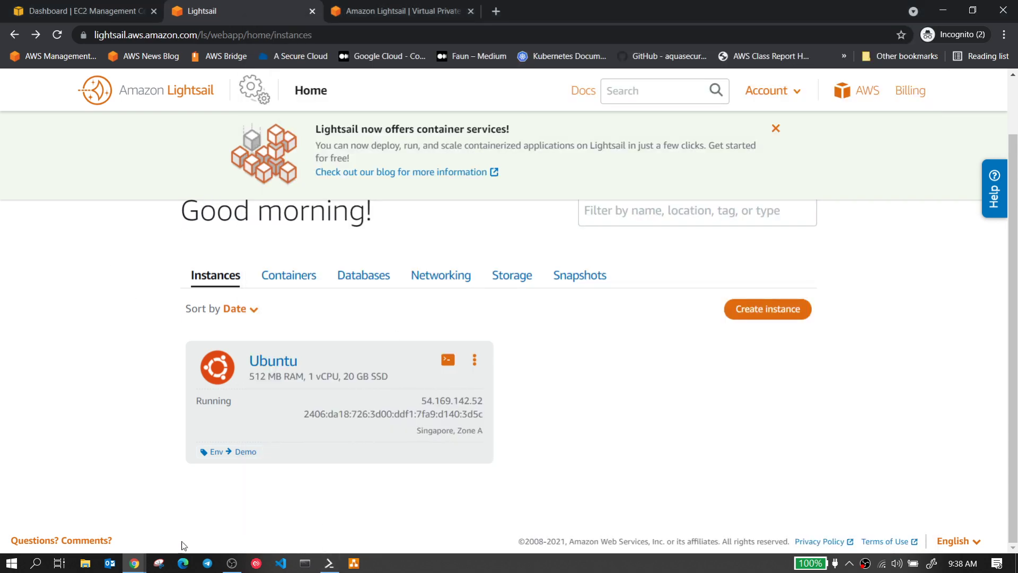
{"action": "left_click", "coordinate": [135, 563]}
{"action": "left_click", "coordinate": [213, 503]}
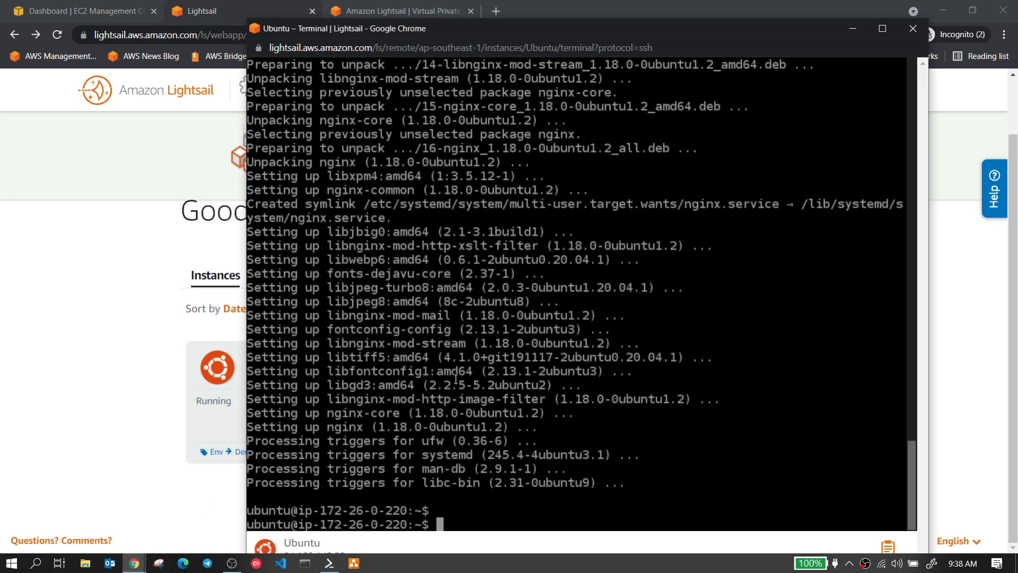
{"action": "type", "text": "sudo syst"}
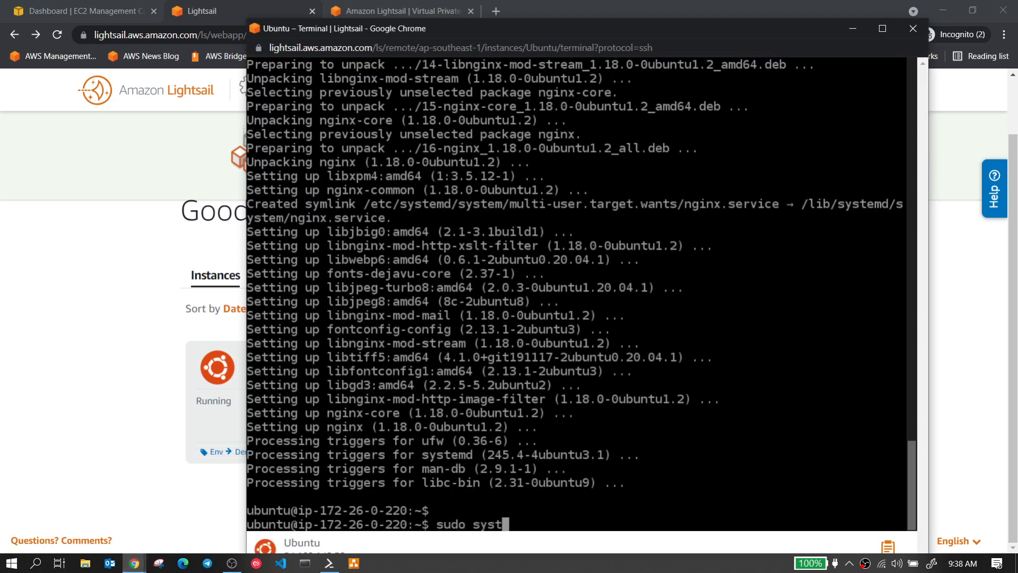
{"action": "type", "text": "emctl stat"}
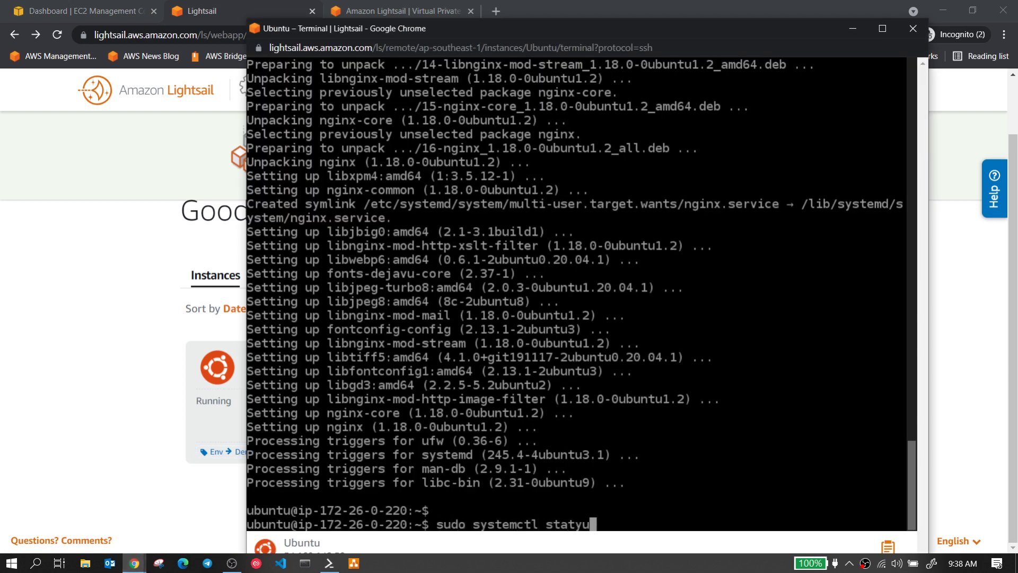
{"action": "type", "text": "us nginx"}
{"action": "key", "text": "Return"}
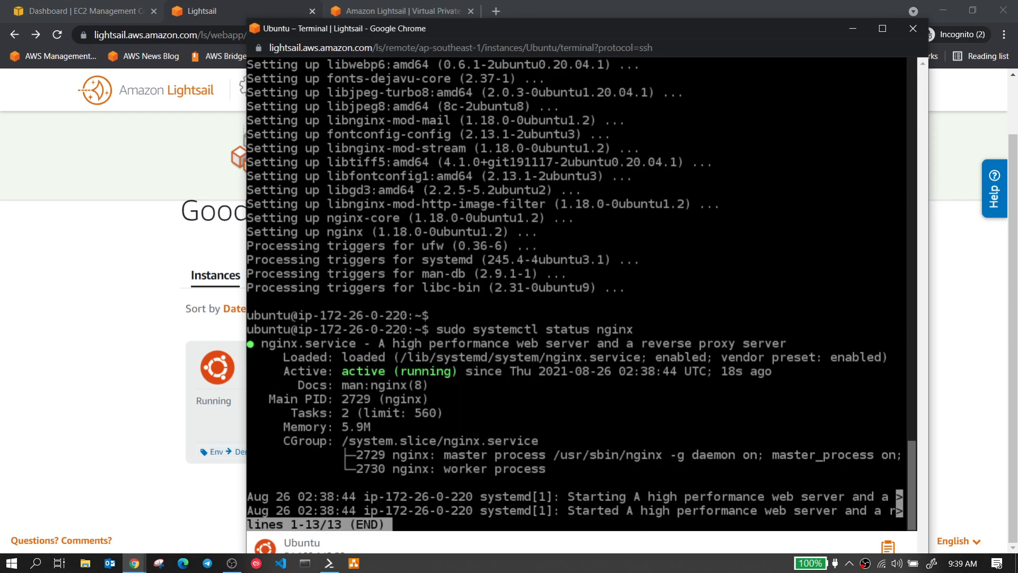
{"action": "type", "text": "q"}
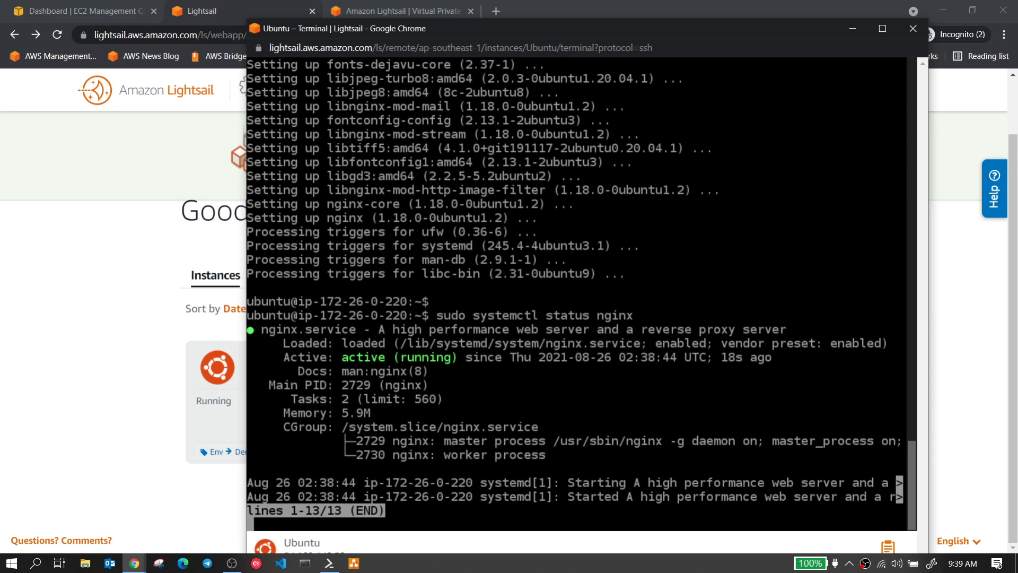
{"action": "type", "text": "q"}
{"action": "key", "text": "Return"}
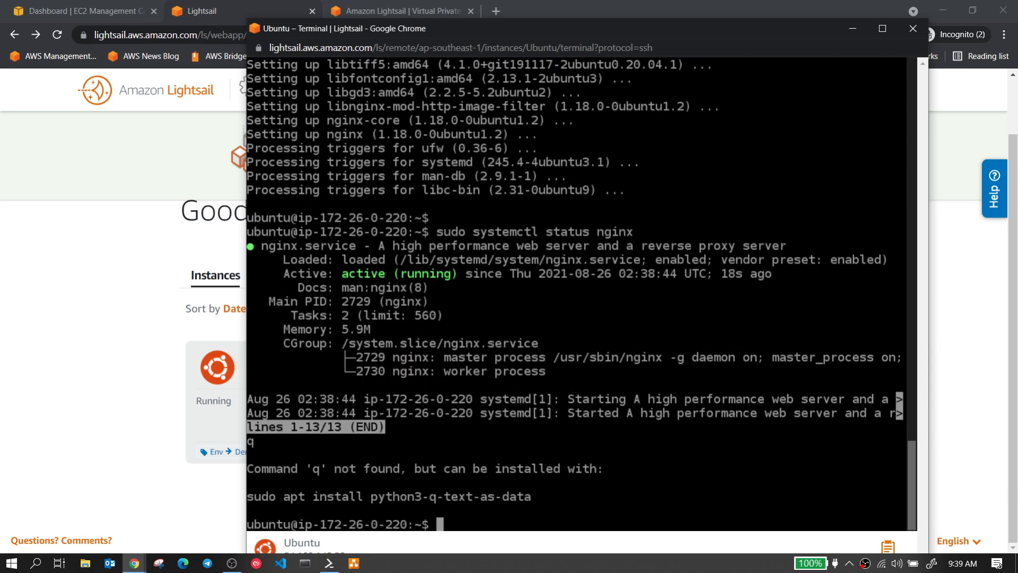
Step: Request the default web page from within the instance by running curl localhost
{"action": "type", "text": "curl "}
{"action": "type", "text": "locl"}
{"action": "type", "text": "al"}
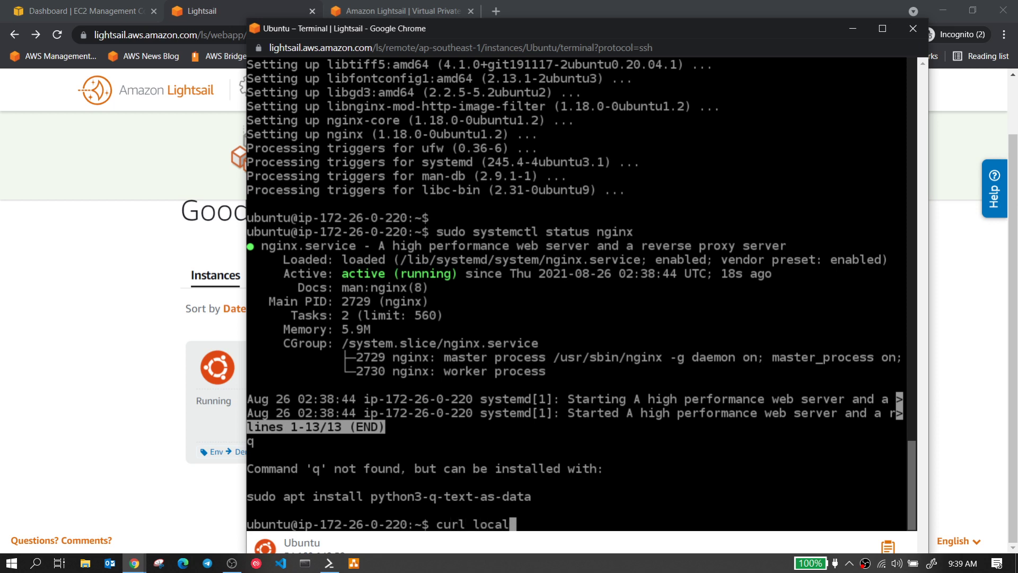
{"action": "type", "text": "hosts"}
{"action": "key", "text": "BackSpace"}
{"action": "key", "text": "BackSpace"}
{"action": "type", "text": "t"}
{"action": "key", "text": "Return"}
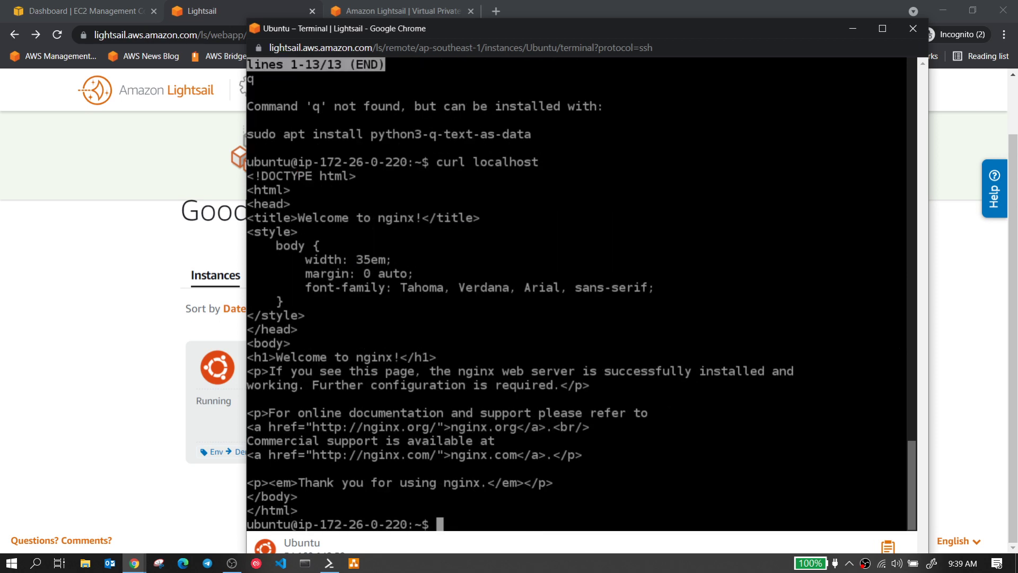
Step: Copy the Ubuntu instance's public IPv4 address from its Lightsail card and load it in a new browser tab
{"action": "left_click", "coordinate": [128, 371]}
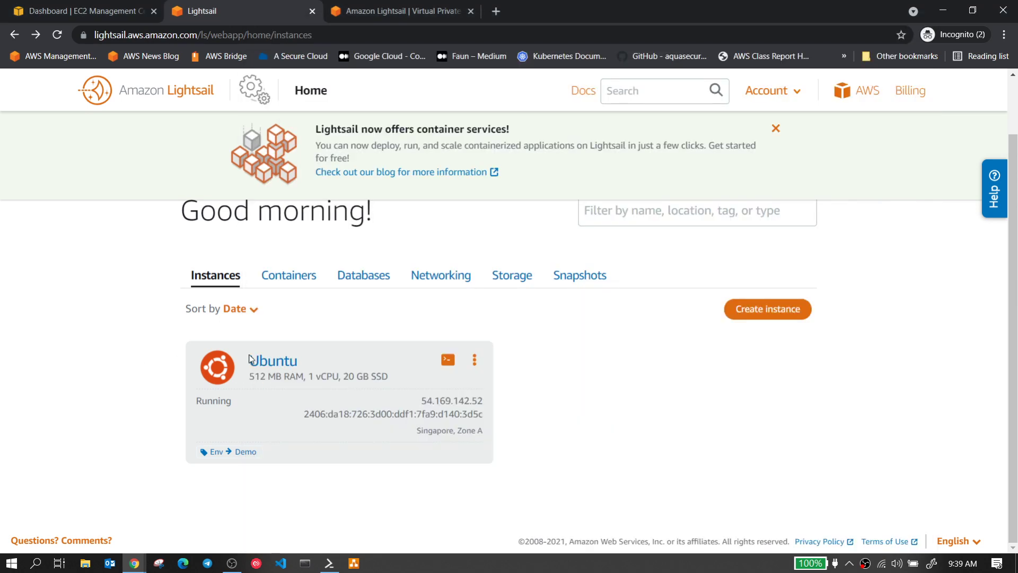
{"action": "double_click", "coordinate": [436, 402]}
{"action": "key", "text": "ctrl+c"}
{"action": "right_click", "coordinate": [427, 401]}
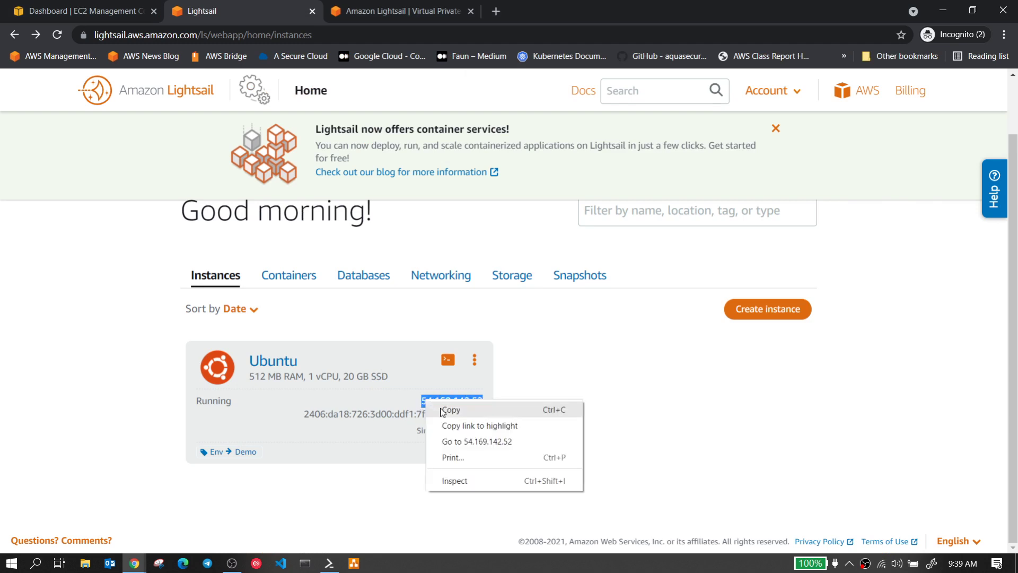
{"action": "left_click", "coordinate": [446, 407]}
{"action": "left_click", "coordinate": [488, 13]}
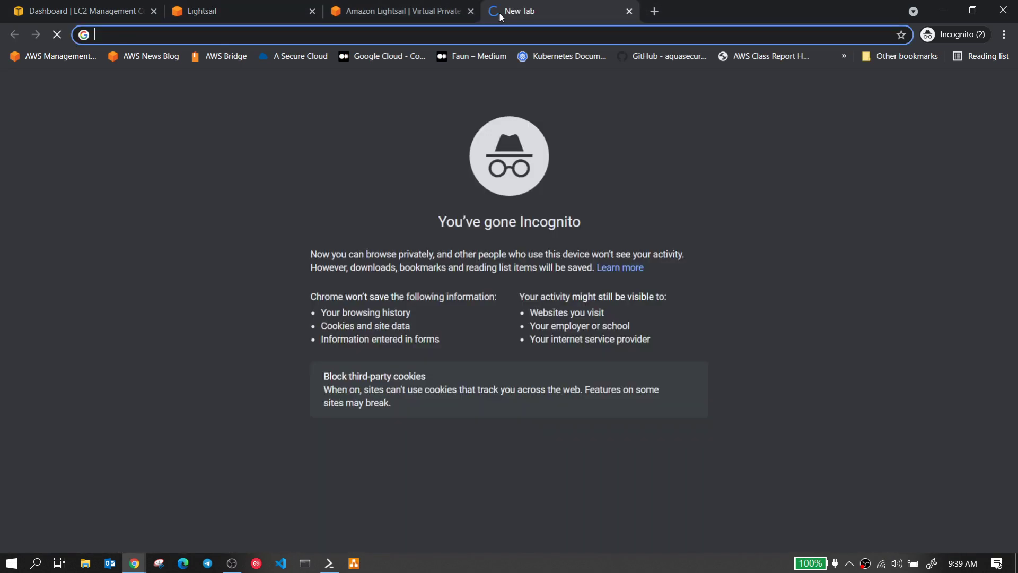
{"action": "key", "text": "ctrl+v"}
{"action": "key", "text": "Return"}
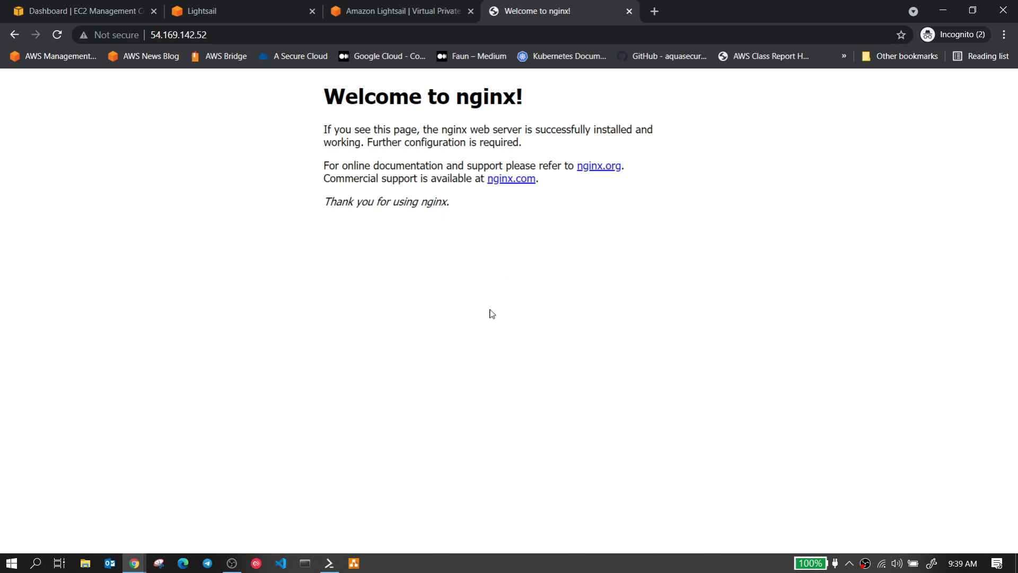
Step: Open the Ubuntu instance's management page in Lightsail and review the options for connecting to it
{"action": "left_click", "coordinate": [256, 8]}
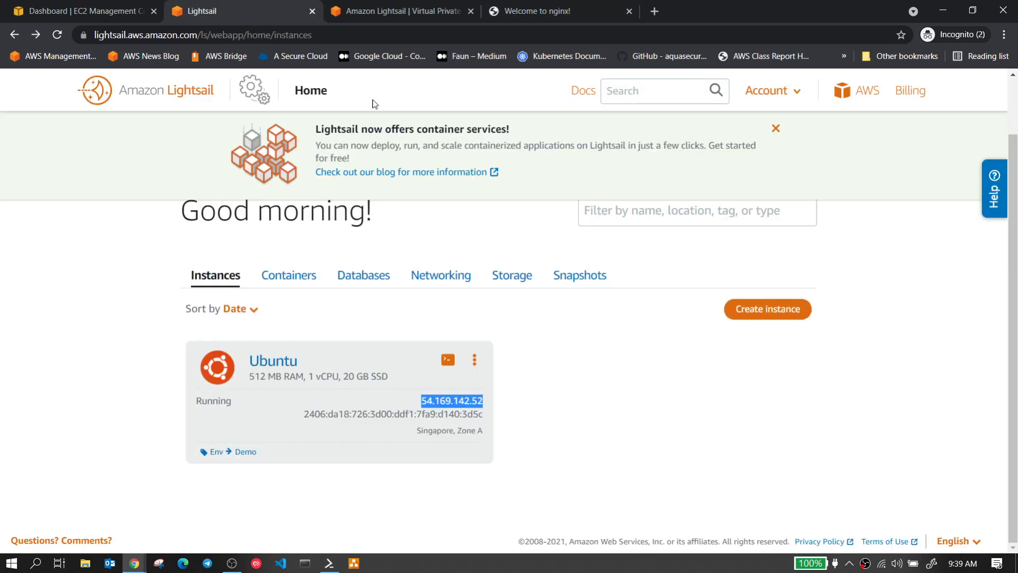
{"action": "left_click", "coordinate": [476, 362]}
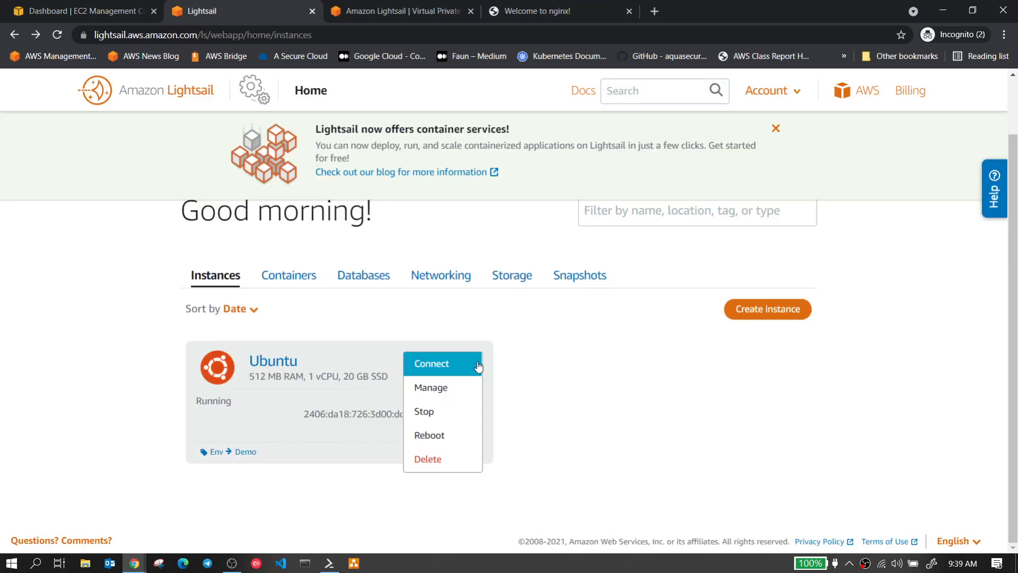
{"action": "left_click", "coordinate": [465, 397]}
{"action": "scroll", "coordinate": [466, 387], "scroll_direction": "down", "scroll_amount": 3}
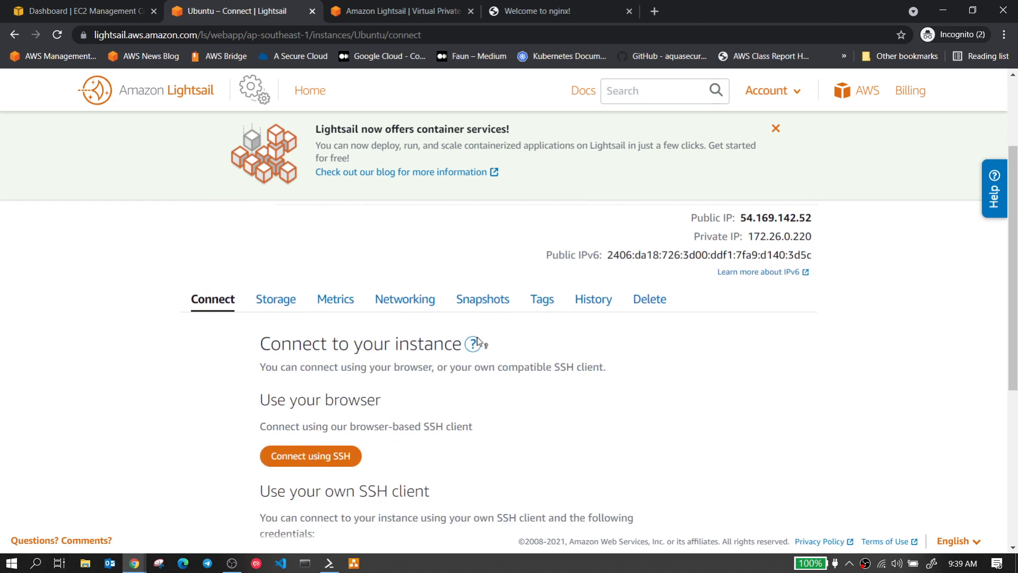
{"action": "scroll", "coordinate": [477, 342], "scroll_direction": "down", "scroll_amount": 3}
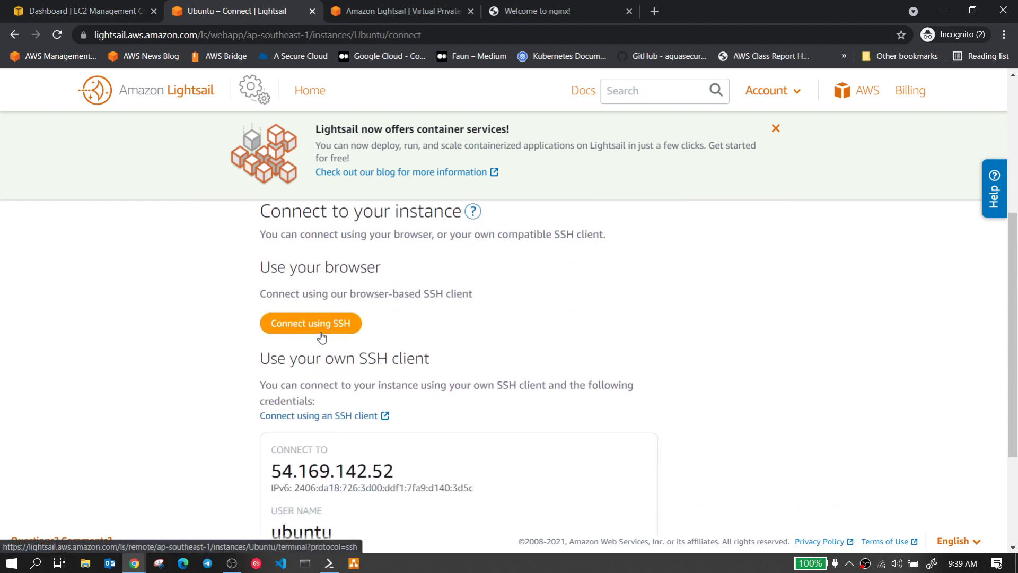
{"action": "scroll", "coordinate": [322, 337], "scroll_direction": "down", "scroll_amount": 3}
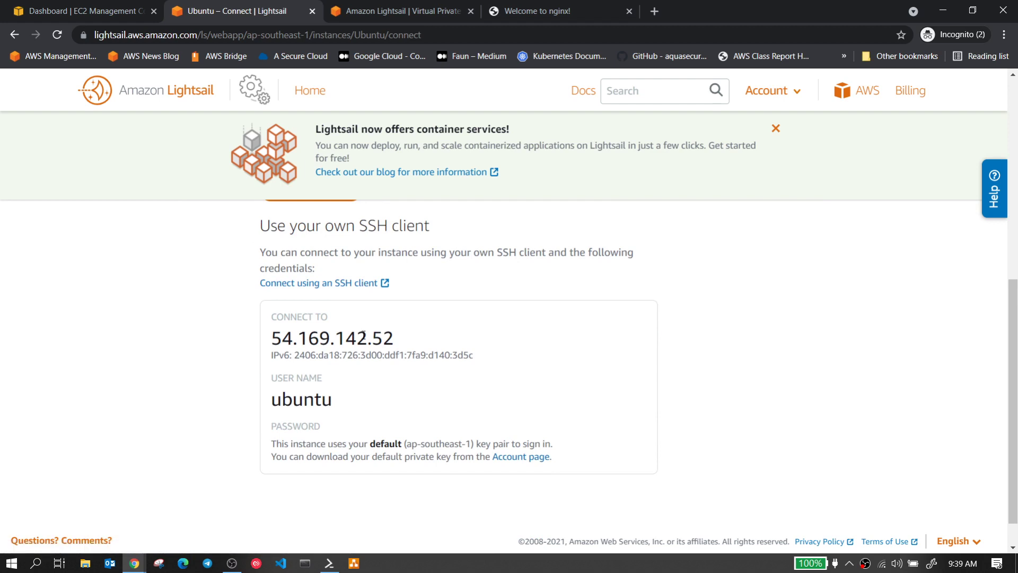
{"action": "scroll", "coordinate": [363, 337], "scroll_direction": "down", "scroll_amount": 1}
{"action": "scroll", "coordinate": [366, 350], "scroll_direction": "up", "scroll_amount": 2}
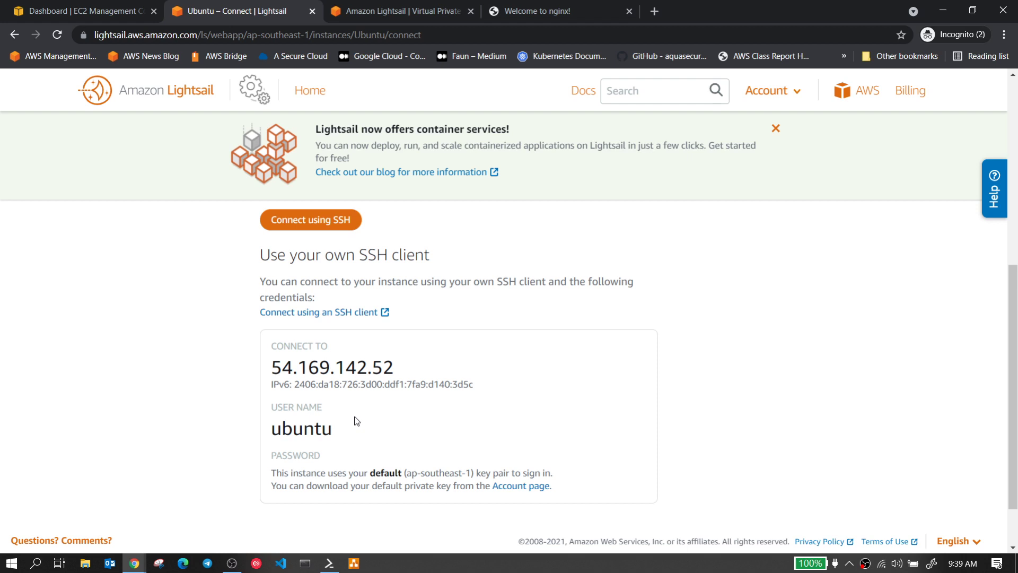
{"action": "scroll", "coordinate": [398, 412], "scroll_direction": "up", "scroll_amount": 1}
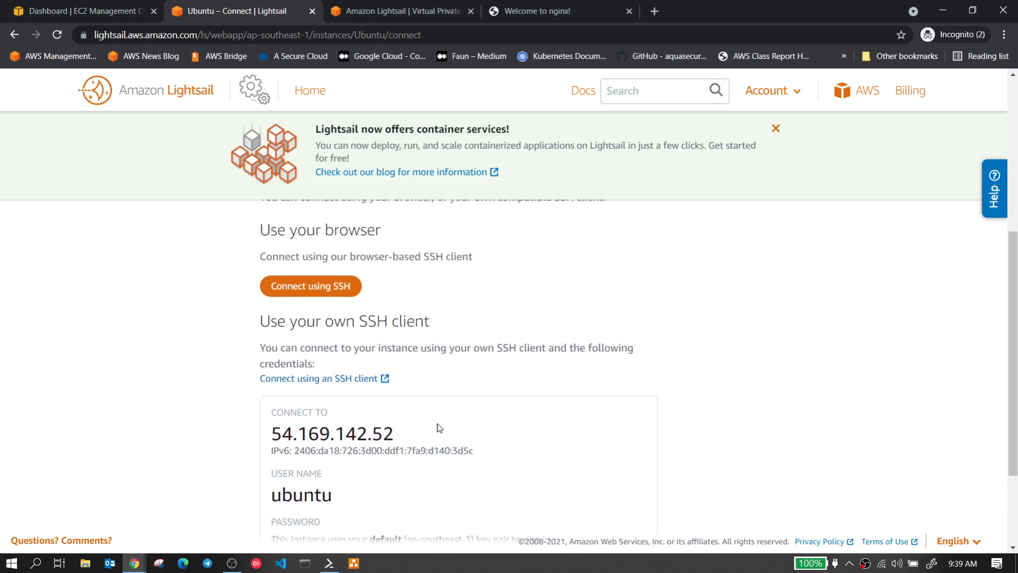
Step: Examine the details for using an own SSH client, highlighting the public IP, IPv6 address and user name
{"action": "scroll", "coordinate": [439, 427], "scroll_direction": "down", "scroll_amount": 1}
{"action": "left_click_drag", "start_coordinate": [419, 366], "coordinate": [269, 367]}
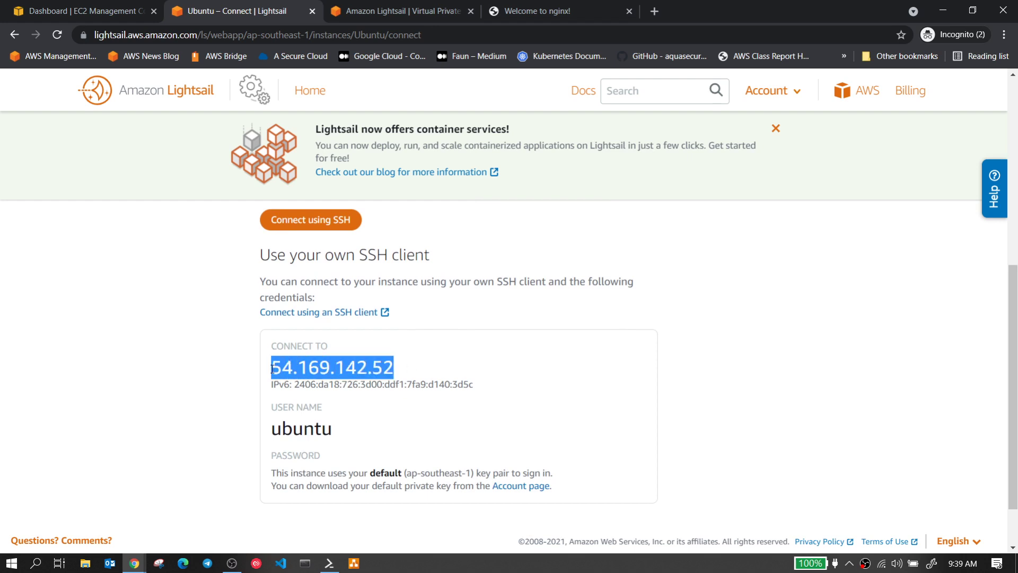
{"action": "left_click_drag", "start_coordinate": [476, 386], "coordinate": [274, 385]}
{"action": "left_click", "coordinate": [273, 395]}
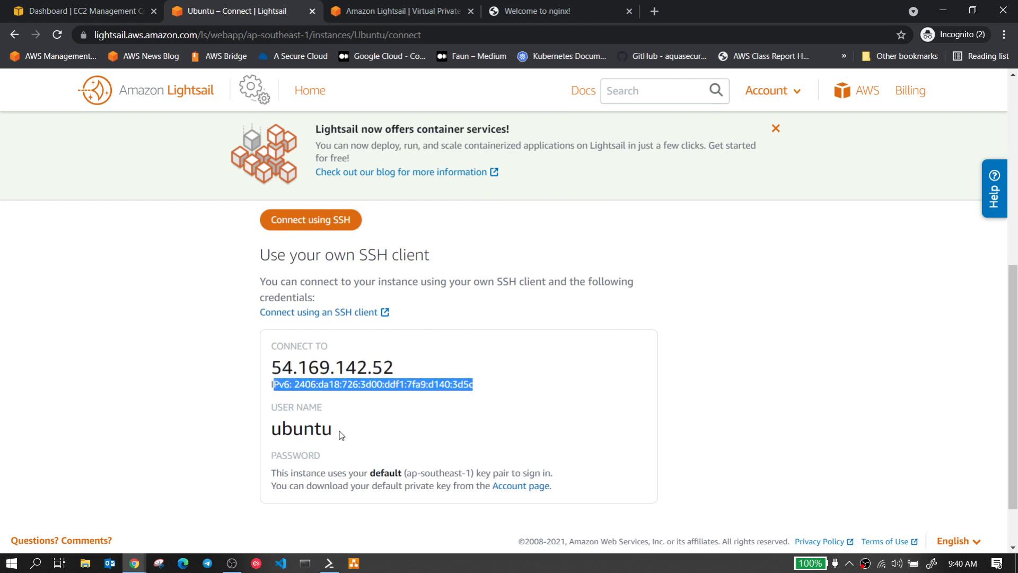
{"action": "left_click_drag", "start_coordinate": [341, 435], "coordinate": [271, 439]}
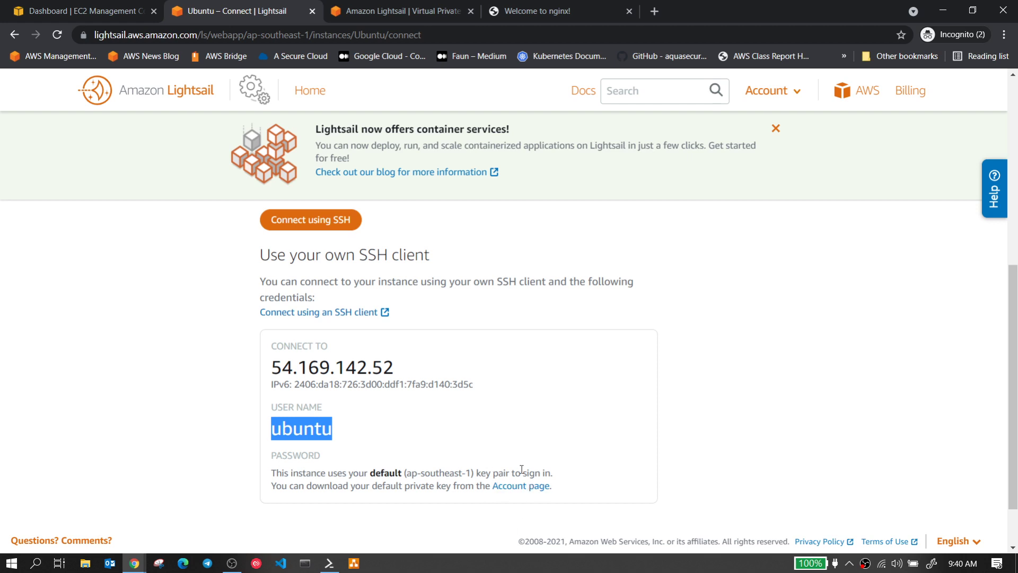
Step: Open the Lightsail account page in a separate browser tab while keeping the instance page in view
{"action": "left_click", "coordinate": [769, 91]}
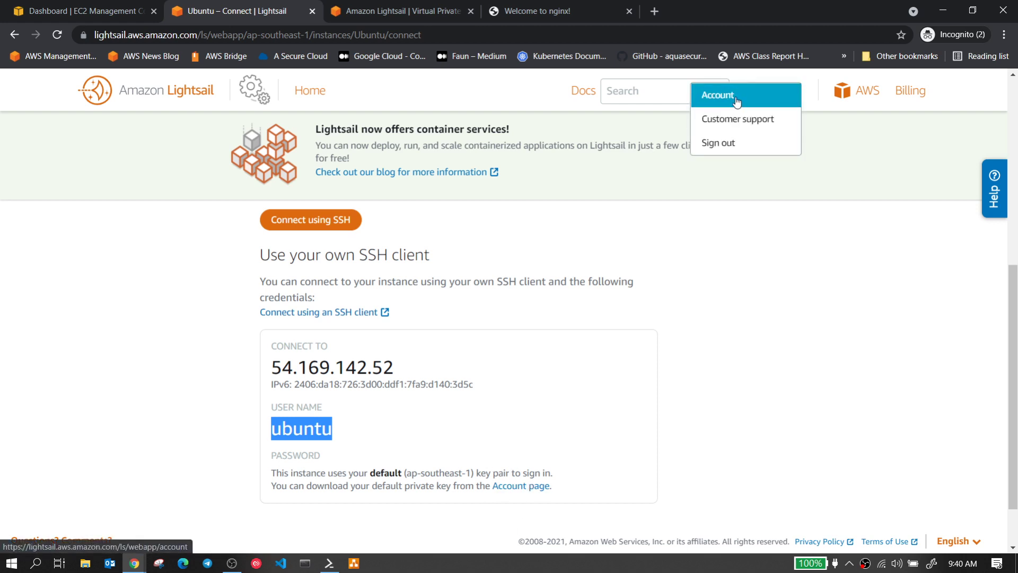
{"action": "right_click", "coordinate": [738, 102]}
{"action": "left_click", "coordinate": [742, 107]}
Step: View the Ubuntu instance's storage section, and examine the system disk and the additional attached disks area
{"action": "scroll", "coordinate": [532, 286], "scroll_direction": "up", "scroll_amount": 9}
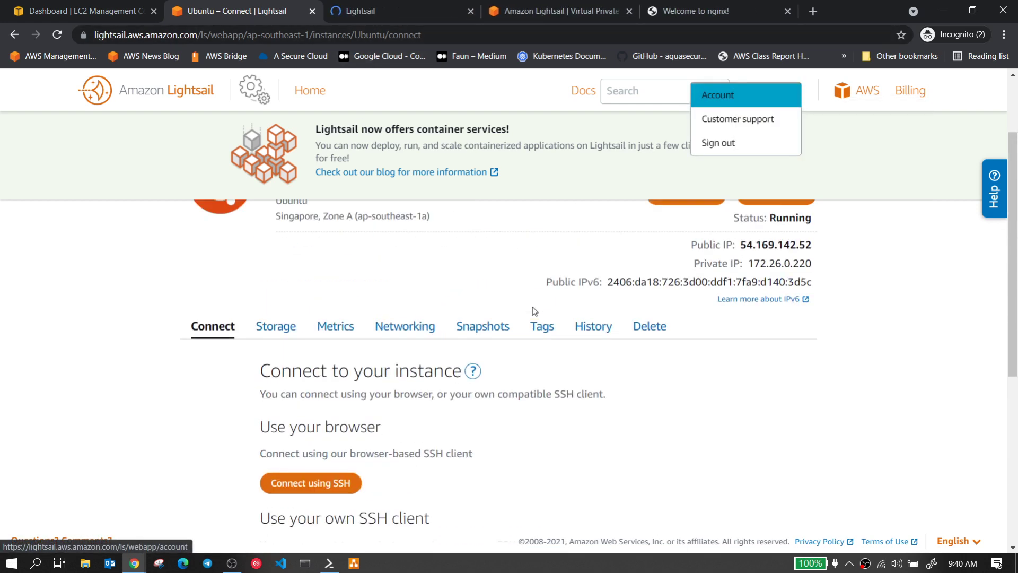
{"action": "left_click", "coordinate": [276, 432]}
{"action": "scroll", "coordinate": [389, 381], "scroll_direction": "down", "scroll_amount": 4}
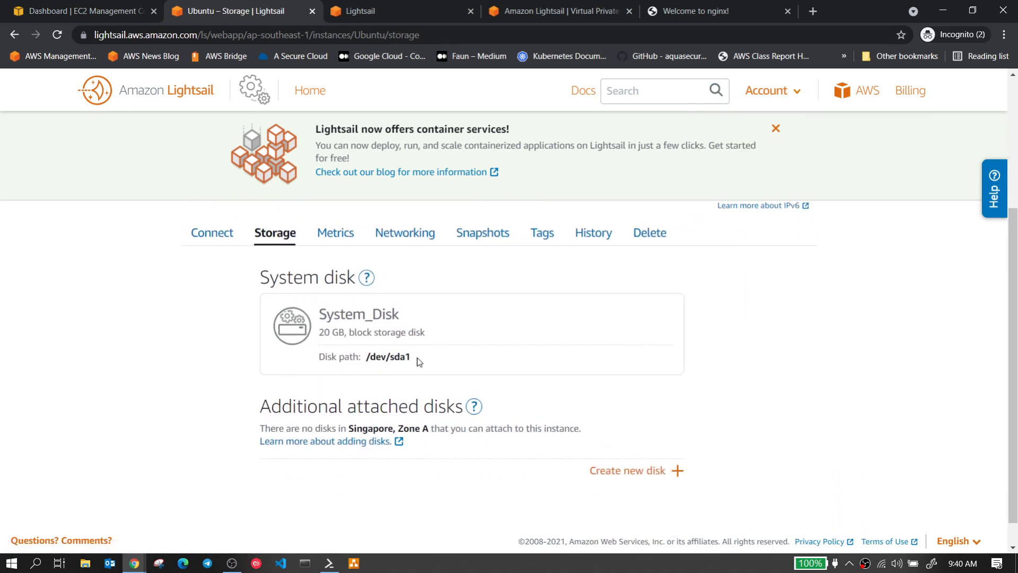
{"action": "scroll", "coordinate": [419, 362], "scroll_direction": "down", "scroll_amount": 1}
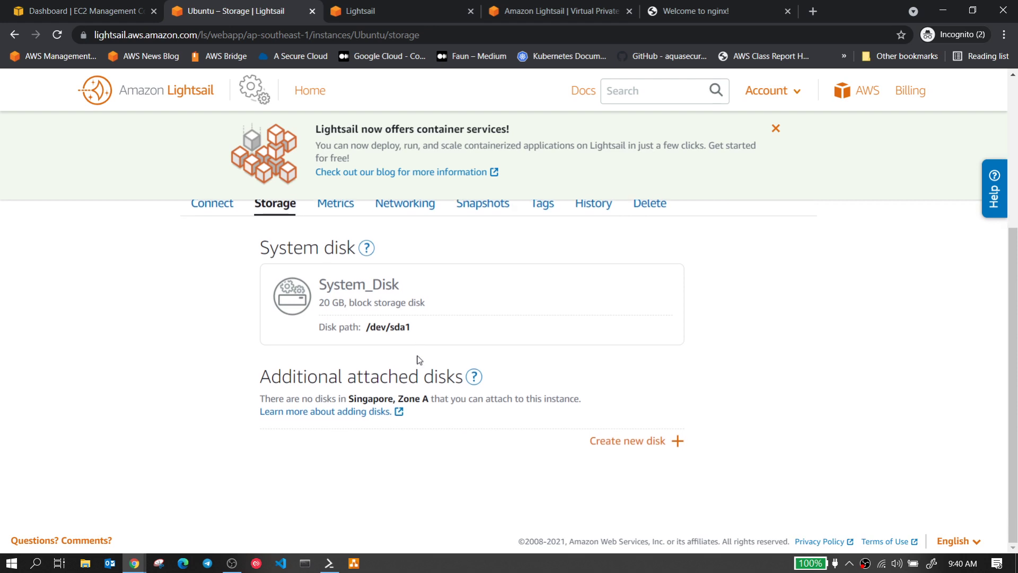
Step: Review the location, size, naming, tagging and cost options for creating an additional disk, and return to the instance page
{"action": "left_click", "coordinate": [633, 449]}
{"action": "scroll", "coordinate": [545, 427], "scroll_direction": "down", "scroll_amount": 6}
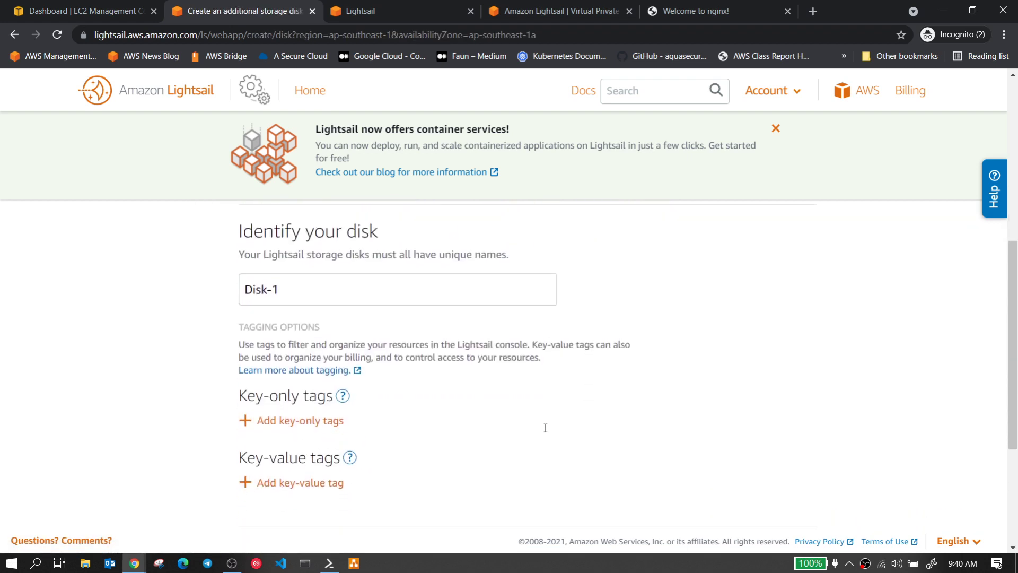
{"action": "scroll", "coordinate": [545, 428], "scroll_direction": "down", "scroll_amount": 2}
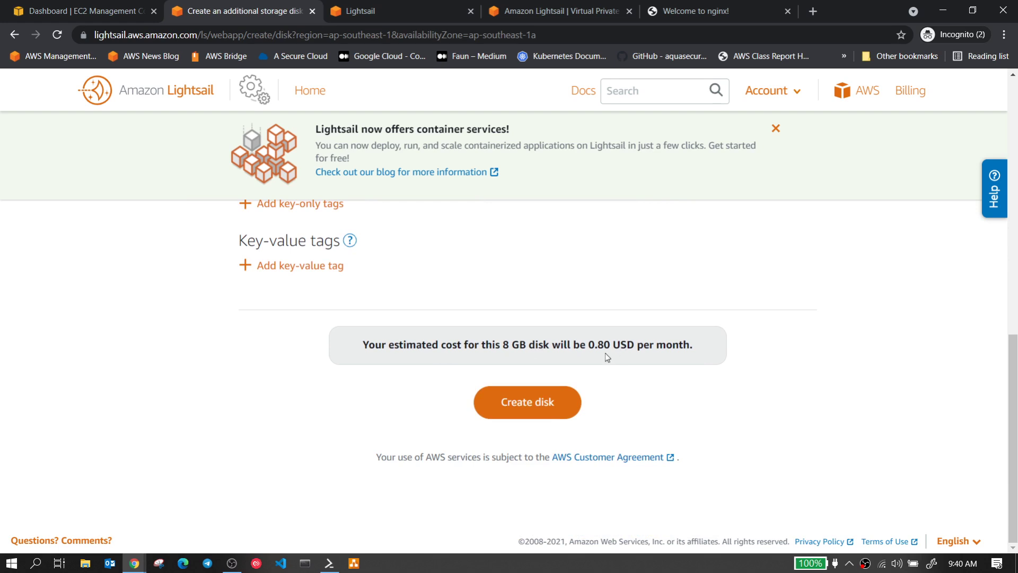
{"action": "scroll", "coordinate": [606, 352], "scroll_direction": "up", "scroll_amount": 8}
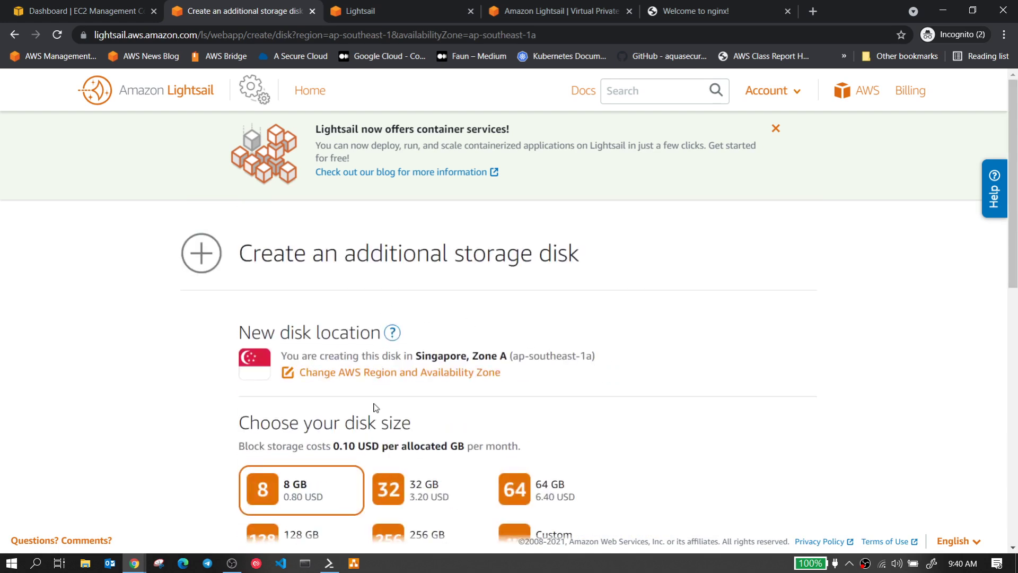
{"action": "left_click", "coordinate": [14, 35]}
Step: View the Ubuntu instance's metrics section, and examine the average CPU utilization and remaining CPU burst capacity graphs
{"action": "left_click", "coordinate": [342, 403]}
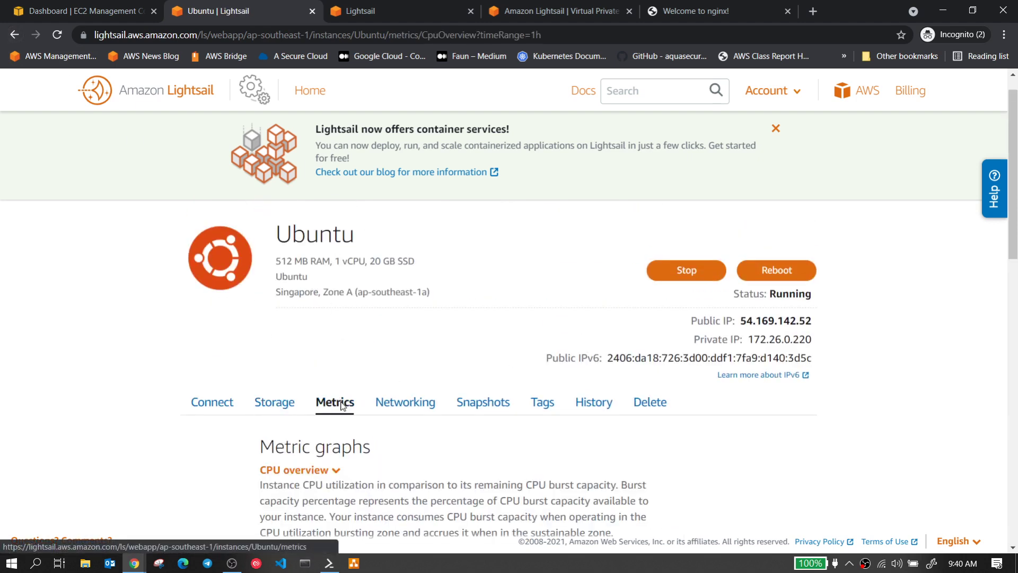
{"action": "scroll", "coordinate": [341, 380], "scroll_direction": "down", "scroll_amount": 6}
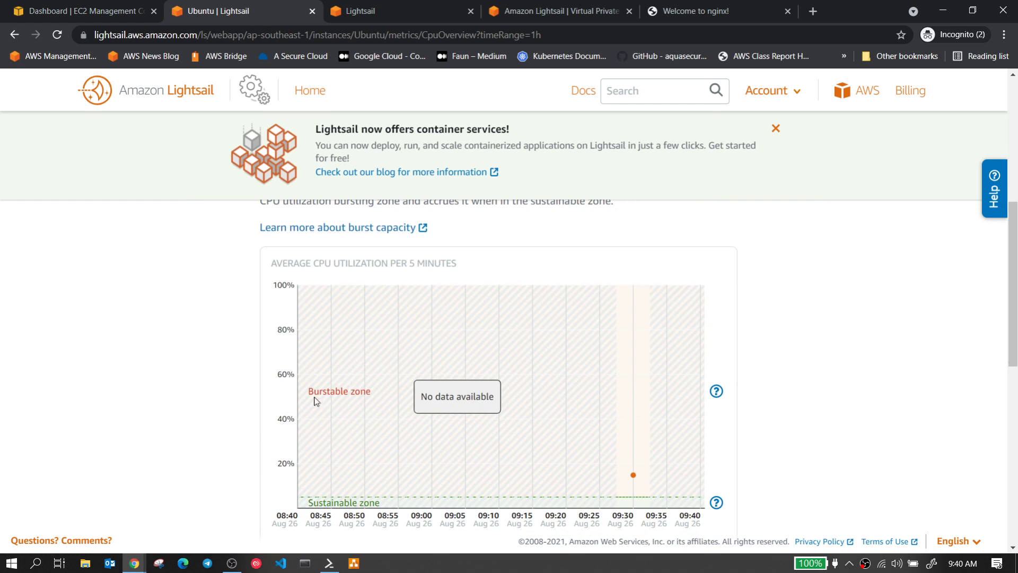
{"action": "scroll", "coordinate": [310, 403], "scroll_direction": "up", "scroll_amount": 1}
{"action": "scroll", "coordinate": [404, 387], "scroll_direction": "down", "scroll_amount": 3}
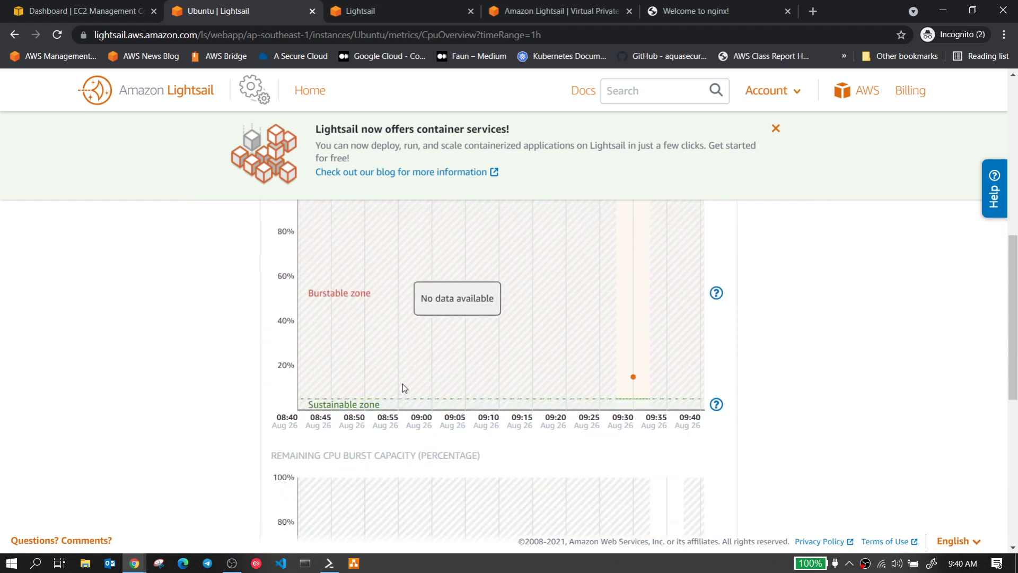
{"action": "mouse_move", "coordinate": [662, 368]}
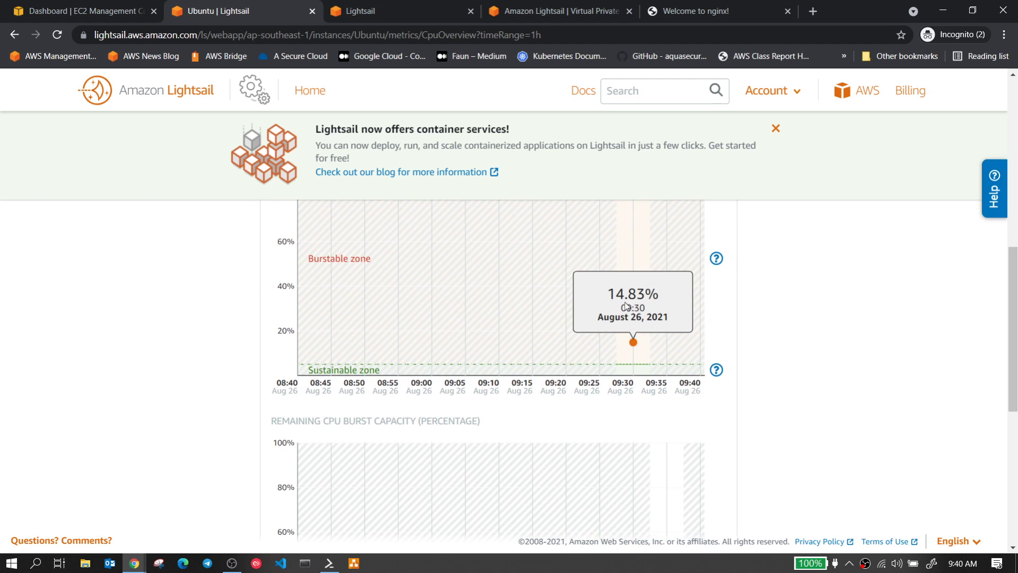
{"action": "scroll", "coordinate": [532, 337], "scroll_direction": "up", "scroll_amount": 2}
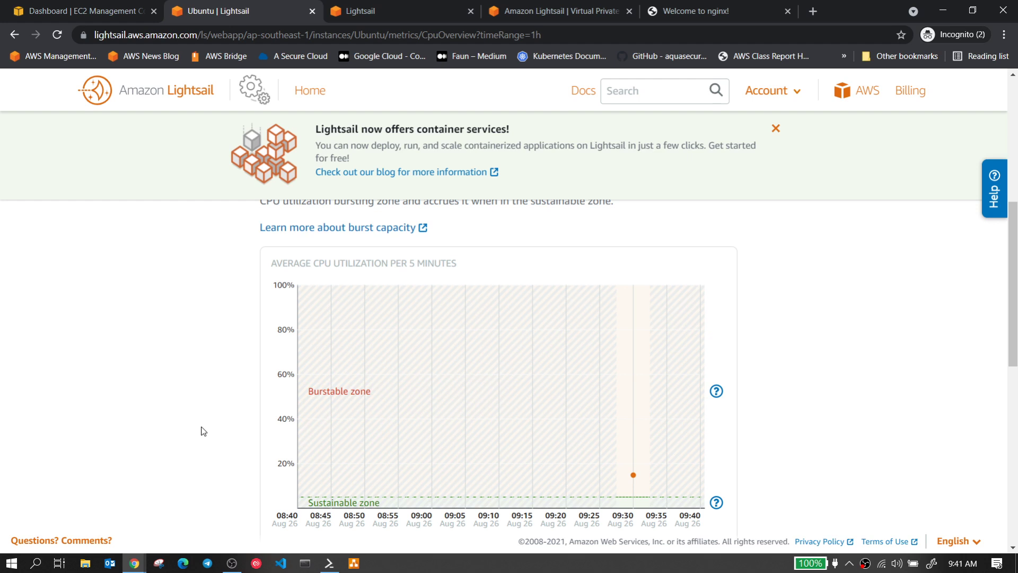
{"action": "scroll", "coordinate": [257, 404], "scroll_direction": "down", "scroll_amount": 4}
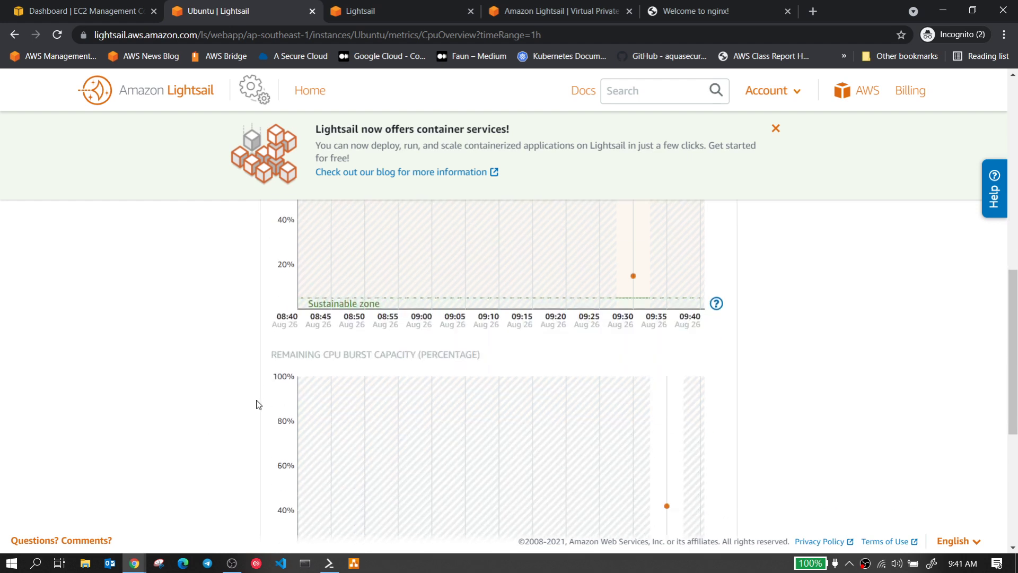
{"action": "scroll", "coordinate": [420, 382], "scroll_direction": "down", "scroll_amount": 3}
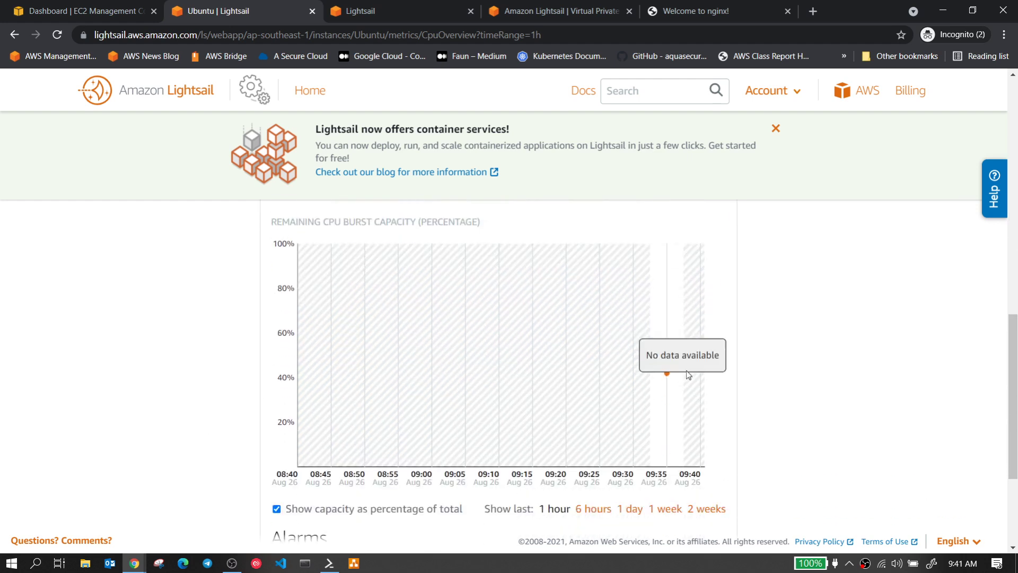
{"action": "scroll", "coordinate": [456, 339], "scroll_direction": "up", "scroll_amount": 1}
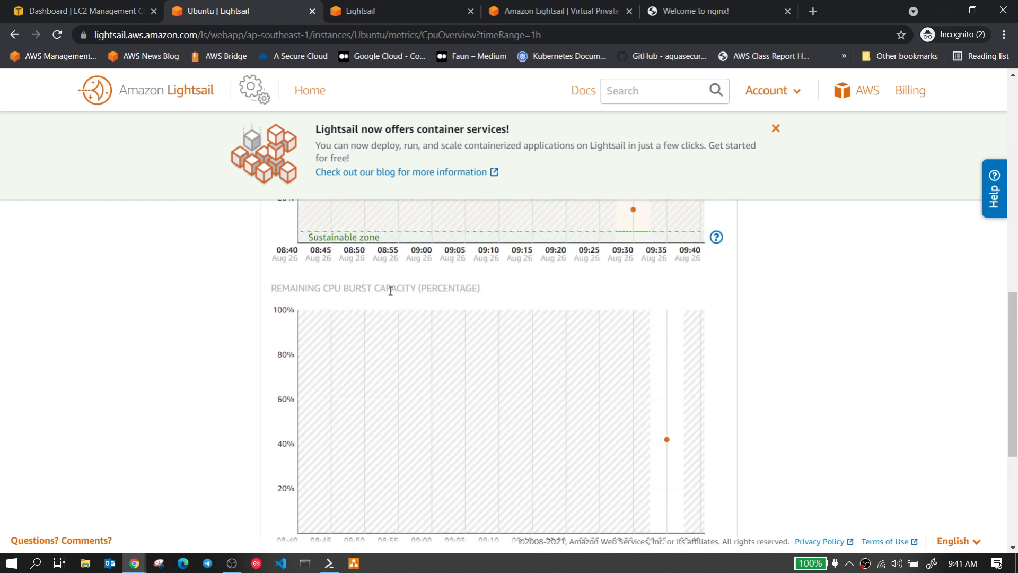
{"action": "scroll", "coordinate": [409, 329], "scroll_direction": "down", "scroll_amount": 4}
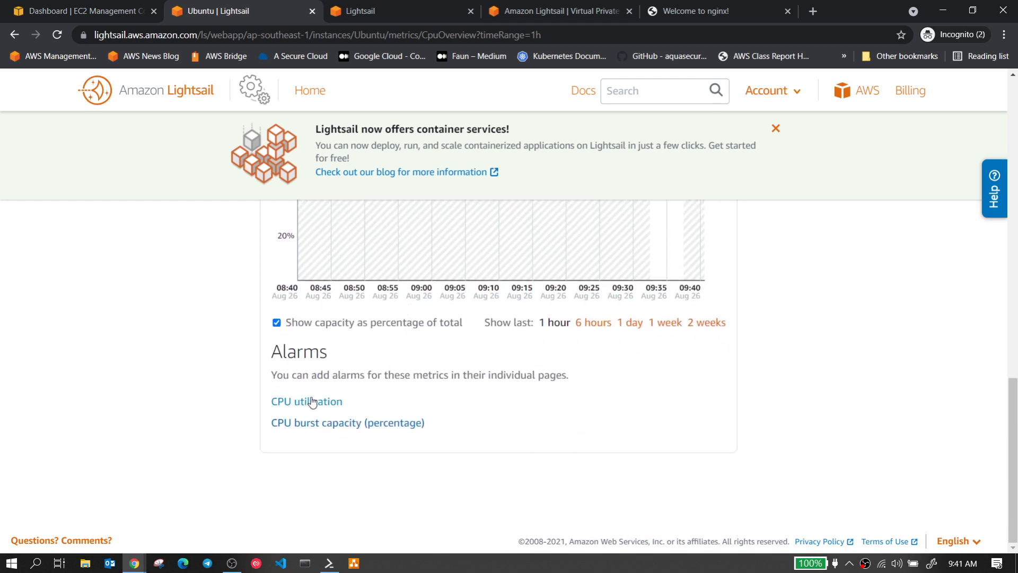
Step: Open the CPU utilization metric for alarms, start adding an alarm, and review its conditions and notification options
{"action": "left_click", "coordinate": [317, 405]}
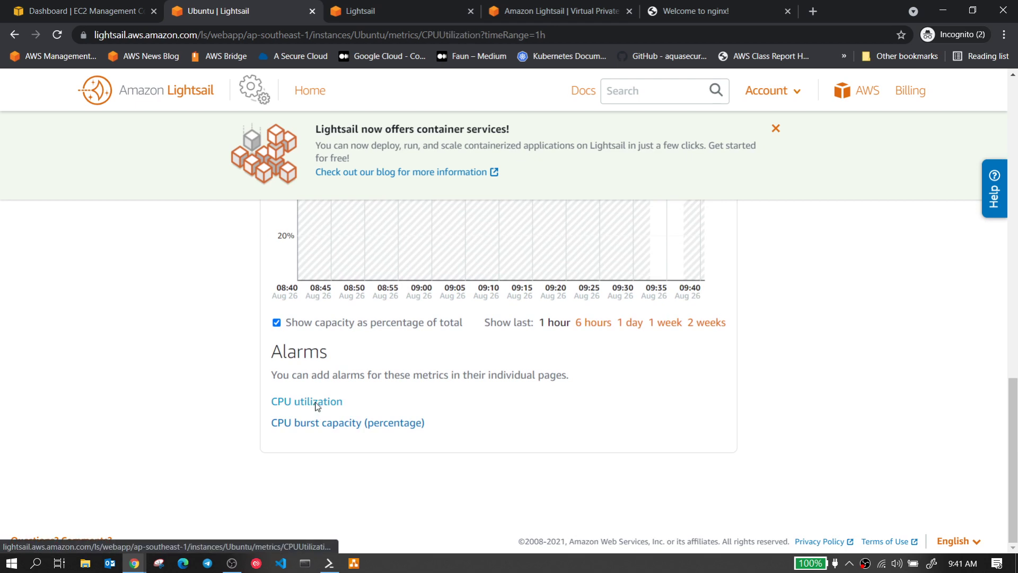
{"action": "left_click", "coordinate": [323, 430]}
{"action": "scroll", "coordinate": [457, 419], "scroll_direction": "down", "scroll_amount": 2}
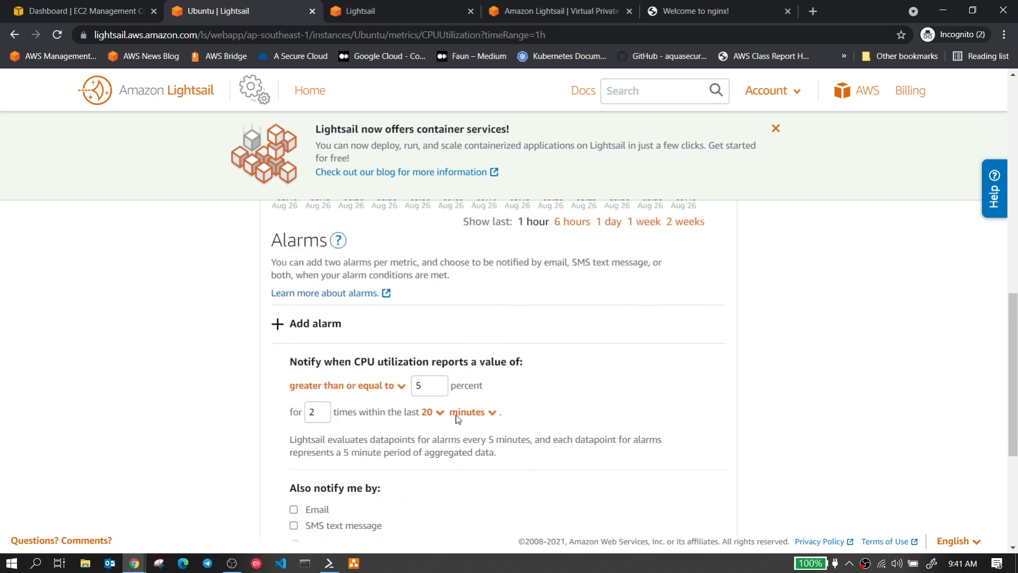
{"action": "scroll", "coordinate": [451, 372], "scroll_direction": "down", "scroll_amount": 3}
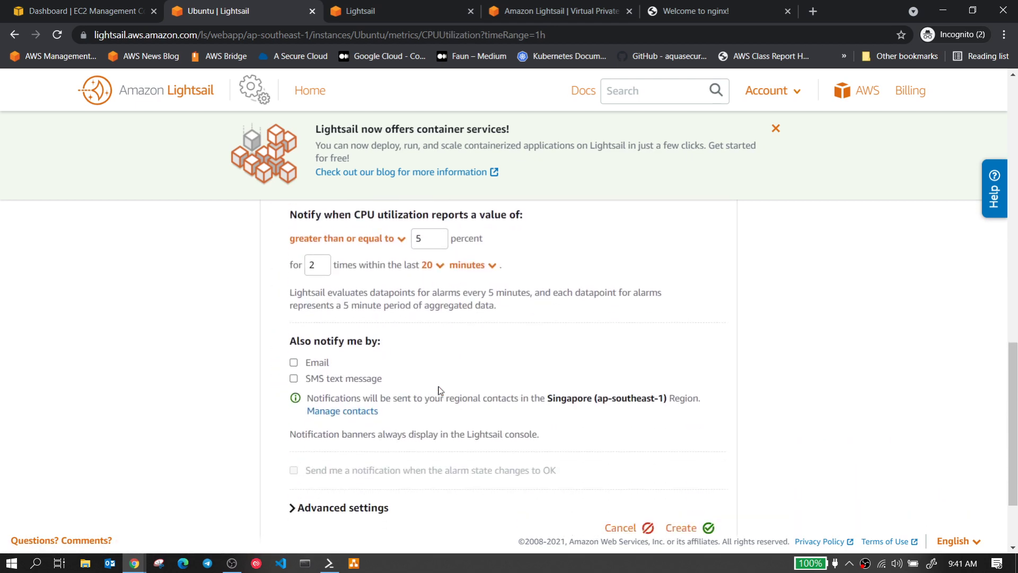
Step: Draft the CPU utilization alarm with a threshold of 50 percent, review its advanced missing-data options, and discard the alarm
{"action": "double_click", "coordinate": [423, 234]}
{"action": "type", "text": "50"}
{"action": "scroll", "coordinate": [296, 370], "scroll_direction": "down", "scroll_amount": 1}
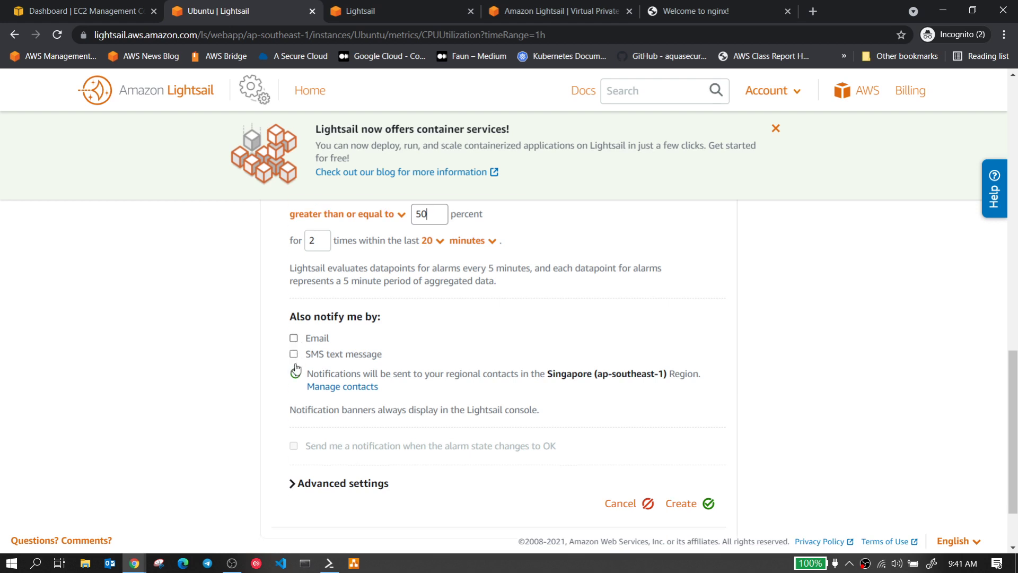
{"action": "scroll", "coordinate": [296, 369], "scroll_direction": "down", "scroll_amount": 1}
{"action": "left_click", "coordinate": [313, 398]}
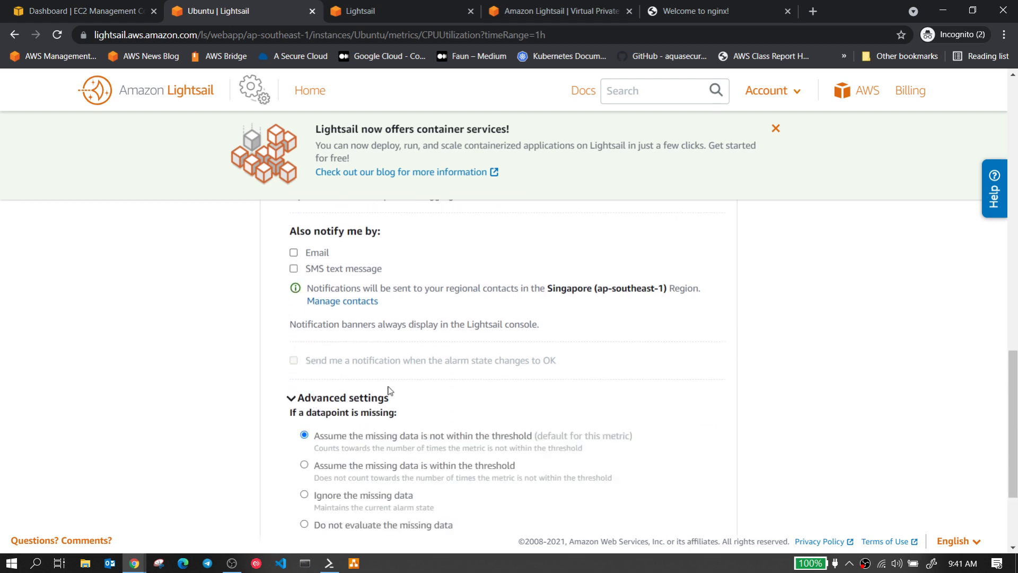
{"action": "scroll", "coordinate": [390, 391], "scroll_direction": "down", "scroll_amount": 3}
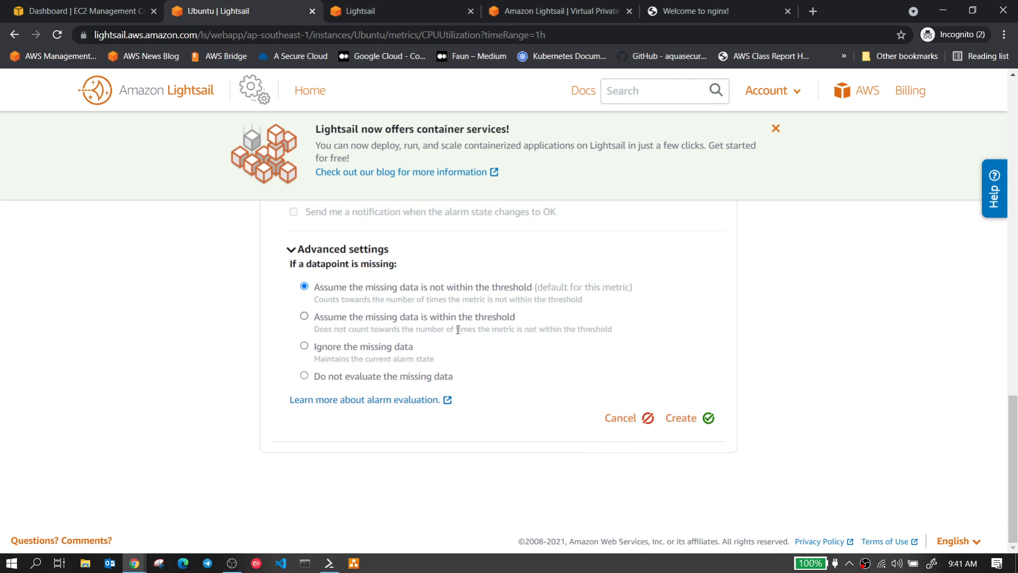
{"action": "left_click", "coordinate": [619, 419]}
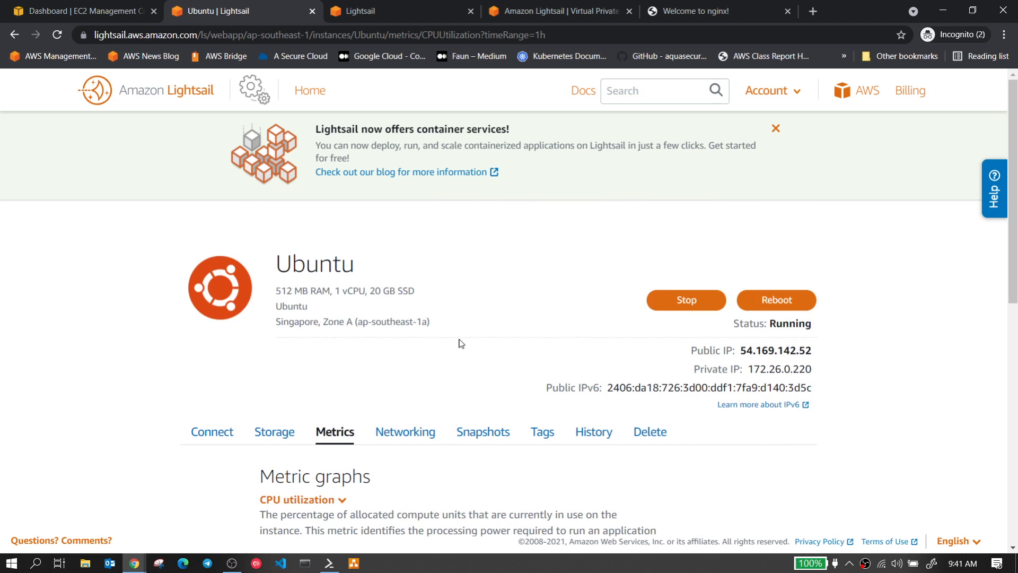
Step: Examine the instance's IPv4 addresses and firewall rules in its networking section, comparing them with the open nginx welcome page
{"action": "left_click", "coordinate": [406, 432]}
{"action": "scroll", "coordinate": [477, 350], "scroll_direction": "down", "scroll_amount": 5}
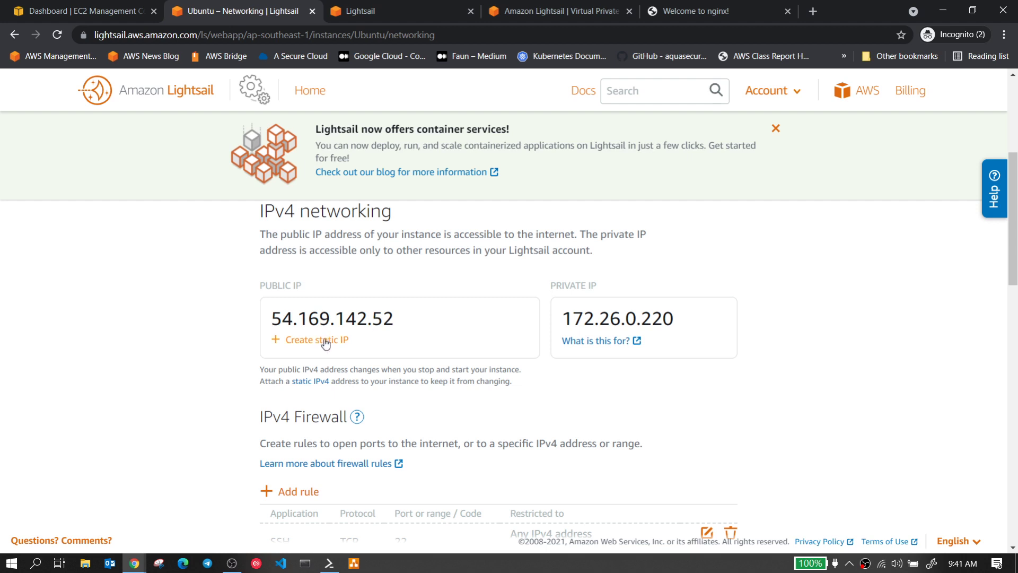
{"action": "scroll", "coordinate": [455, 324], "scroll_direction": "down", "scroll_amount": 2}
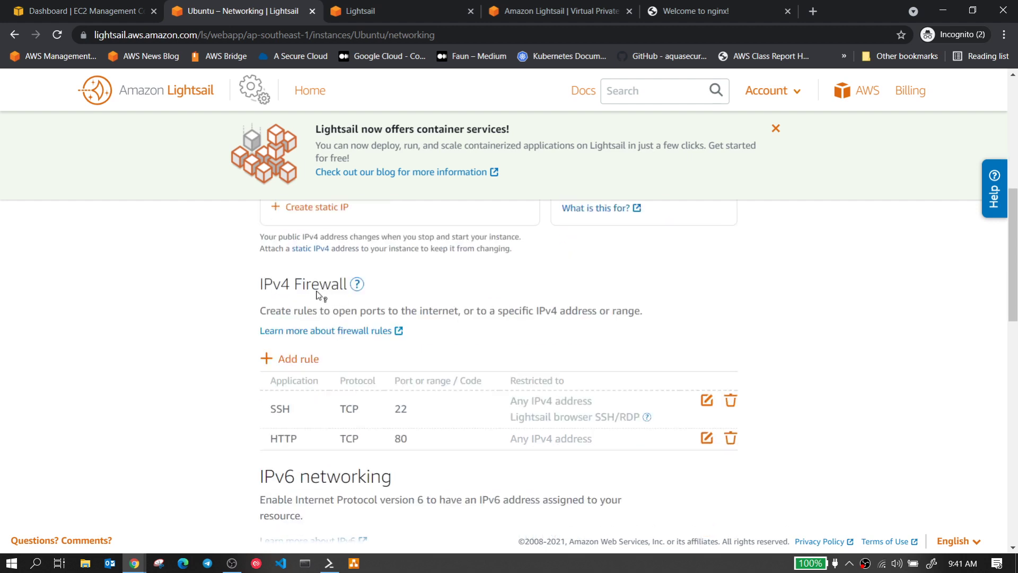
{"action": "scroll", "coordinate": [318, 295], "scroll_direction": "down", "scroll_amount": 1}
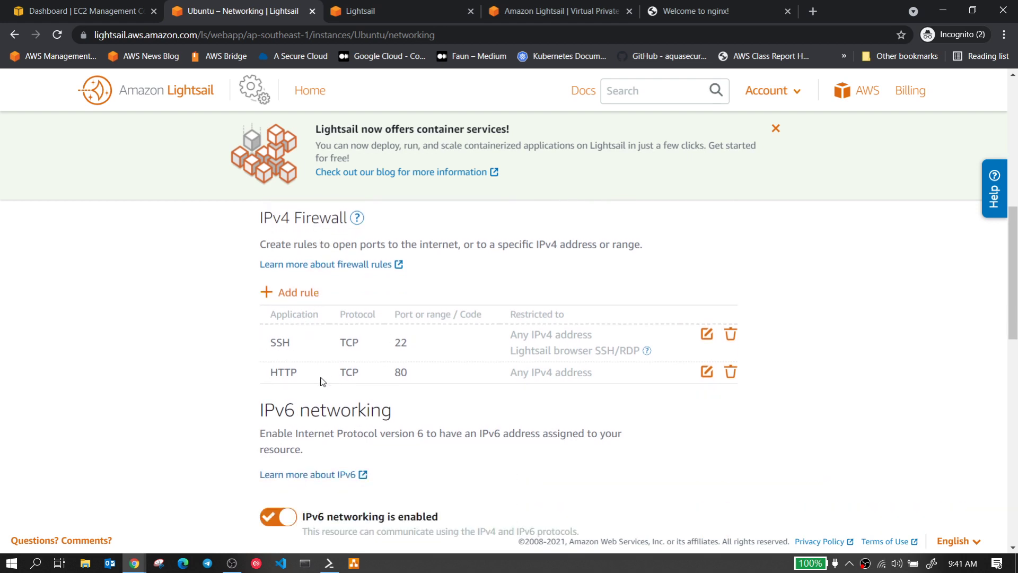
{"action": "left_click", "coordinate": [694, 10]}
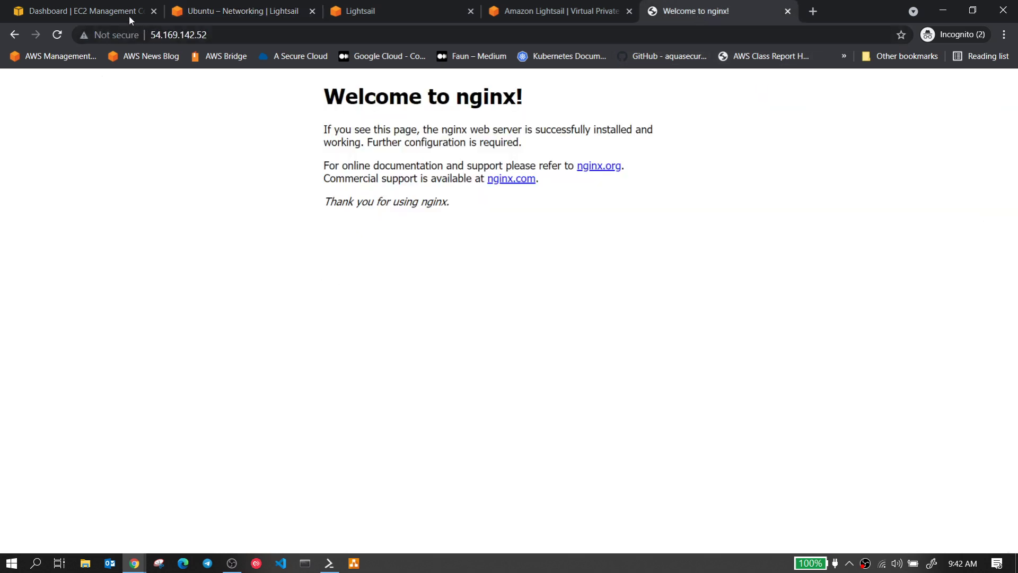
{"action": "left_click", "coordinate": [219, 9]}
{"action": "scroll", "coordinate": [499, 304], "scroll_direction": "down", "scroll_amount": 1}
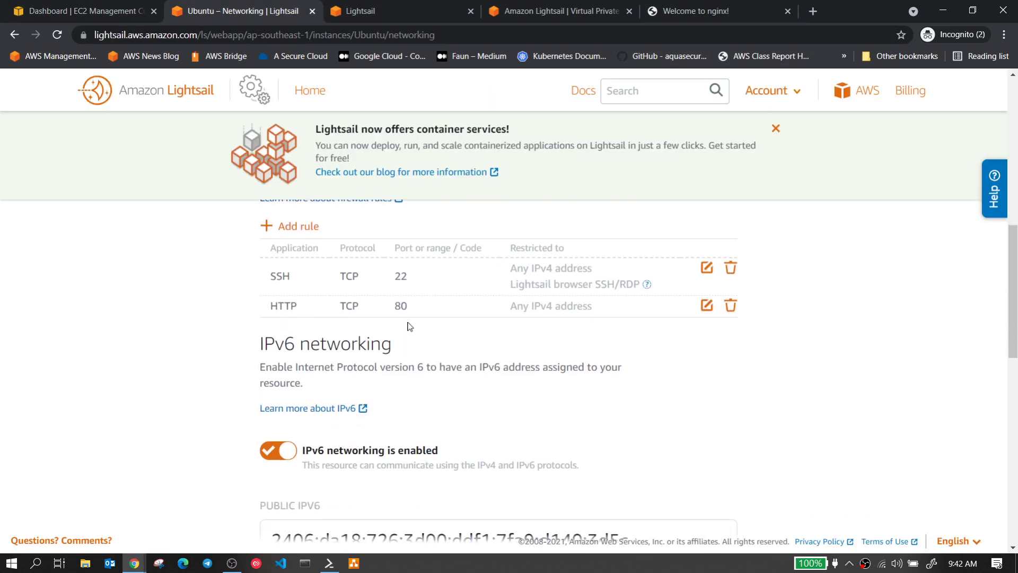
Step: Start a custom TCP IPv4 firewall rule, preview restricting it to a source IP address, and turn the restriction off again
{"action": "left_click", "coordinate": [307, 228]}
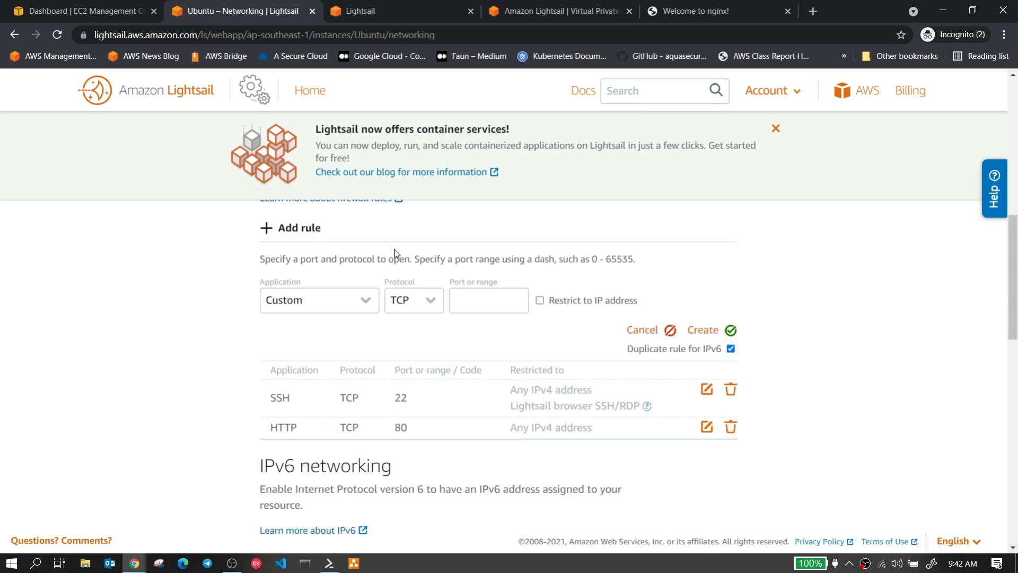
{"action": "left_click", "coordinate": [521, 300]}
{"action": "left_click", "coordinate": [539, 301]}
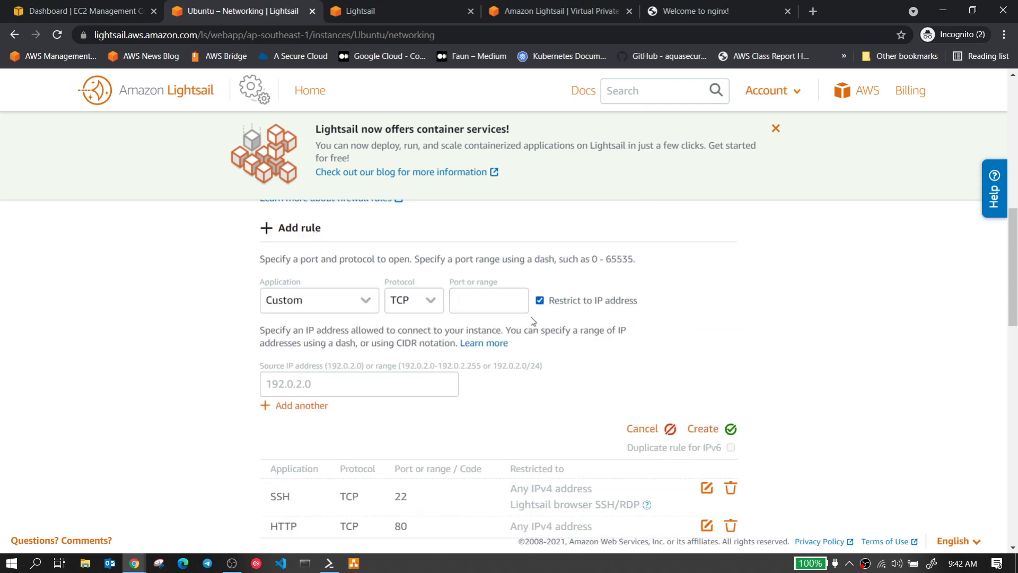
{"action": "left_click", "coordinate": [367, 389]}
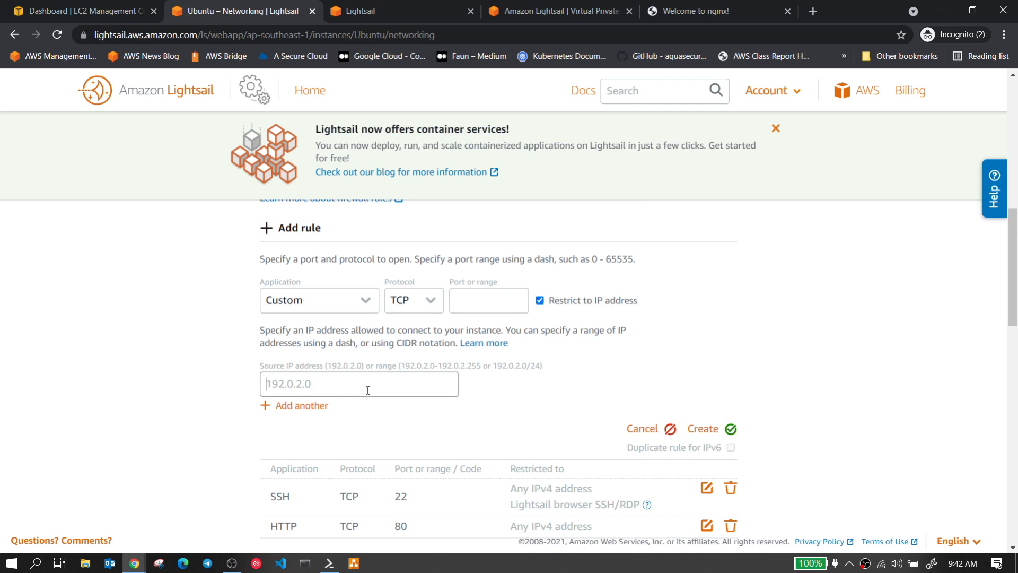
{"action": "left_click", "coordinate": [540, 300]}
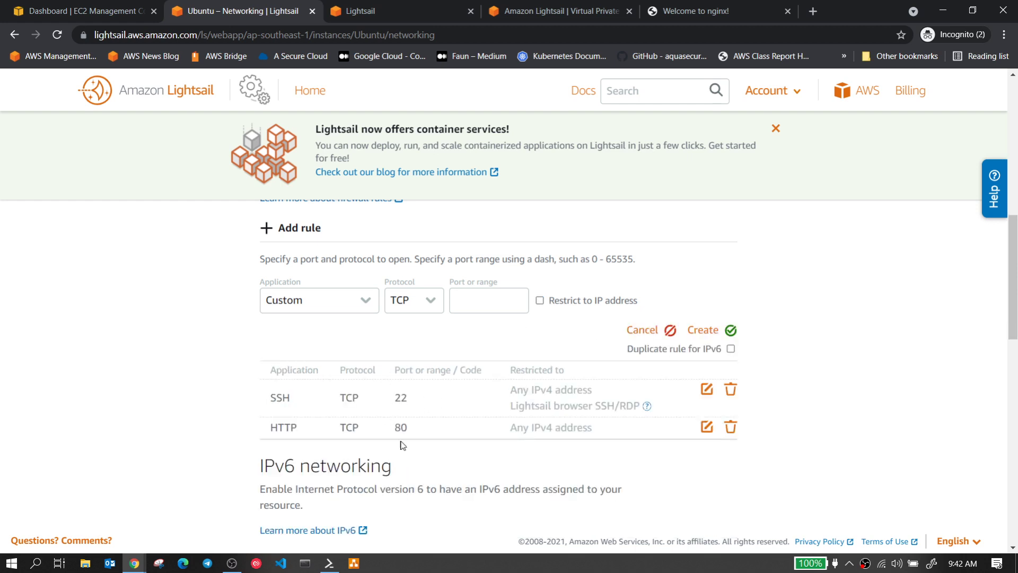
Step: Disable IPv6 networking for the Ubuntu instance, and view its load balancing and distribution areas
{"action": "scroll", "coordinate": [416, 429], "scroll_direction": "down", "scroll_amount": 4}
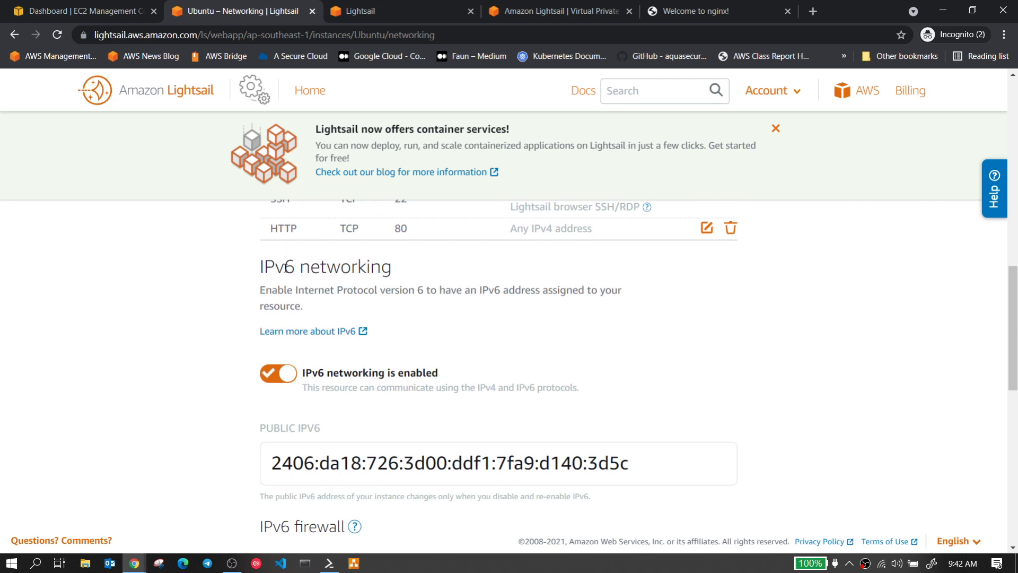
{"action": "left_click", "coordinate": [269, 376]}
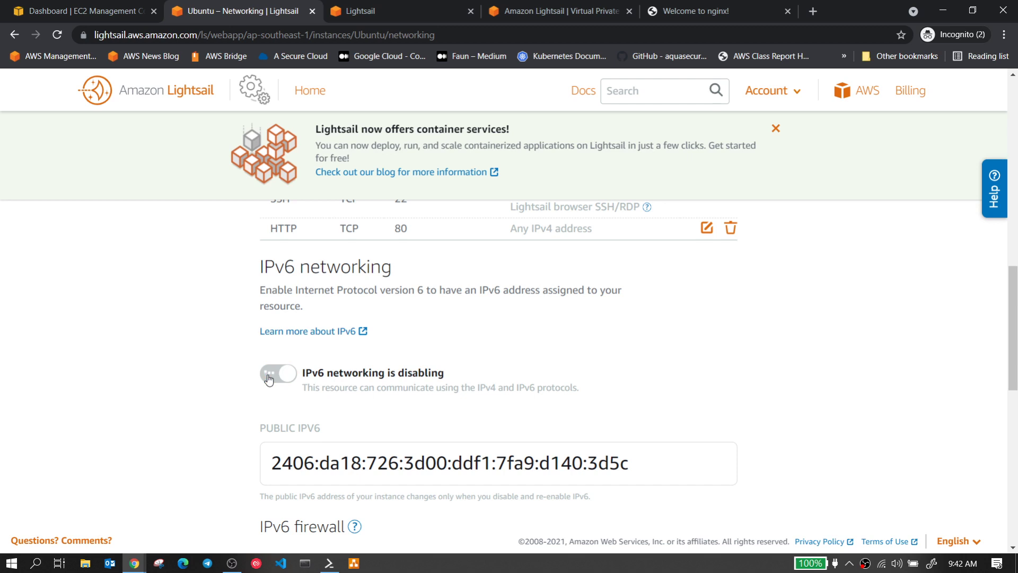
{"action": "scroll", "coordinate": [269, 378], "scroll_direction": "down", "scroll_amount": 3}
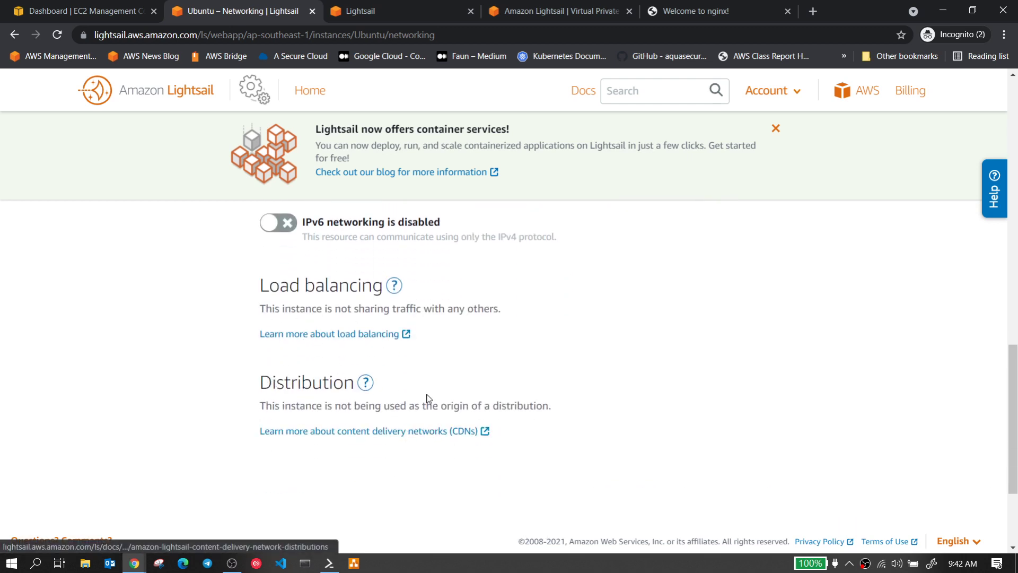
Step: Review the instance's manual and automatic snapshot options, including the terms for enabling automatic snapshots, and decline to enable them
{"action": "scroll", "coordinate": [428, 398], "scroll_direction": "up", "scroll_amount": 10}
{"action": "left_click", "coordinate": [483, 432]}
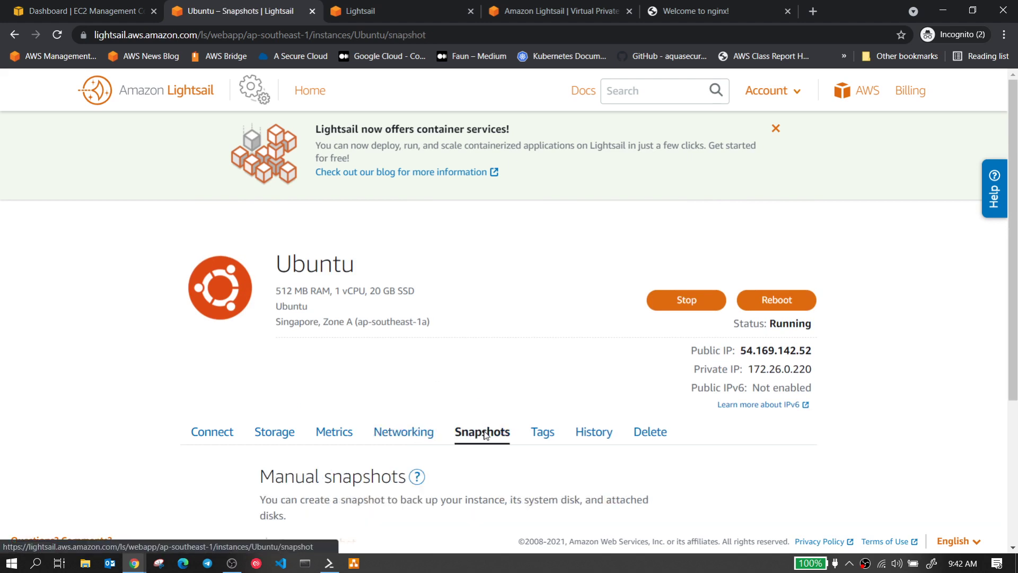
{"action": "scroll", "coordinate": [483, 433], "scroll_direction": "down", "scroll_amount": 4}
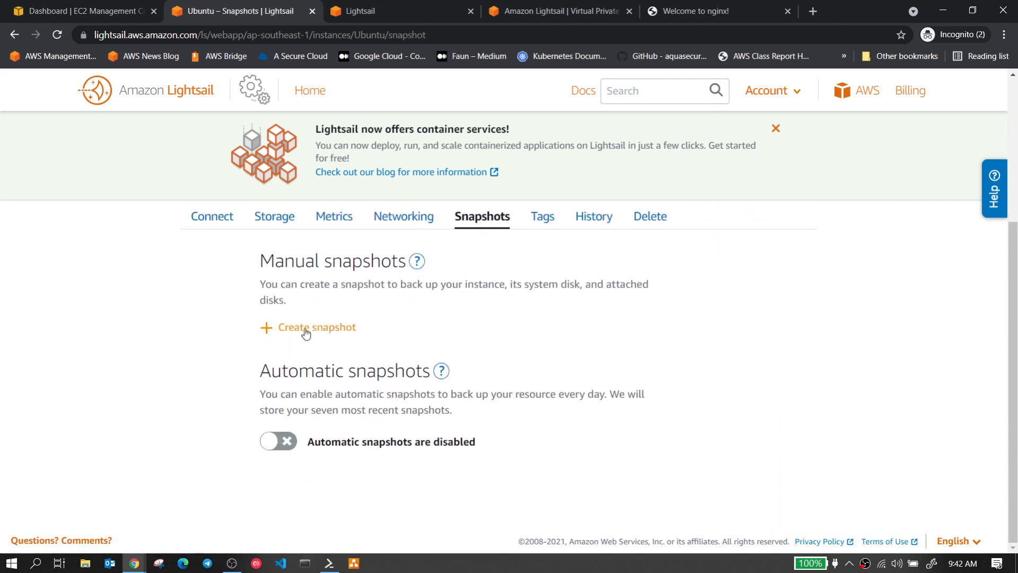
{"action": "left_click", "coordinate": [289, 451]}
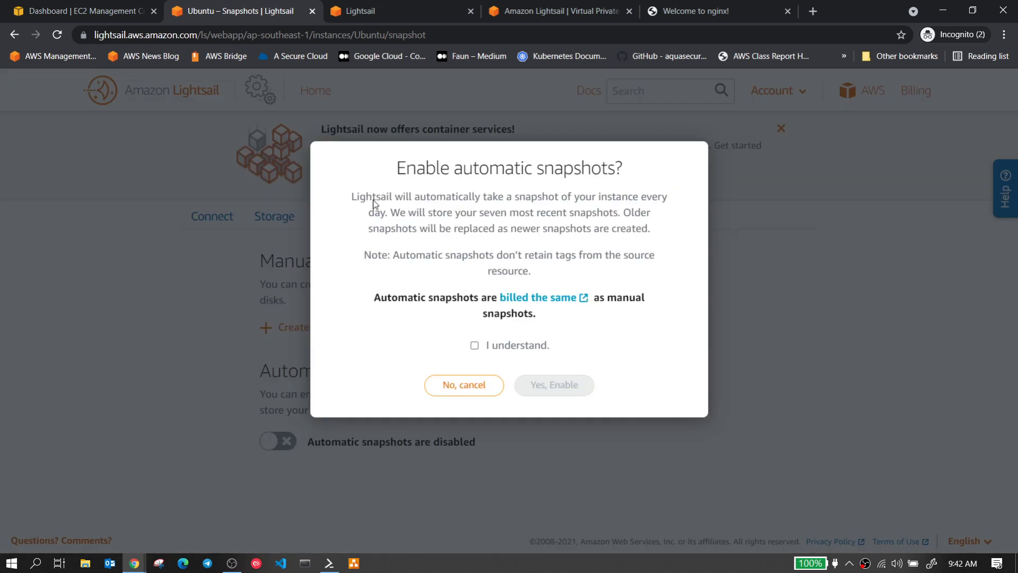
{"action": "left_click", "coordinate": [459, 387]}
Step: View the Ubuntu instance's tags section and examine its instance history
{"action": "scroll", "coordinate": [456, 371], "scroll_direction": "up", "scroll_amount": 3}
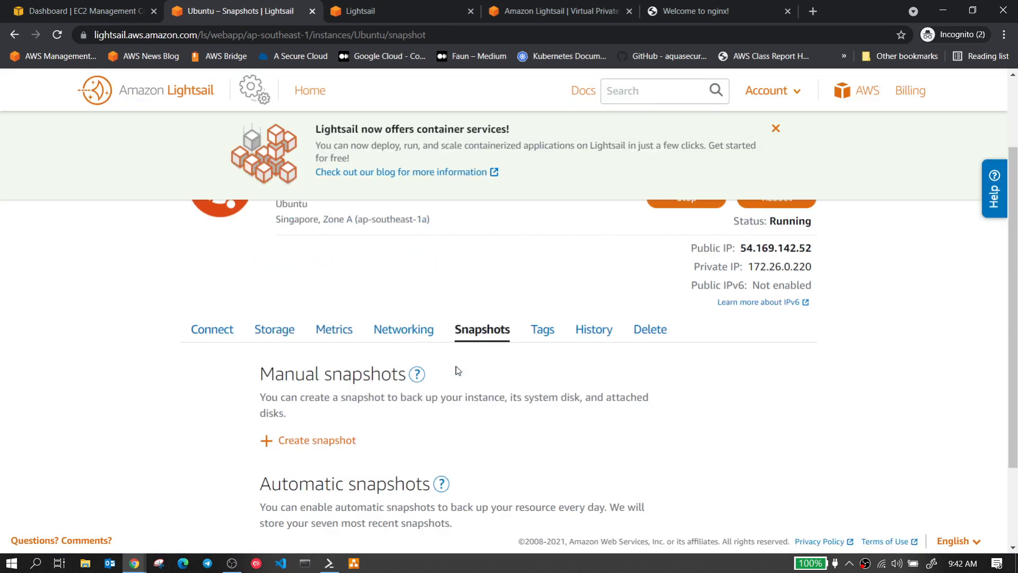
{"action": "left_click", "coordinate": [538, 354]}
{"action": "left_click", "coordinate": [592, 350]}
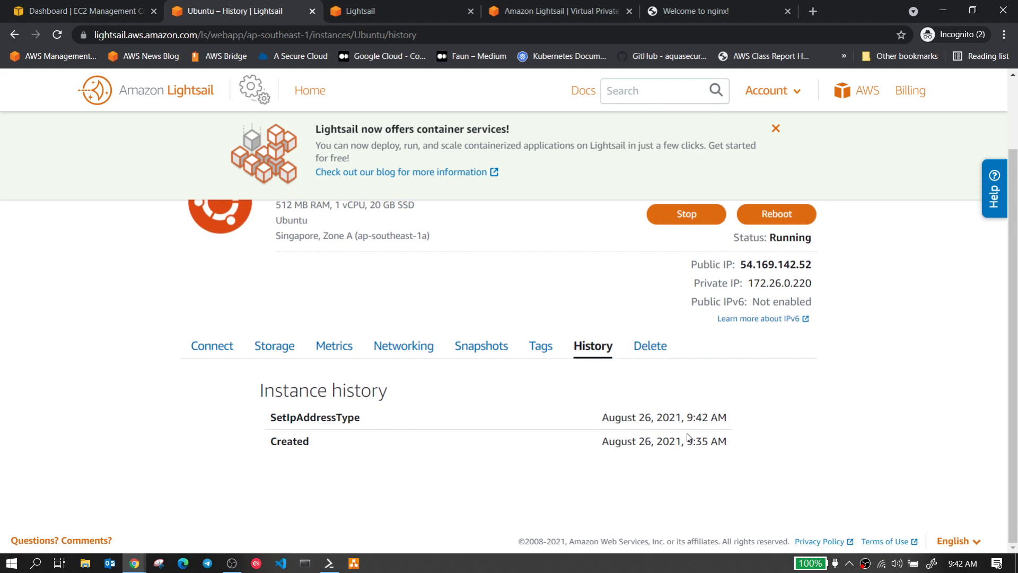
Step: View the Ubuntu instance's deletion section and examine the option for permanently deleting it
{"action": "left_click", "coordinate": [639, 347]}
{"action": "scroll", "coordinate": [530, 387], "scroll_direction": "down", "scroll_amount": 1}
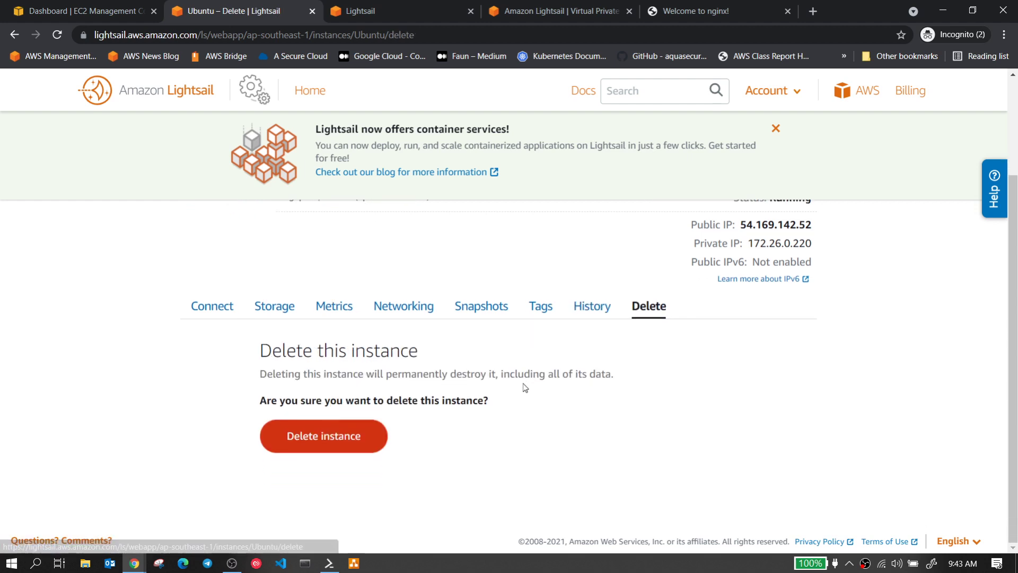
{"action": "left_click", "coordinate": [357, 432]}
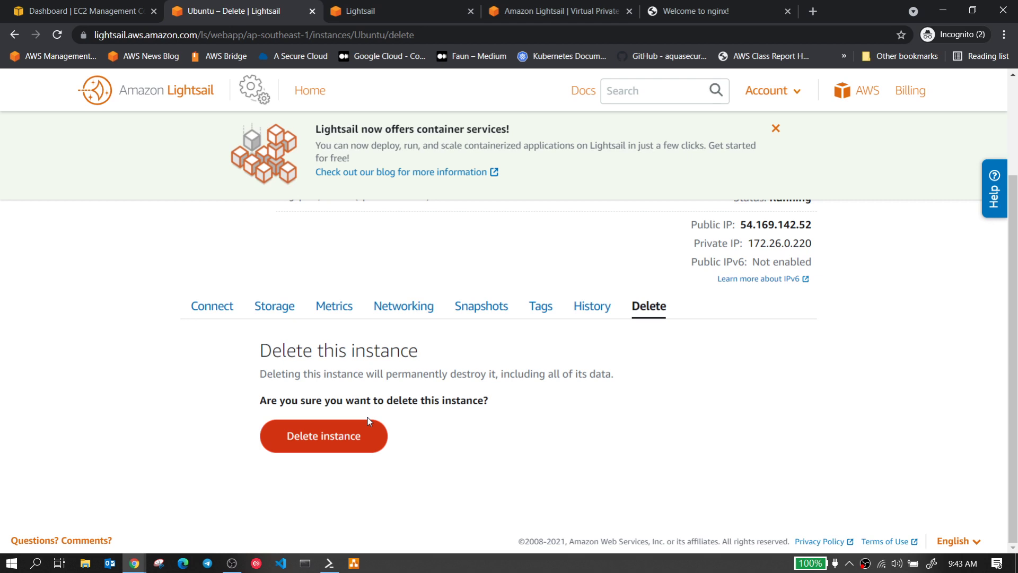
Step: View the Lightsail account's profile and contacts page, and examine its SSH key management options for the Singapore region
{"action": "scroll", "coordinate": [573, 425], "scroll_direction": "up", "scroll_amount": 3}
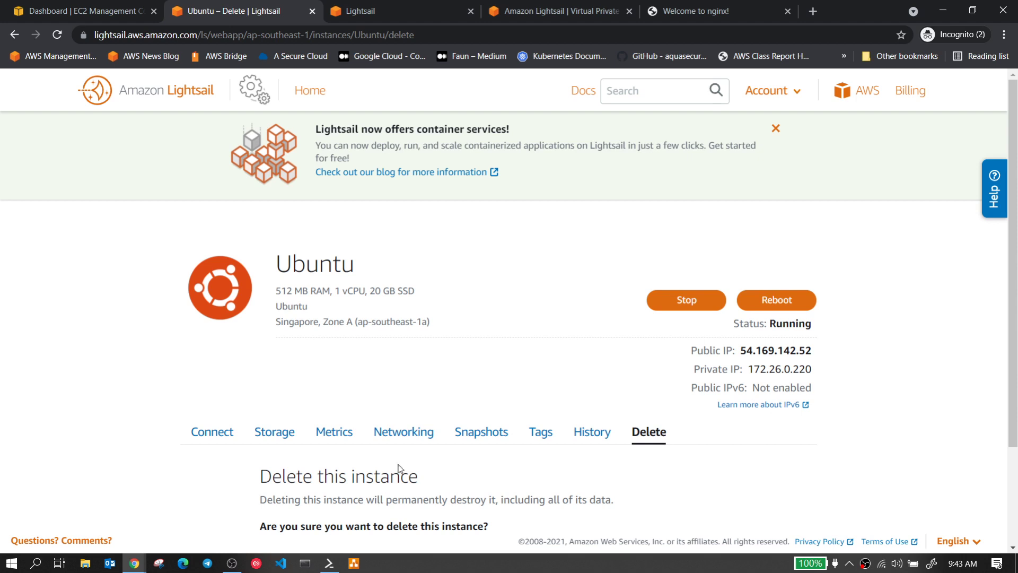
{"action": "left_click", "coordinate": [770, 96]}
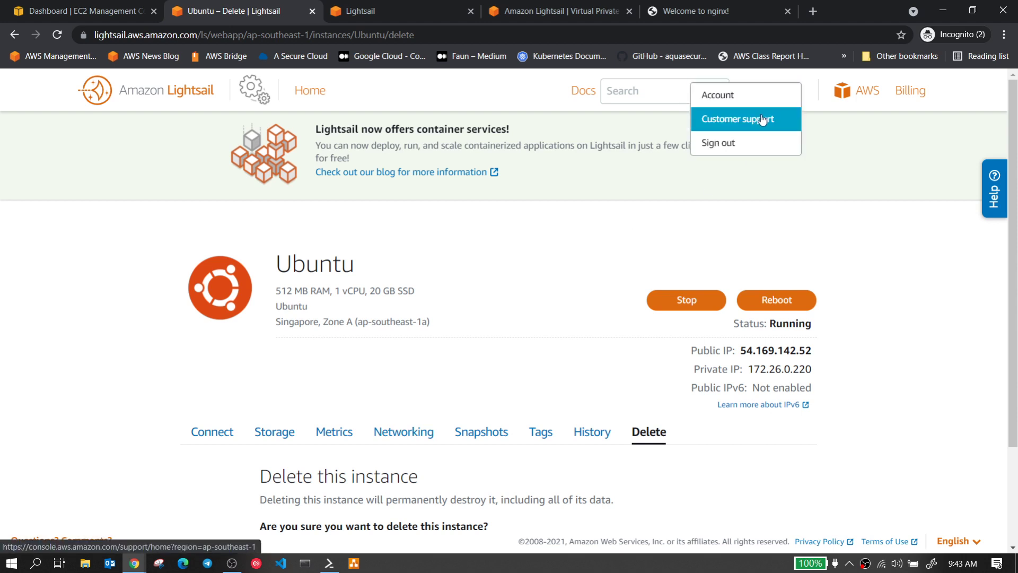
{"action": "left_click", "coordinate": [744, 101]}
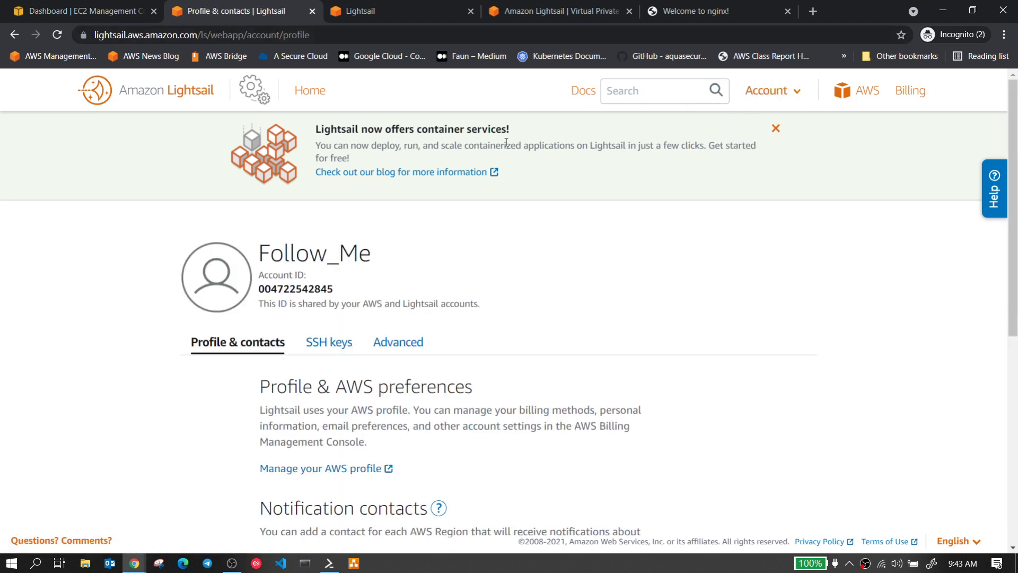
{"action": "scroll", "coordinate": [499, 156], "scroll_direction": "down", "scroll_amount": 2}
{"action": "left_click", "coordinate": [333, 212]}
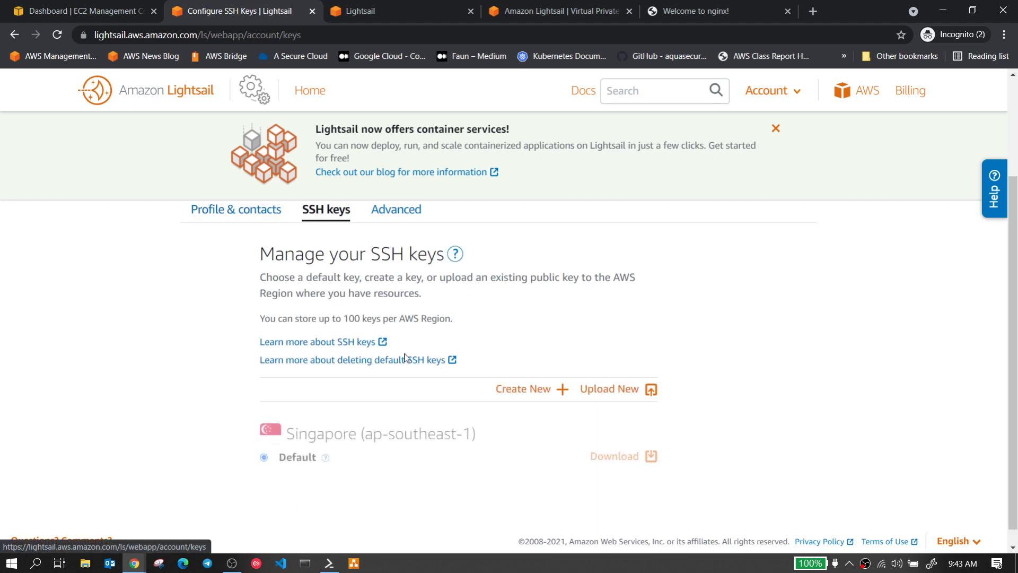
{"action": "scroll", "coordinate": [357, 430], "scroll_direction": "down", "scroll_amount": 1}
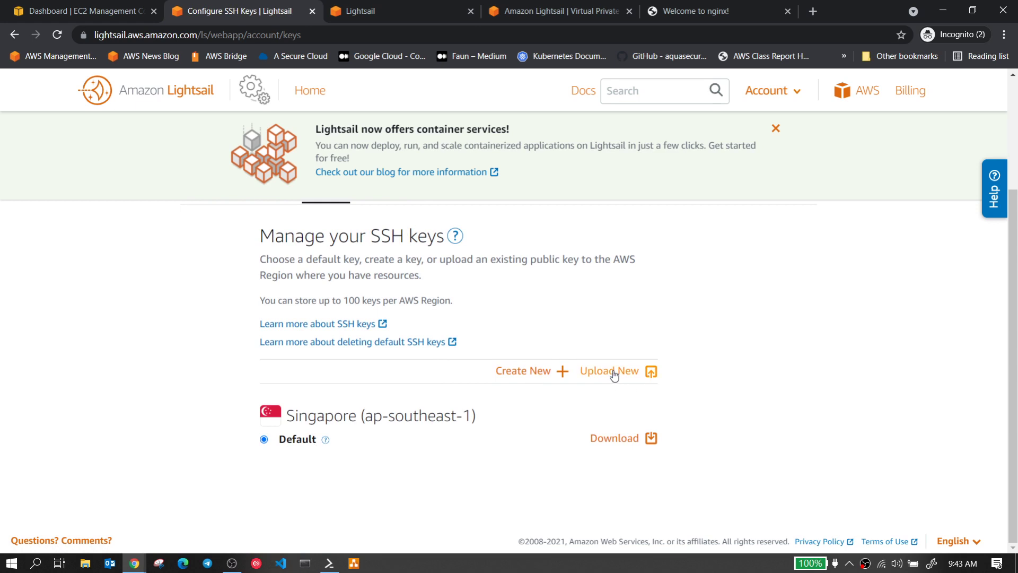
{"action": "scroll", "coordinate": [614, 373], "scroll_direction": "up", "scroll_amount": 3}
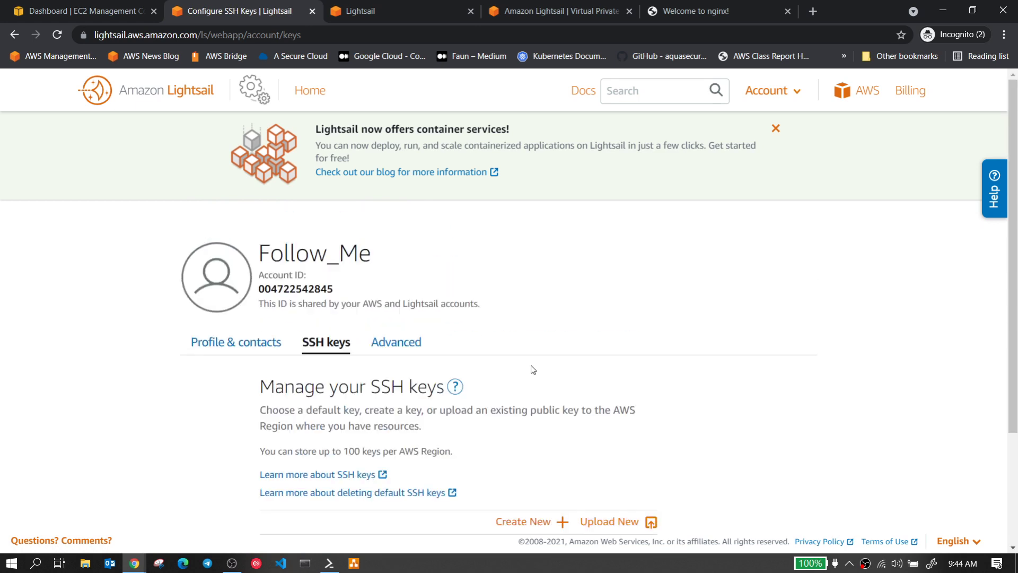
Step: Enable VPC peering for Singapore (ap-southeast-1) in the Lightsail account's advanced settings
{"action": "left_click", "coordinate": [381, 345]}
{"action": "scroll", "coordinate": [508, 341], "scroll_direction": "down", "scroll_amount": 5}
{"action": "scroll", "coordinate": [505, 341], "scroll_direction": "down", "scroll_amount": 2}
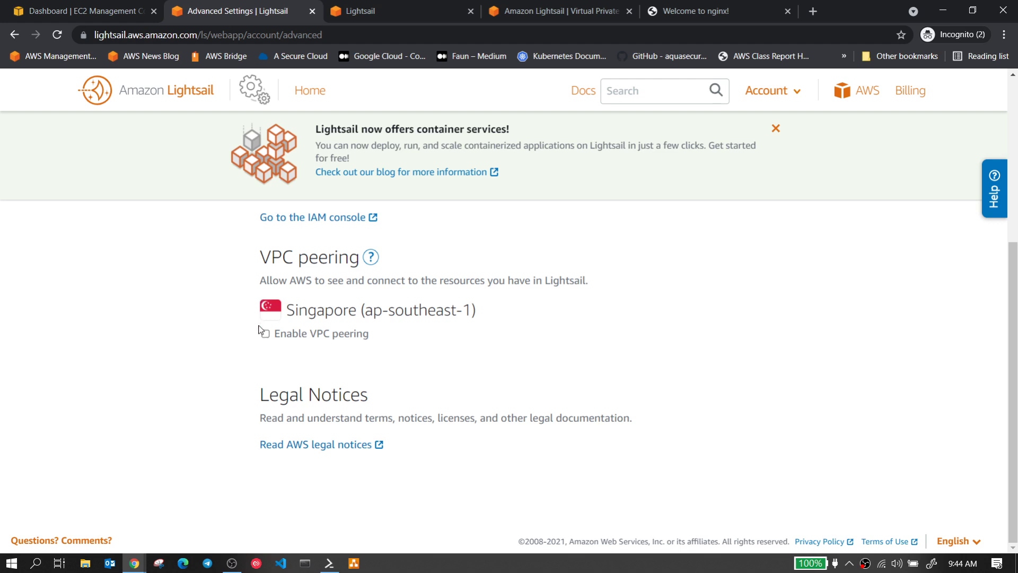
{"action": "left_click", "coordinate": [266, 334]}
Step: Search the AWS console for vpc, open the VPC service in a separate browser tab, and view its peering connections
{"action": "left_click", "coordinate": [36, 10]}
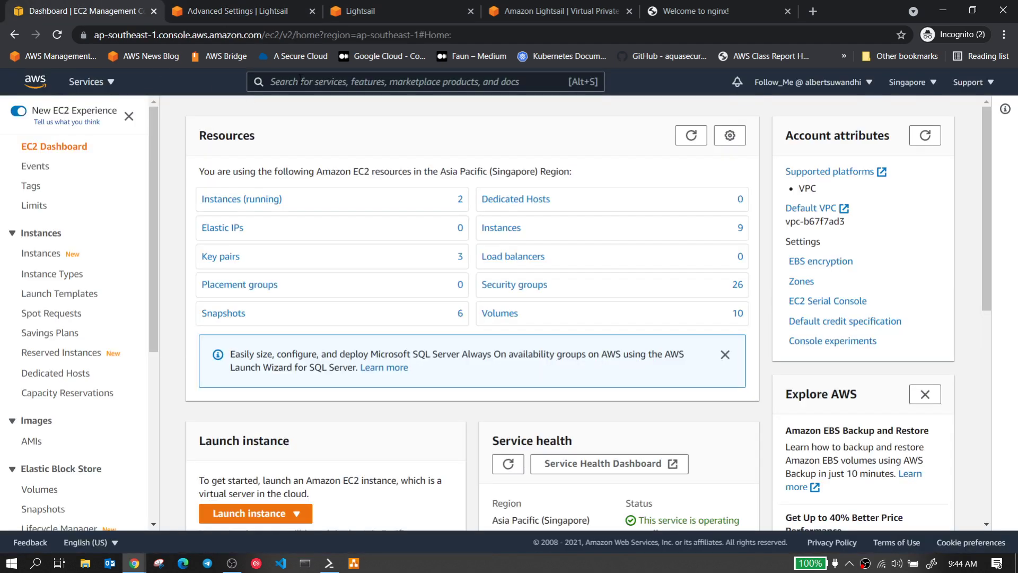
{"action": "key", "text": "alt+s"}
{"action": "type", "text": "vpc"}
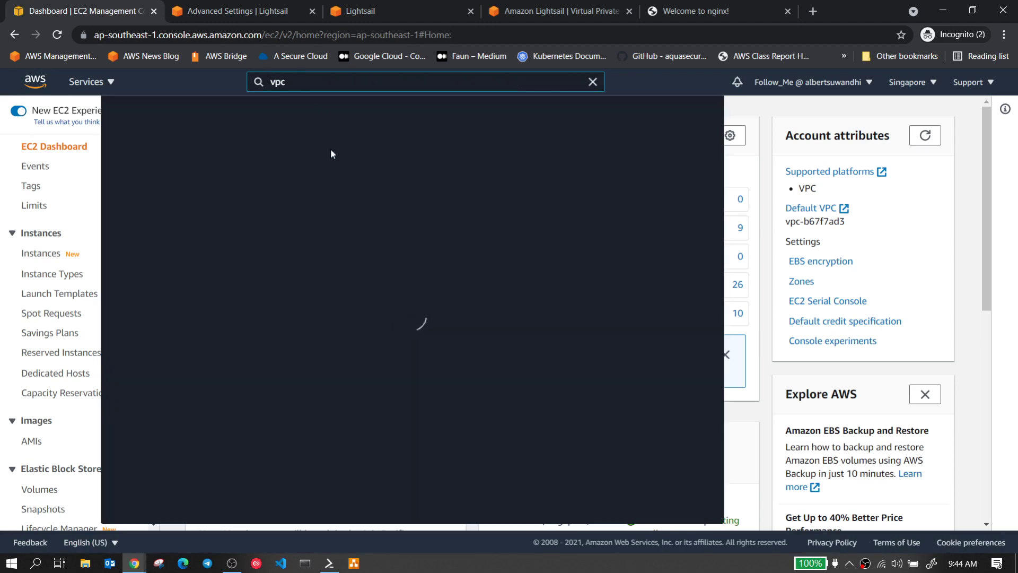
{"action": "right_click", "coordinate": [315, 185]}
{"action": "left_click", "coordinate": [364, 196]}
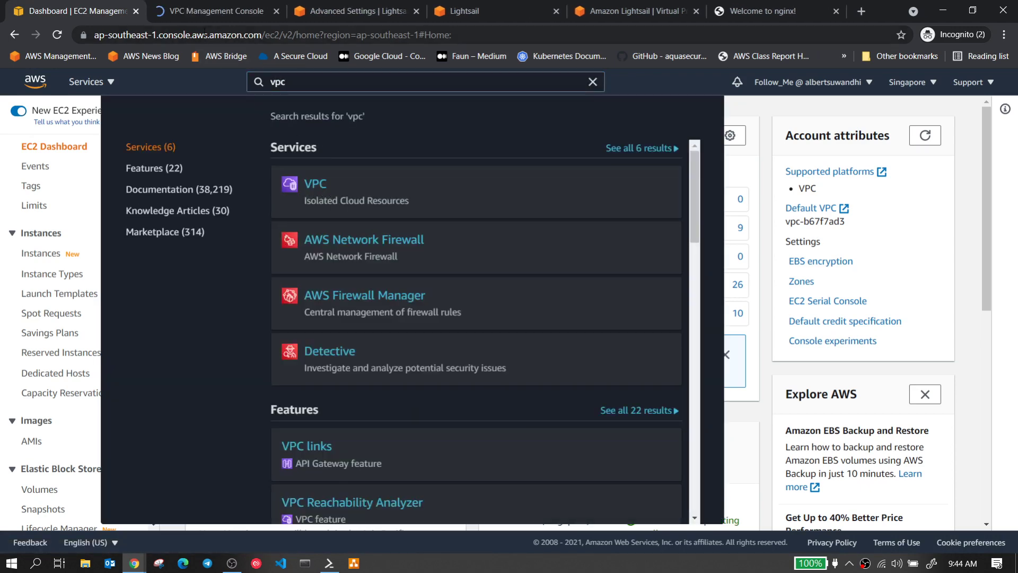
{"action": "left_click", "coordinate": [203, 18]}
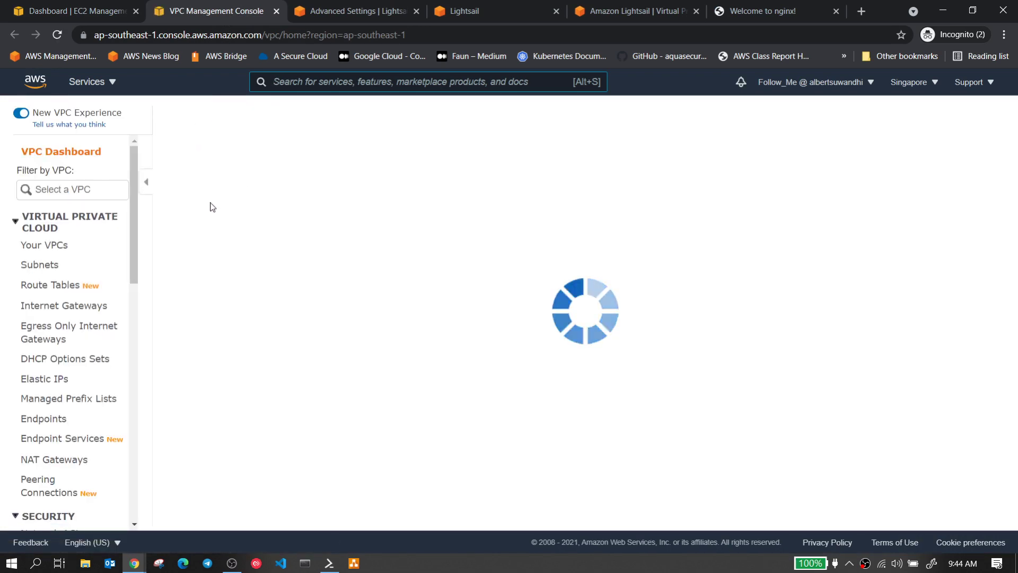
{"action": "left_click", "coordinate": [42, 491]}
Step: Review the email and SMS notification contact options in the Lightsail profile, close that page, and return to the advanced settings
{"action": "left_click", "coordinate": [521, 10]}
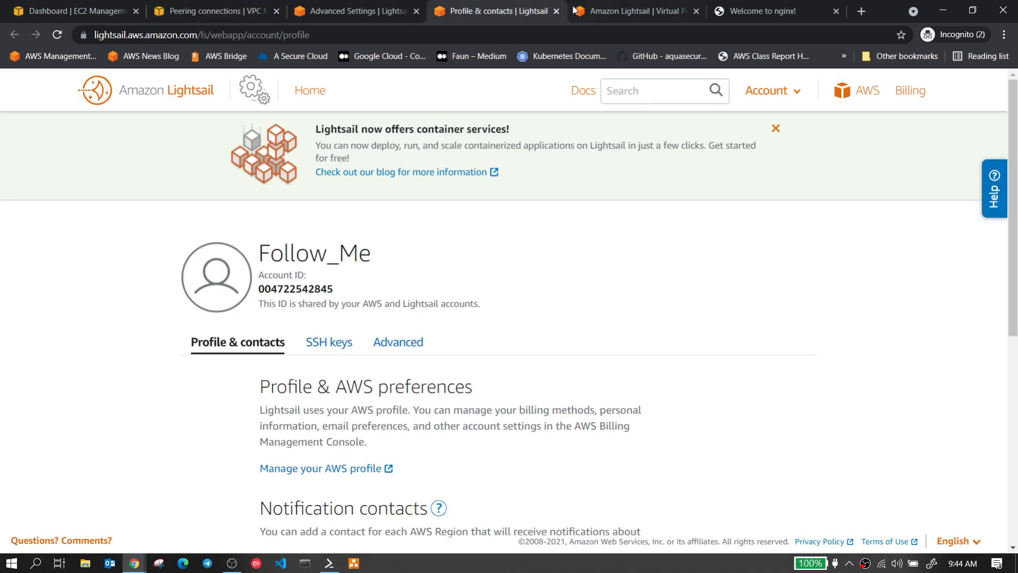
{"action": "scroll", "coordinate": [461, 324], "scroll_direction": "down", "scroll_amount": 5}
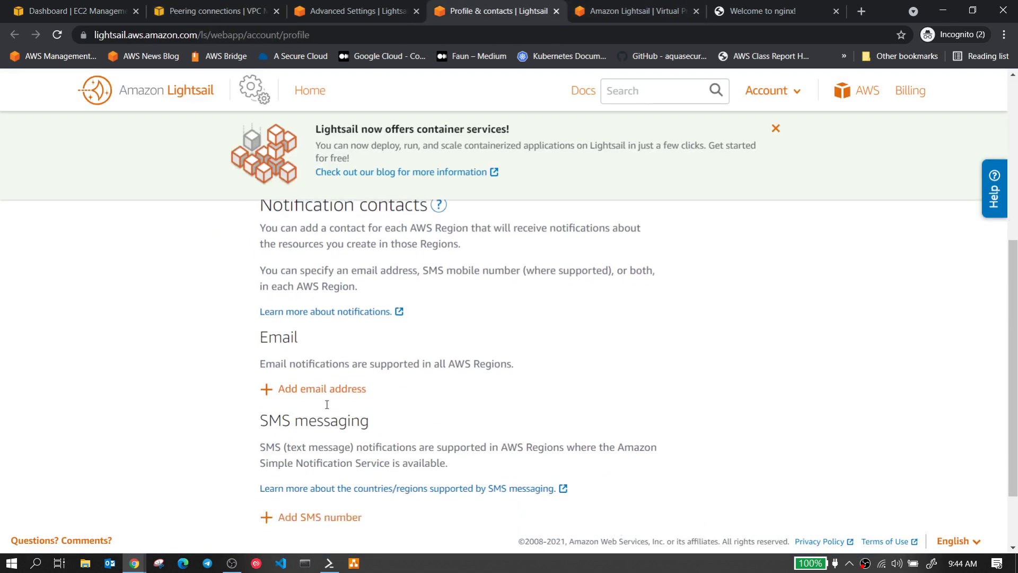
{"action": "scroll", "coordinate": [326, 404], "scroll_direction": "down", "scroll_amount": 2}
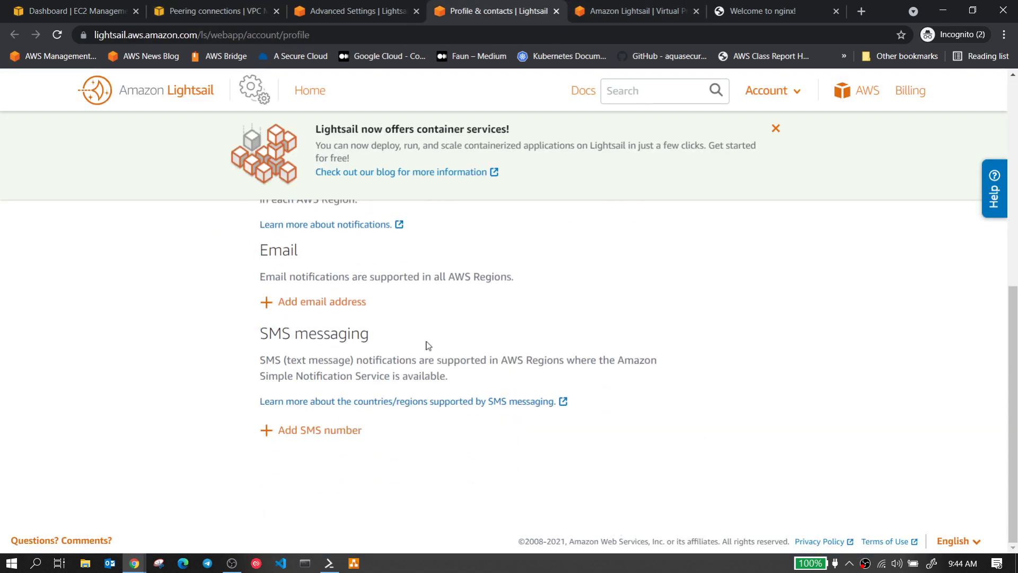
{"action": "left_click", "coordinate": [556, 11]}
{"action": "left_click", "coordinate": [423, 13]}
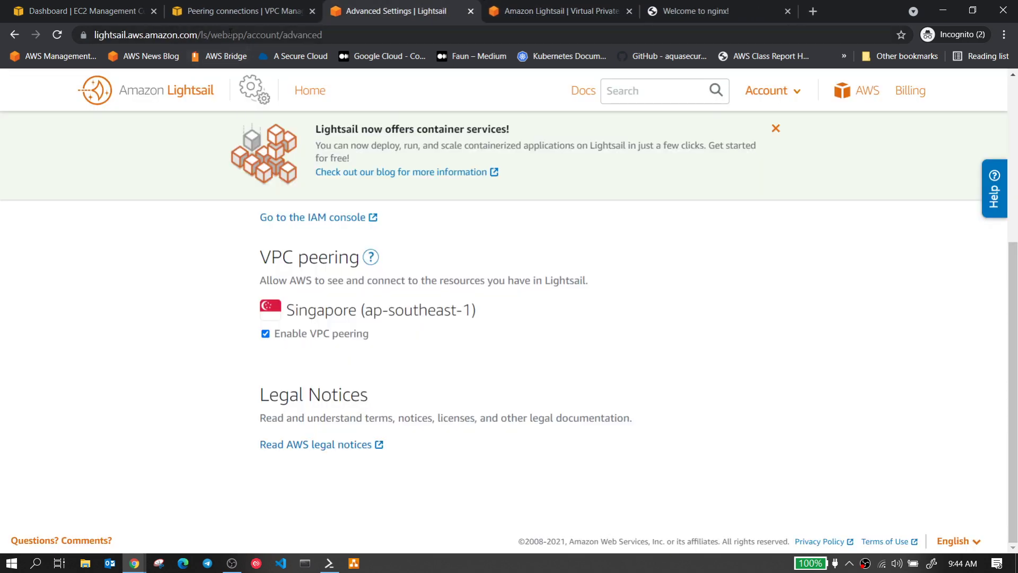
Step: Examine the active peering connection's status and requester VPC, and view the list of VPC route tables
{"action": "left_click", "coordinate": [252, 5]}
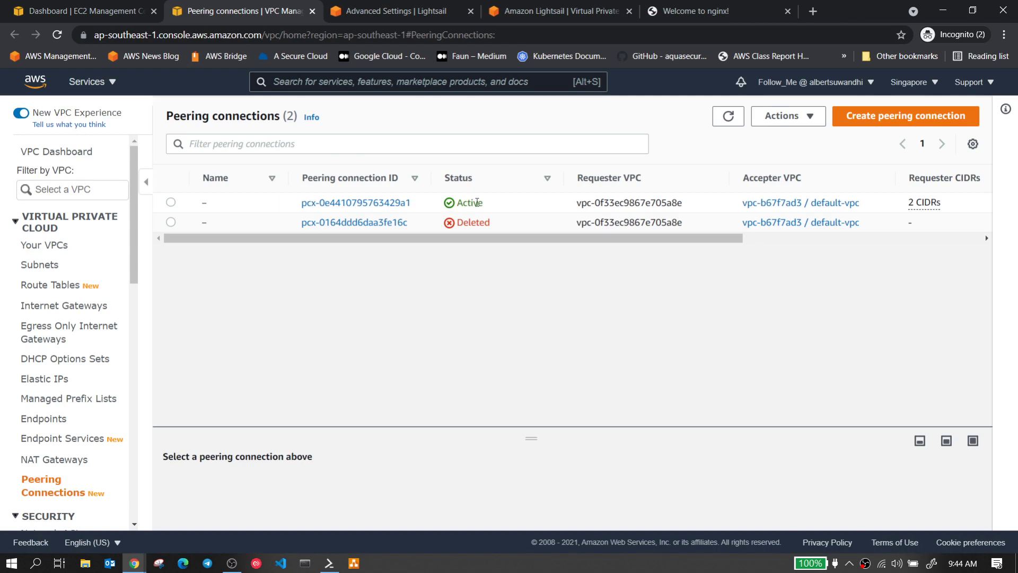
{"action": "mouse_move", "coordinate": [503, 238]}
{"action": "left_mouse_down"}
{"action": "mouse_move", "coordinate": [765, 246]}
{"action": "mouse_move", "coordinate": [486, 242]}
{"action": "left_mouse_up"}
{"action": "scroll", "coordinate": [557, 241], "scroll_direction": "right", "scroll_amount": 5}
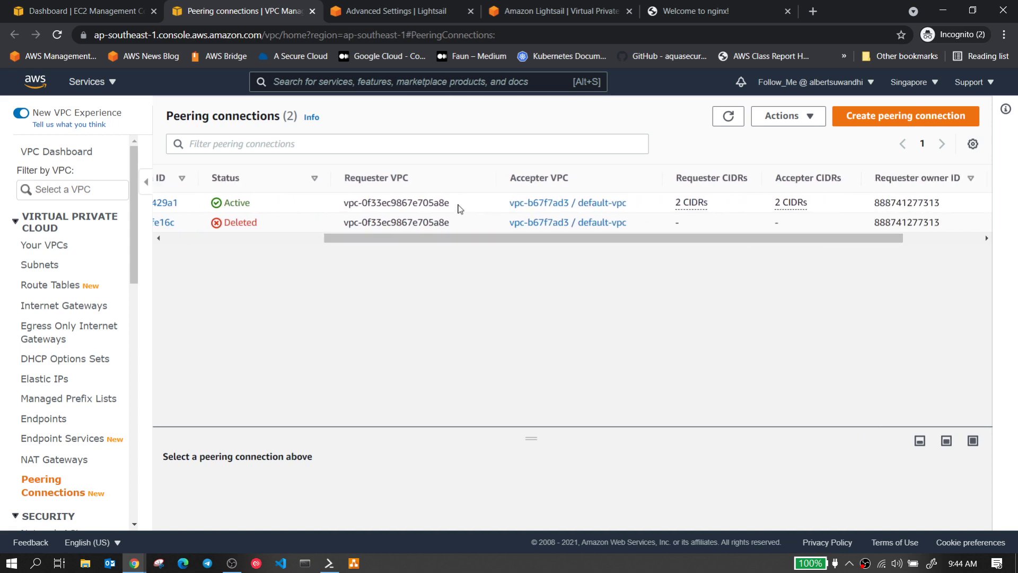
{"action": "left_click_drag", "start_coordinate": [452, 204], "coordinate": [340, 207]}
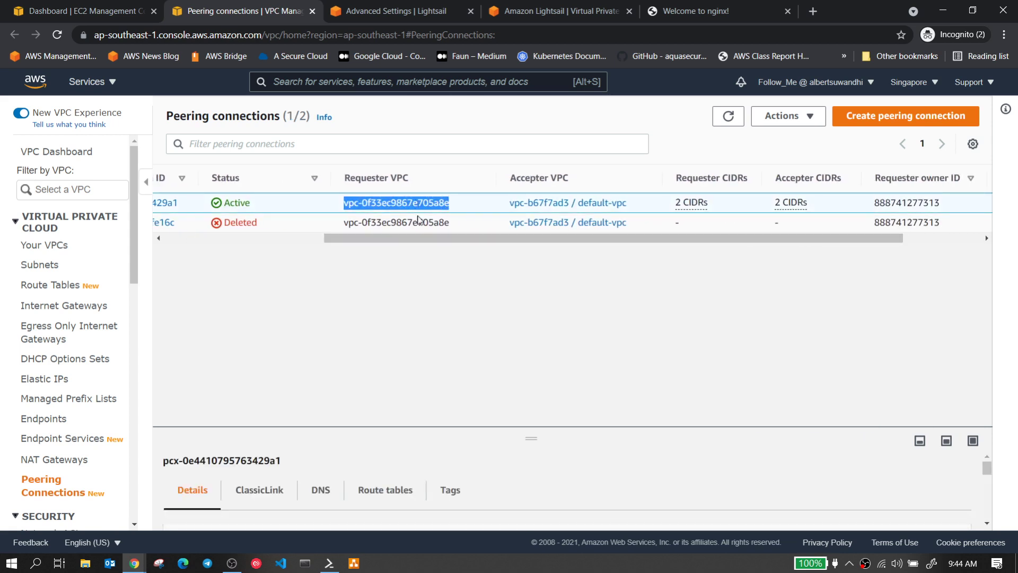
{"action": "left_click_drag", "start_coordinate": [397, 240], "coordinate": [233, 244]}
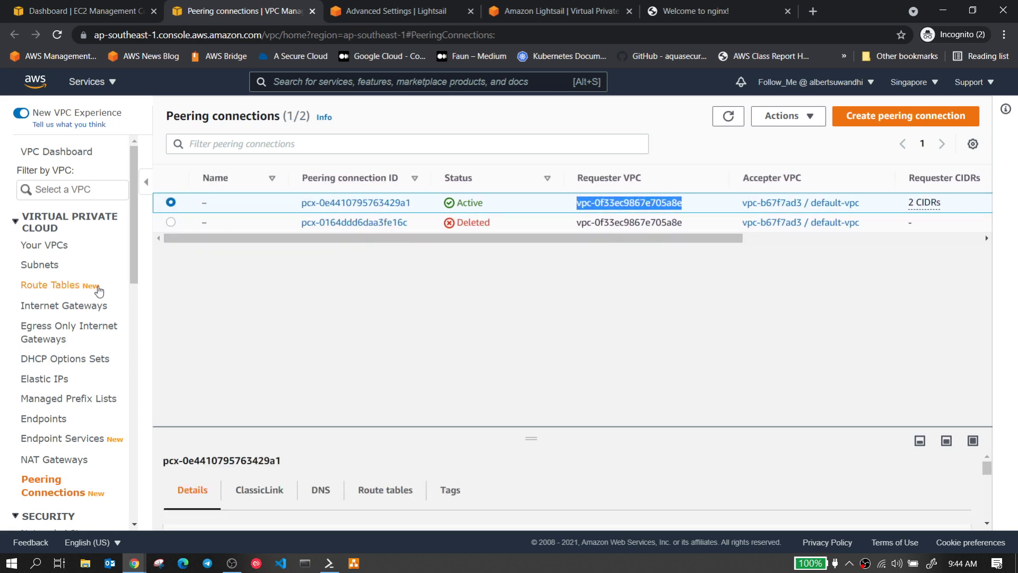
{"action": "left_click", "coordinate": [52, 286]}
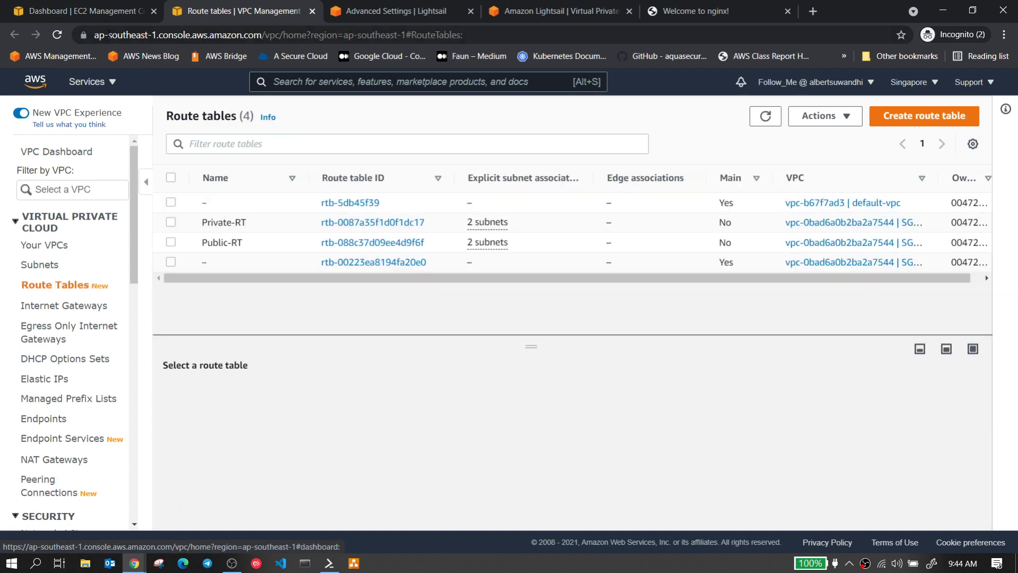
Step: Connect to the running EC2 instance Server01 in a browser terminal and begin a curl command
{"action": "left_click", "coordinate": [89, 12]}
{"action": "left_click", "coordinate": [767, 151]}
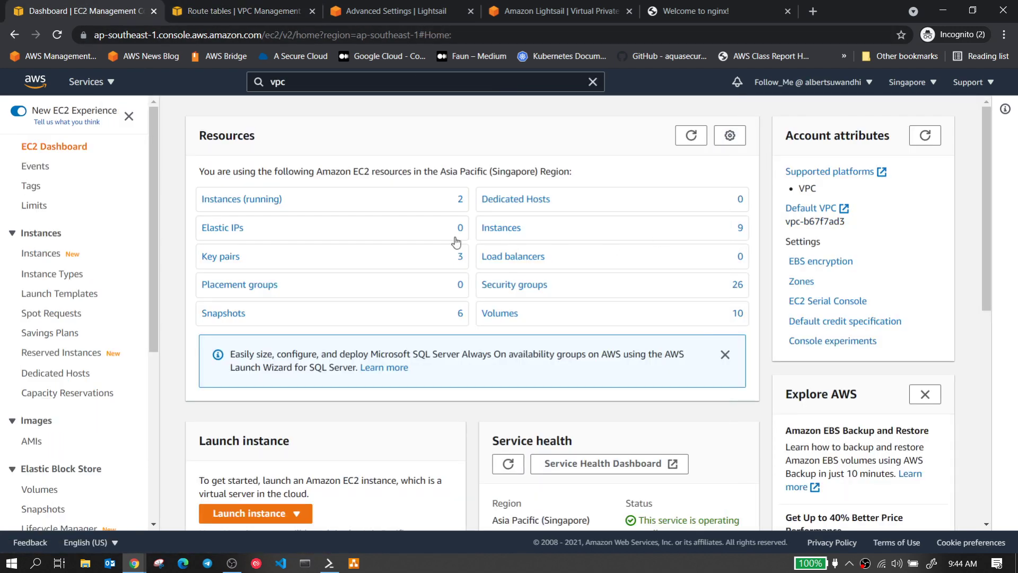
{"action": "left_click", "coordinate": [269, 202]}
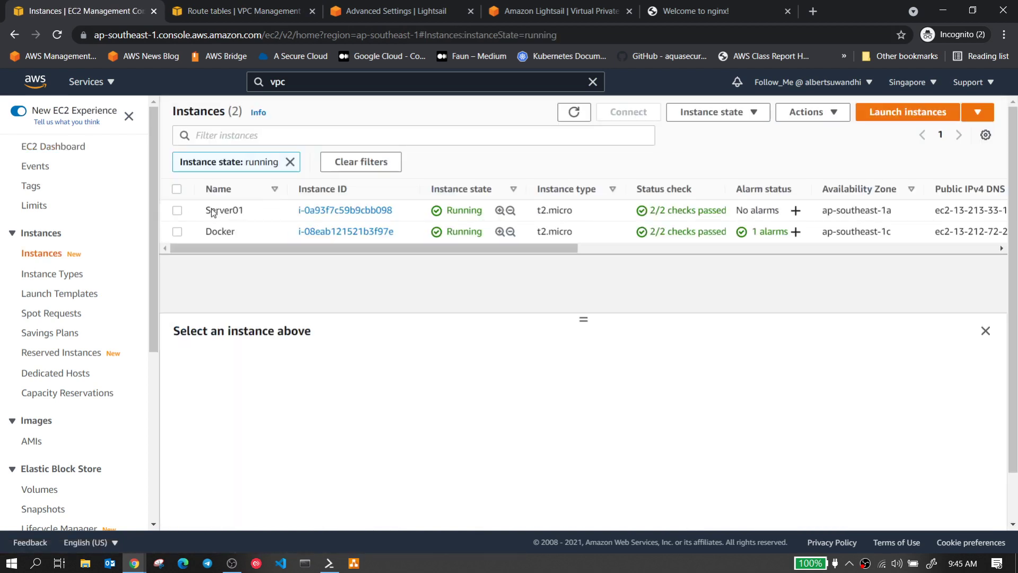
{"action": "left_click", "coordinate": [177, 210]}
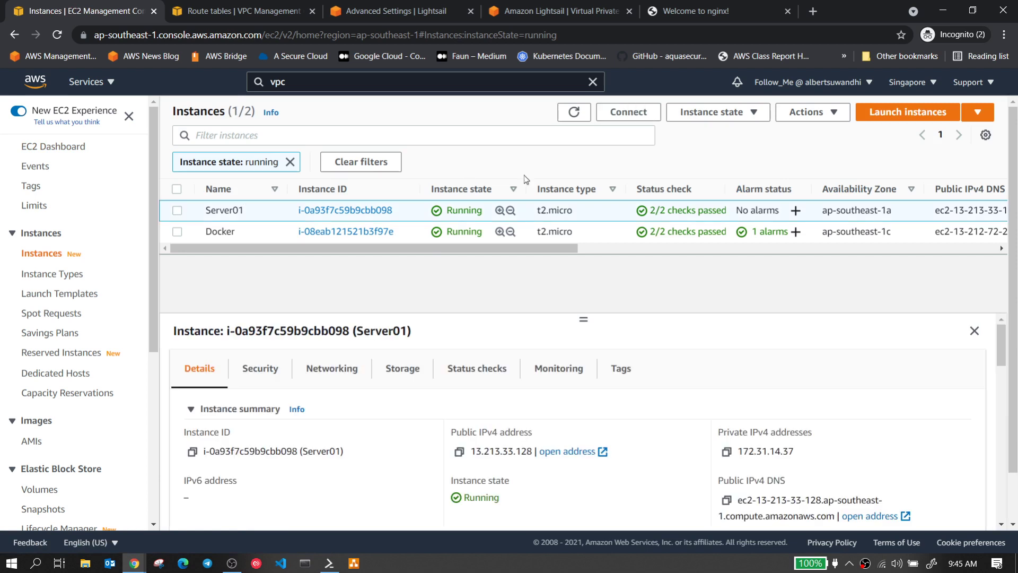
{"action": "left_click", "coordinate": [613, 115]}
{"action": "left_click", "coordinate": [581, 511]}
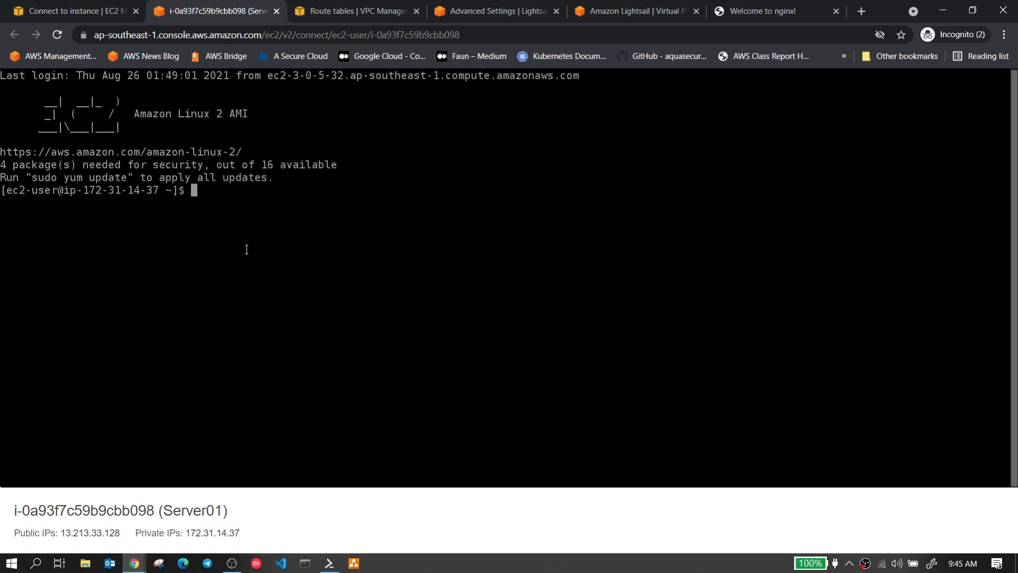
{"action": "type", "text": "curl"}
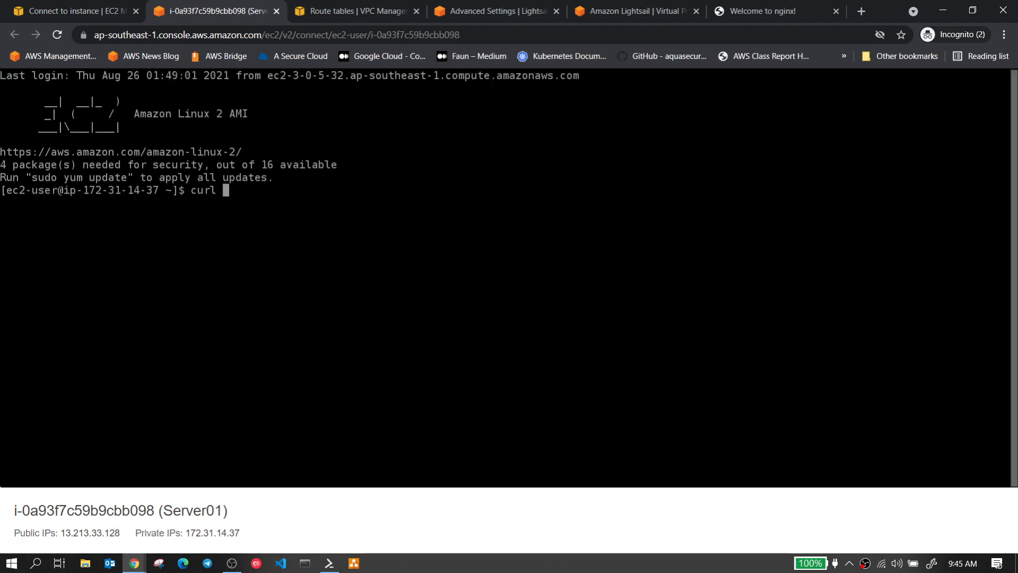
Step: Copy the Ubuntu instance's private IP address from its IPv4 networking settings in Lightsail
{"action": "left_click", "coordinate": [489, 10]}
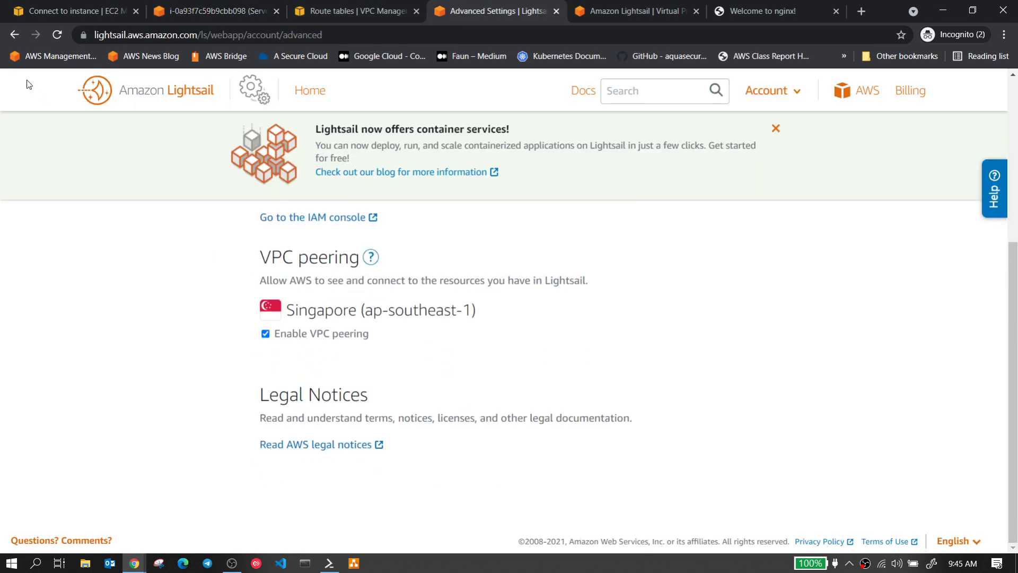
{"action": "left_click", "coordinate": [14, 34]}
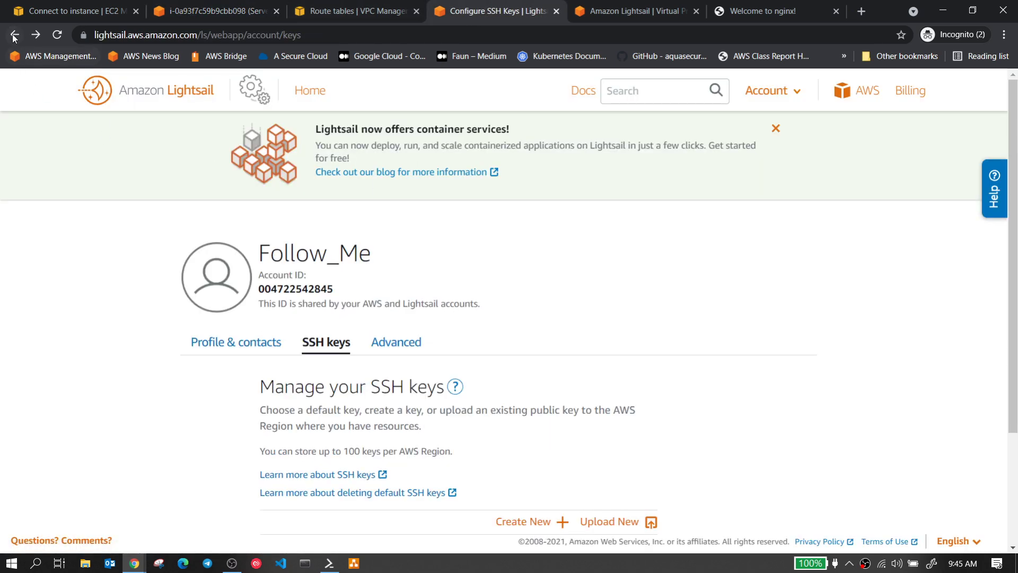
{"action": "left_click", "coordinate": [15, 35]}
{"action": "left_click", "coordinate": [309, 91]}
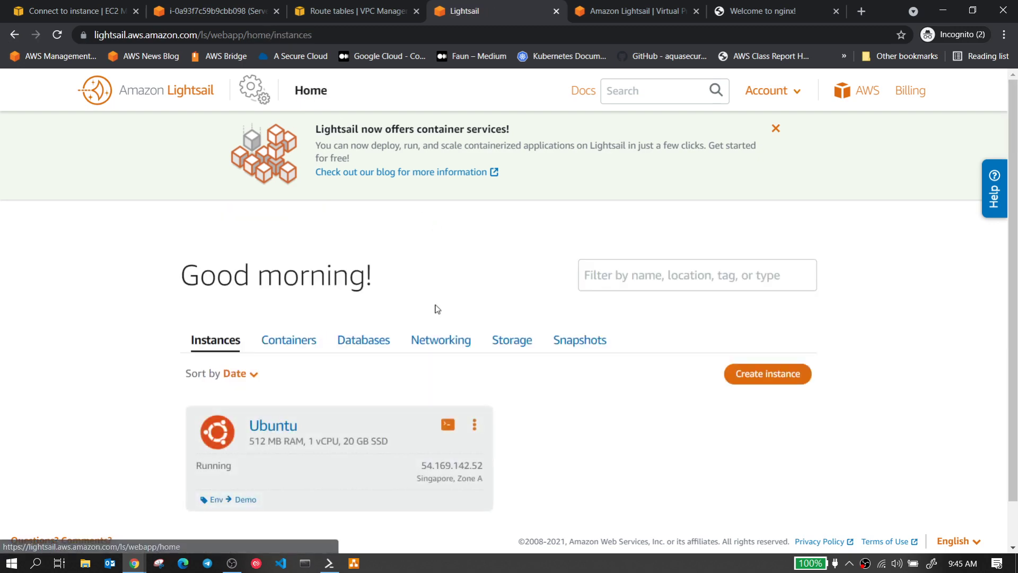
{"action": "left_click", "coordinate": [288, 381]}
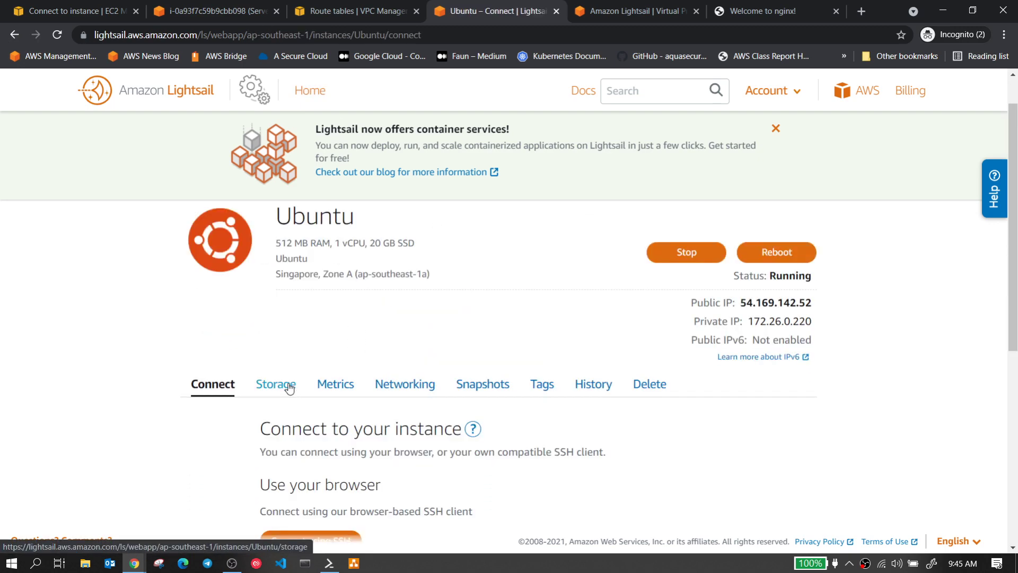
{"action": "scroll", "coordinate": [289, 388], "scroll_direction": "down", "scroll_amount": 5}
{"action": "scroll", "coordinate": [404, 348], "scroll_direction": "up", "scroll_amount": 4}
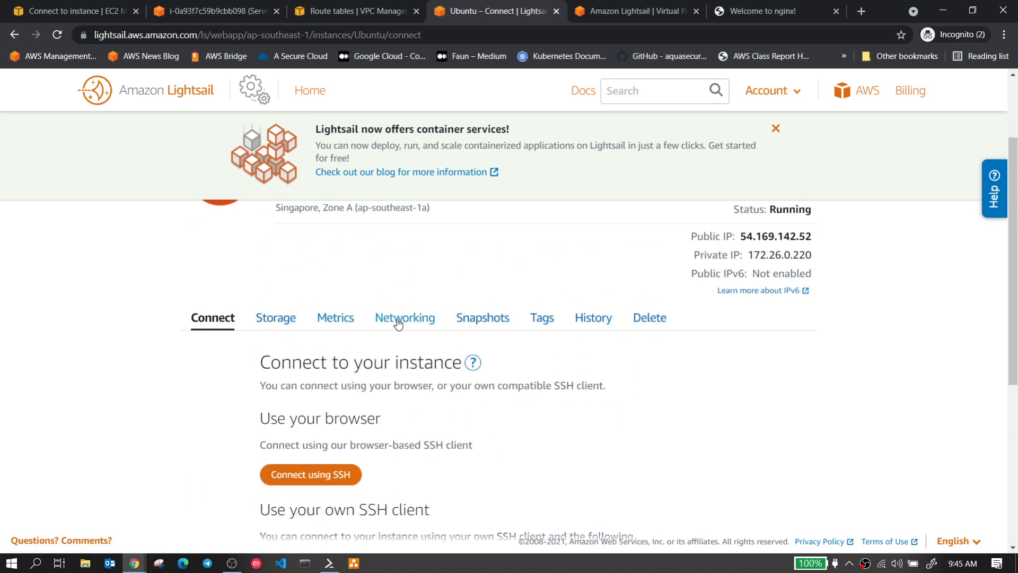
{"action": "left_click", "coordinate": [398, 321]}
{"action": "left_click_drag", "start_coordinate": [678, 474], "coordinate": [563, 465]}
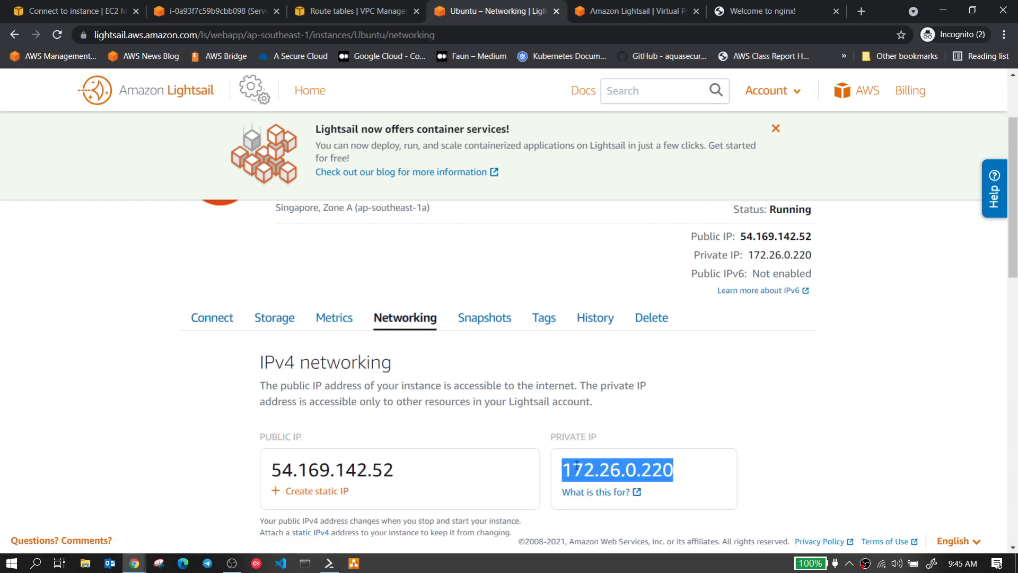
{"action": "right_click", "coordinate": [576, 465]}
{"action": "left_click", "coordinate": [595, 387]}
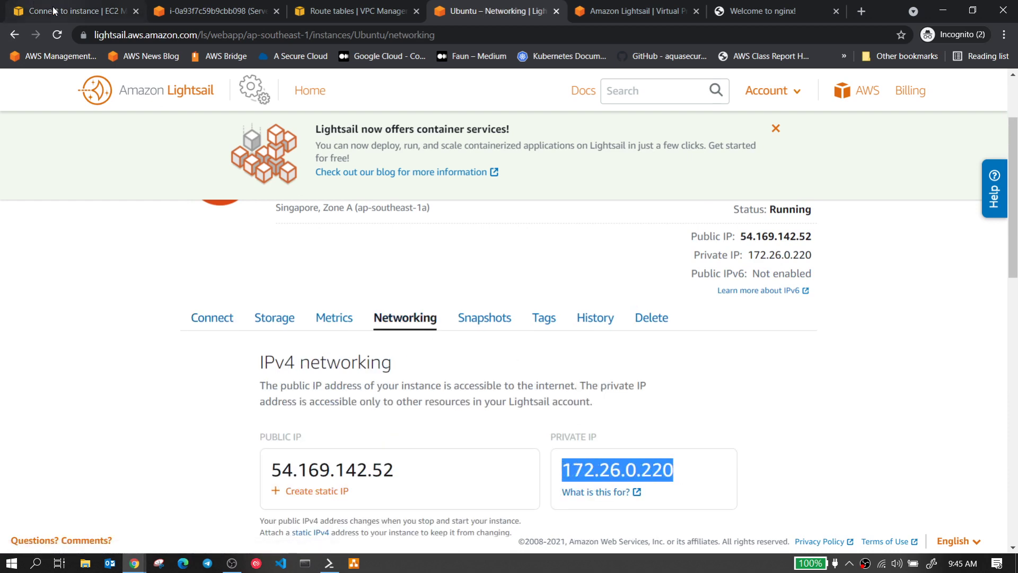
Step: Check the Ubuntu instance's terminal window, minimize it, and return to the Server01 terminal session
{"action": "mouse_move", "coordinate": [134, 563]}
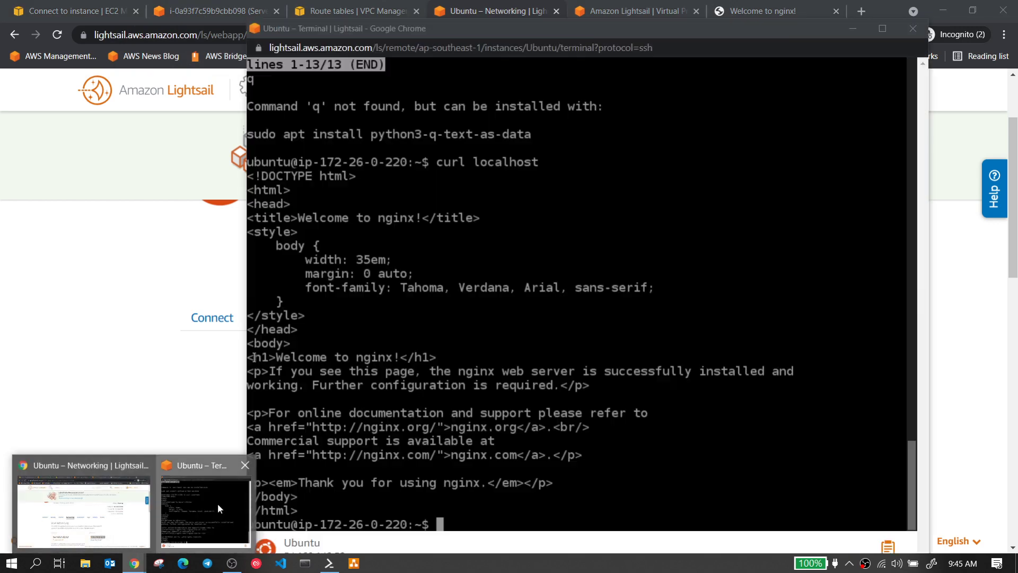
{"action": "left_click", "coordinate": [218, 503]}
{"action": "left_click", "coordinate": [852, 28]}
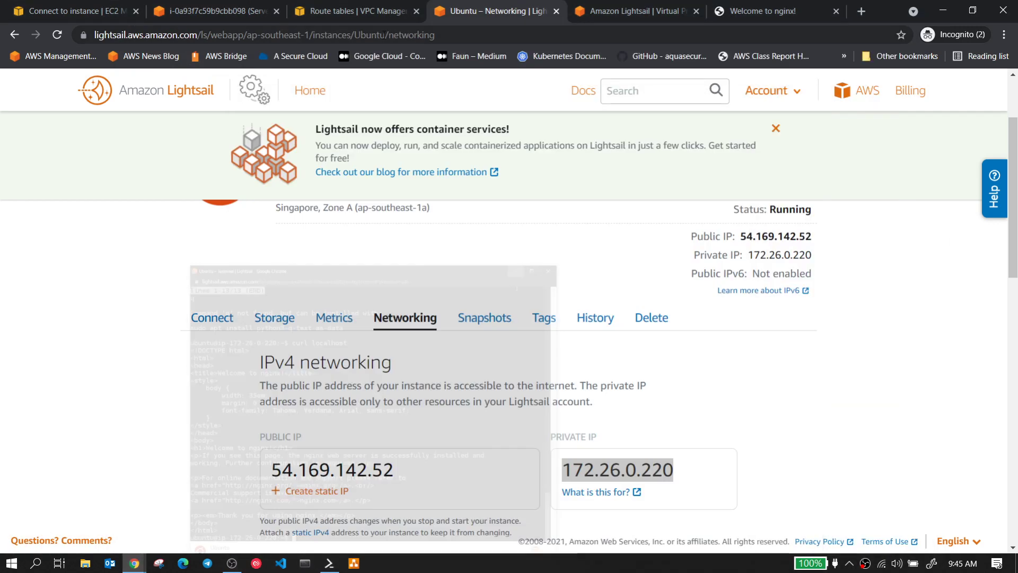
{"action": "left_click", "coordinate": [220, 13]}
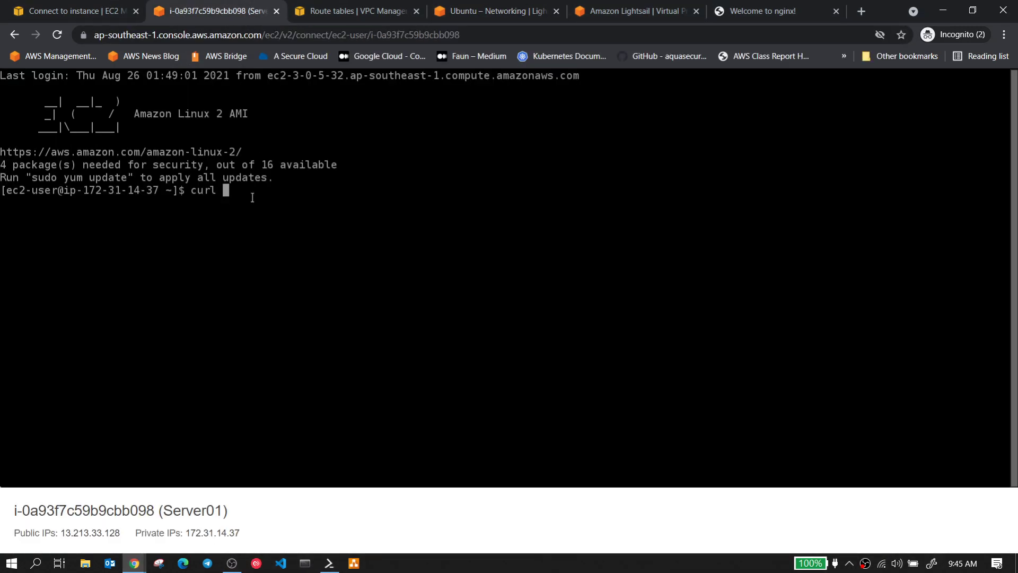
Step: Run curl against the Ubuntu instance's private IP 172.26.0.220 from Server01 and review the response
{"action": "key", "text": "ctrl+v"}
{"action": "key", "text": "Return"}
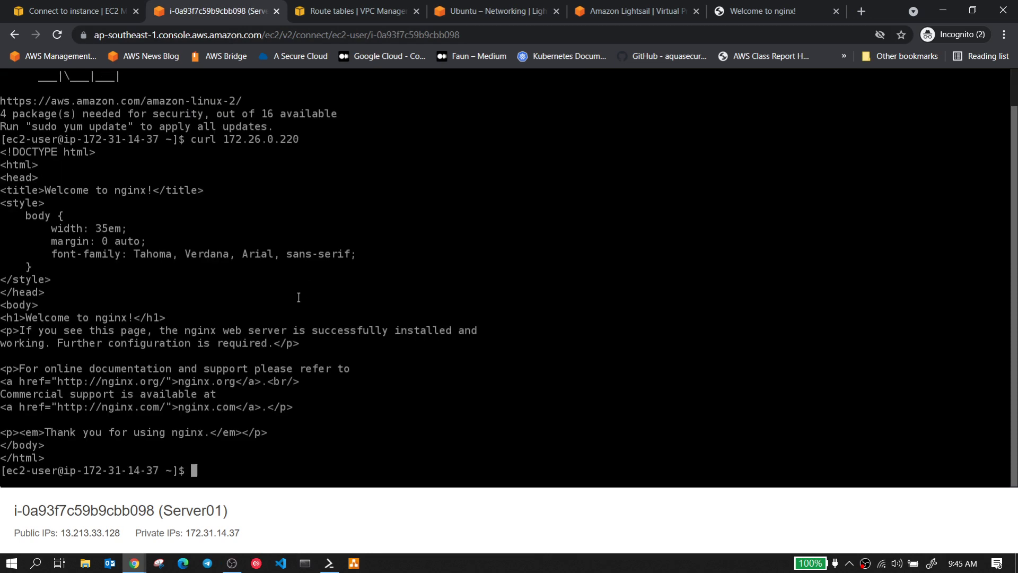
{"action": "scroll", "coordinate": [267, 306], "scroll_direction": "up", "scroll_amount": 1}
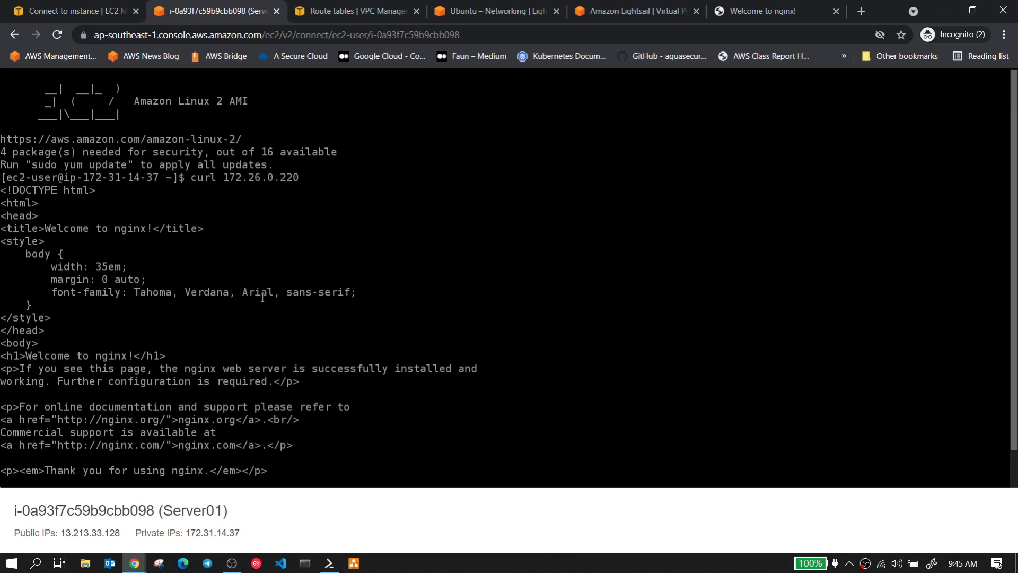
Step: Leave the connection page for Server01 and view the list of EC2 instances
{"action": "left_click", "coordinate": [37, 11]}
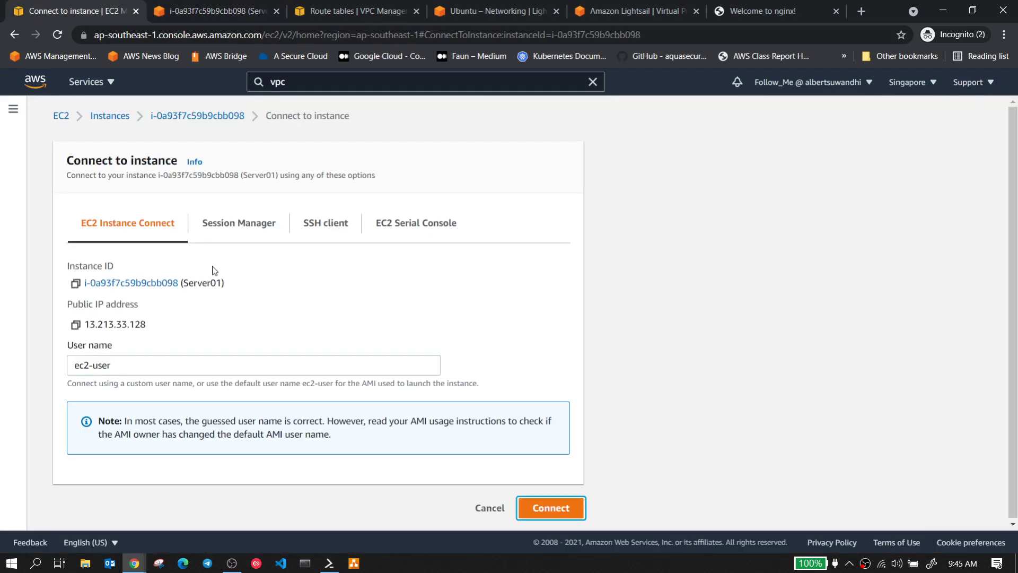
{"action": "left_click", "coordinate": [109, 116]}
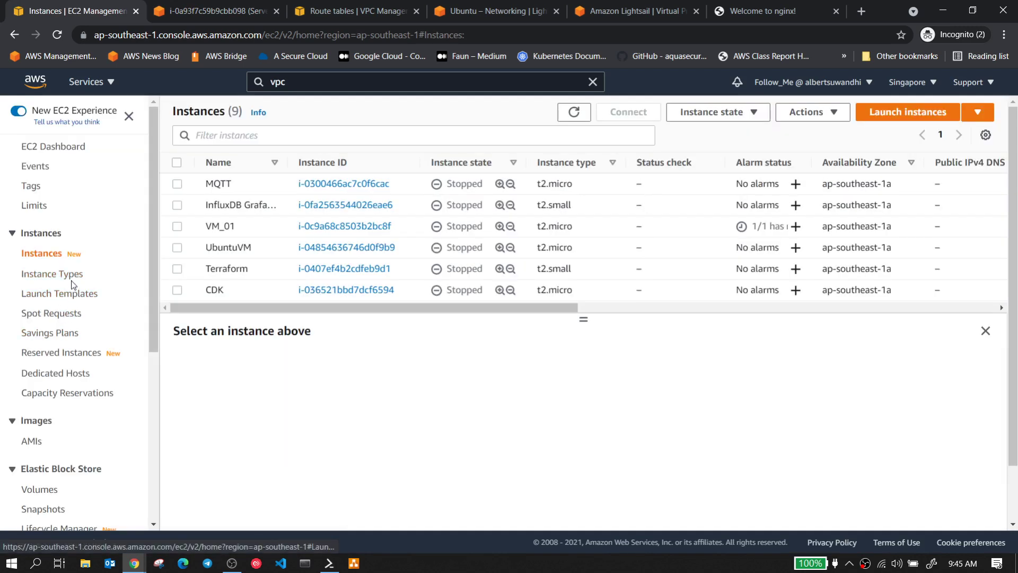
{"action": "left_click", "coordinate": [182, 8]}
{"action": "left_click", "coordinate": [76, 11]}
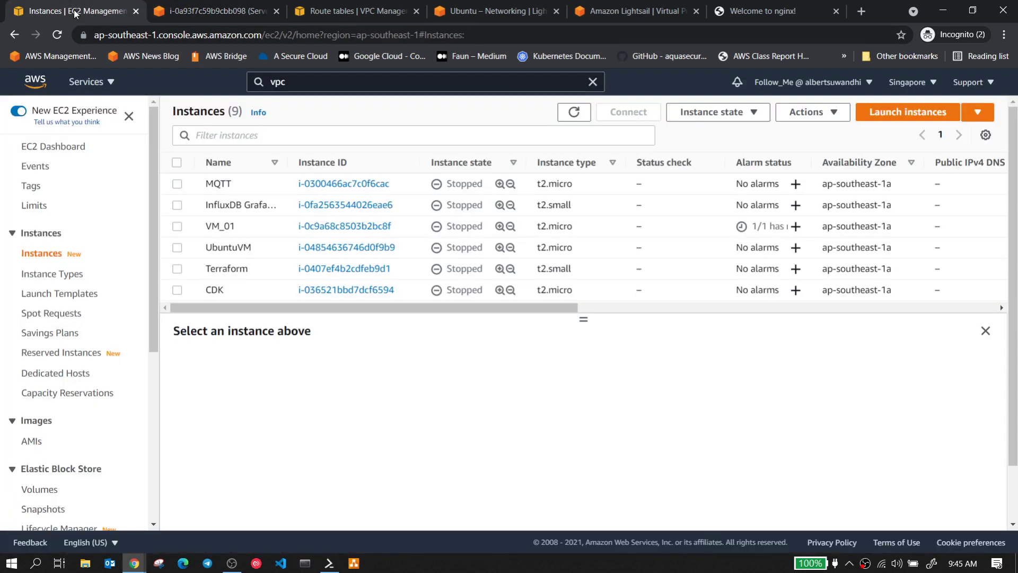
Step: Examine the routes of the default VPC's main route table, highlighting the 172.26.0.0/16 destination
{"action": "left_click", "coordinate": [350, 11]}
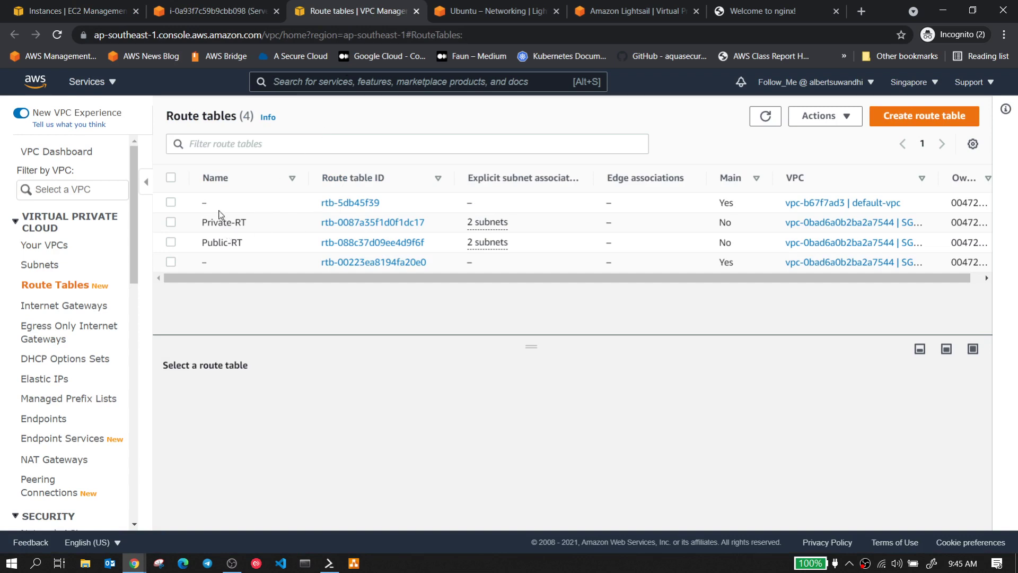
{"action": "left_click", "coordinate": [171, 204]}
{"action": "left_click_drag", "start_coordinate": [522, 347], "coordinate": [522, 302]}
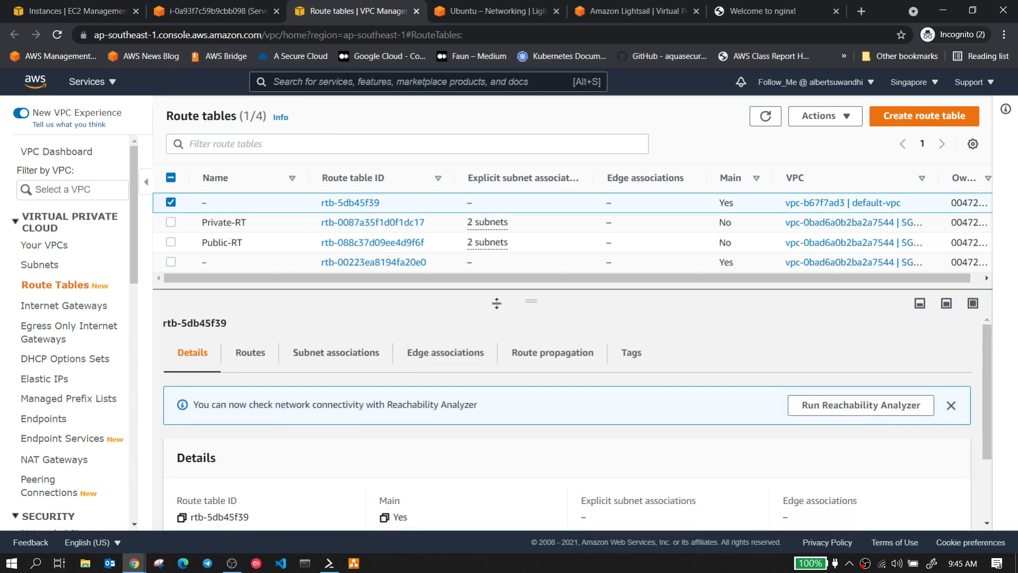
{"action": "left_click", "coordinate": [249, 354]}
{"action": "scroll", "coordinate": [373, 371], "scroll_direction": "down", "scroll_amount": 2}
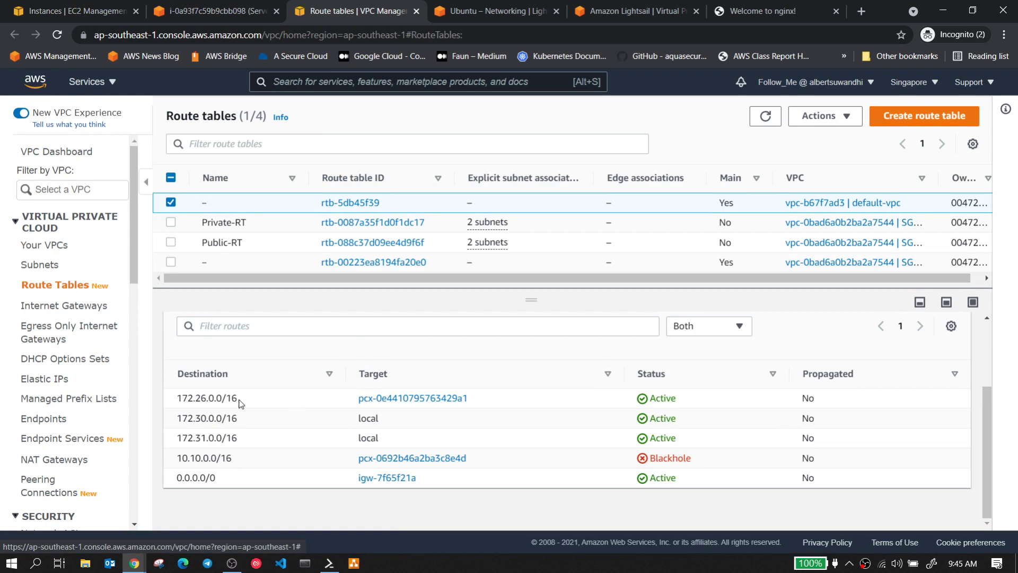
{"action": "left_click_drag", "start_coordinate": [244, 403], "coordinate": [178, 401]}
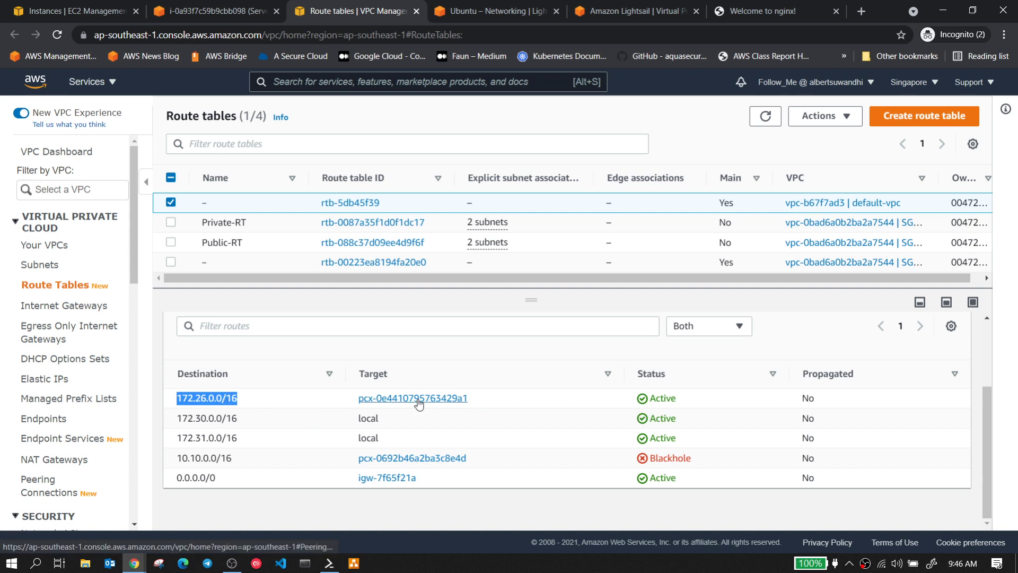
Step: View the peering connection targeted by the 172.26.0.0/16 route in a separate browser tab, and return to the route tables
{"action": "right_click", "coordinate": [421, 400]}
{"action": "left_click", "coordinate": [470, 409]}
{"action": "left_click", "coordinate": [424, 11]}
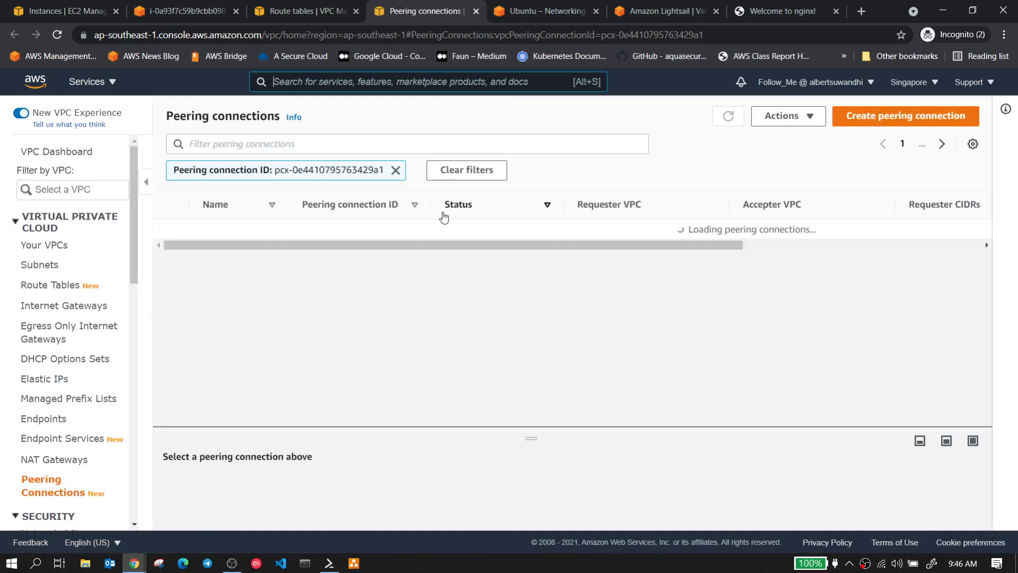
{"action": "left_click_drag", "start_coordinate": [530, 248], "coordinate": [331, 79]}
{"action": "left_click", "coordinate": [297, 11]}
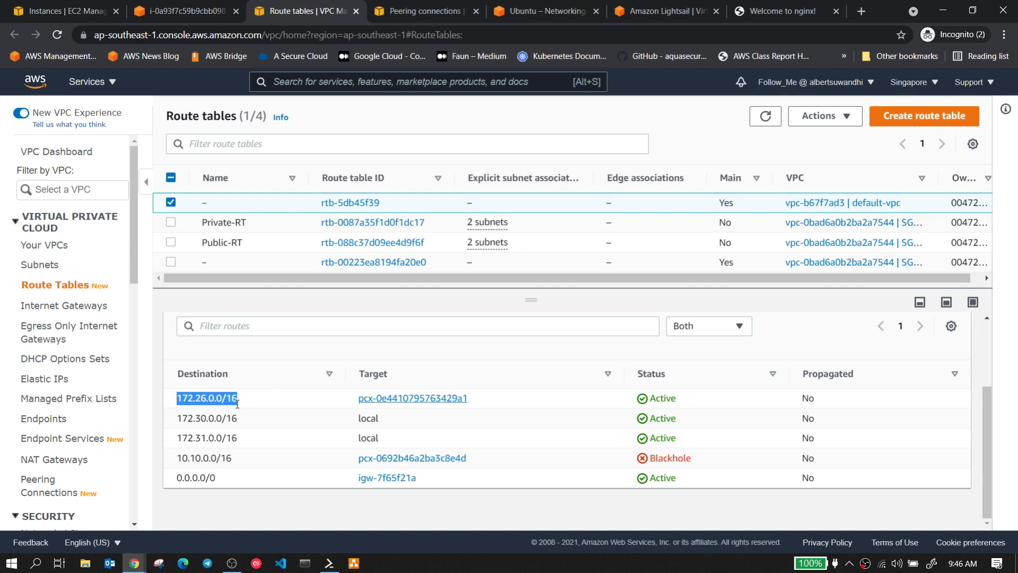
Step: Check the Ubuntu instance's networking and connection details in Lightsail, and return to the Lightsail home page's instance list
{"action": "left_click", "coordinate": [517, 14]}
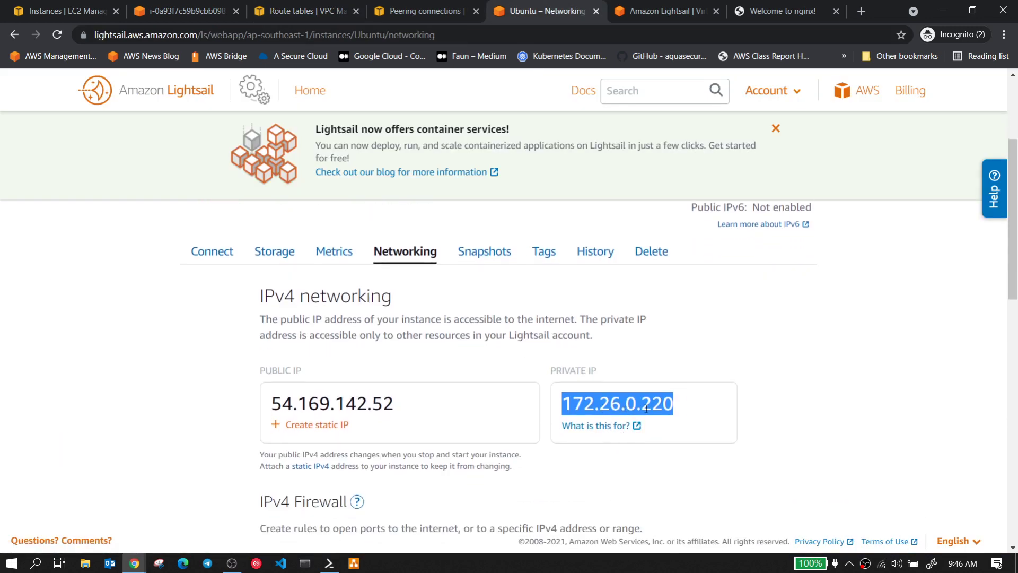
{"action": "scroll", "coordinate": [803, 319], "scroll_direction": "up", "scroll_amount": 3}
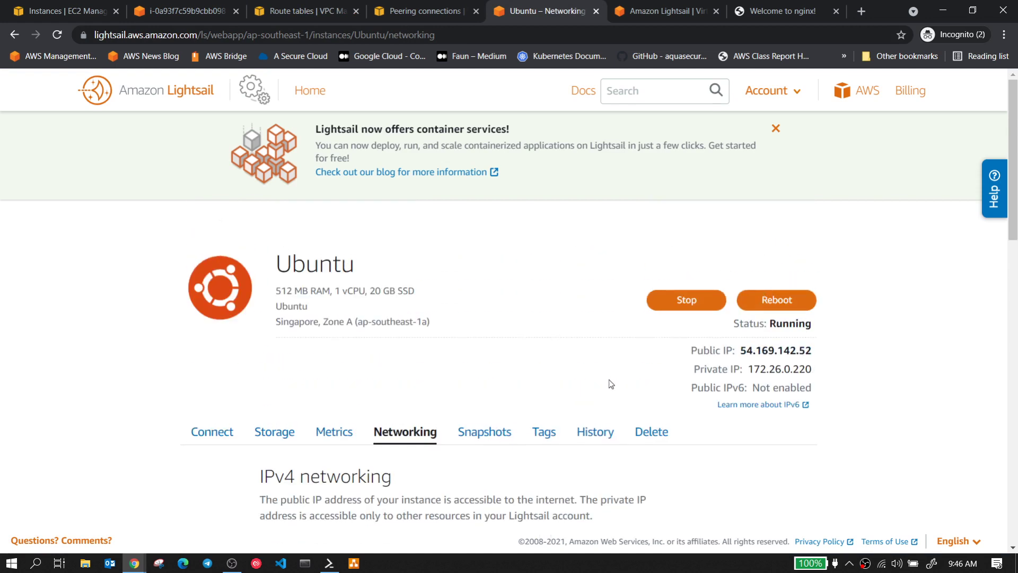
{"action": "left_click", "coordinate": [216, 433]}
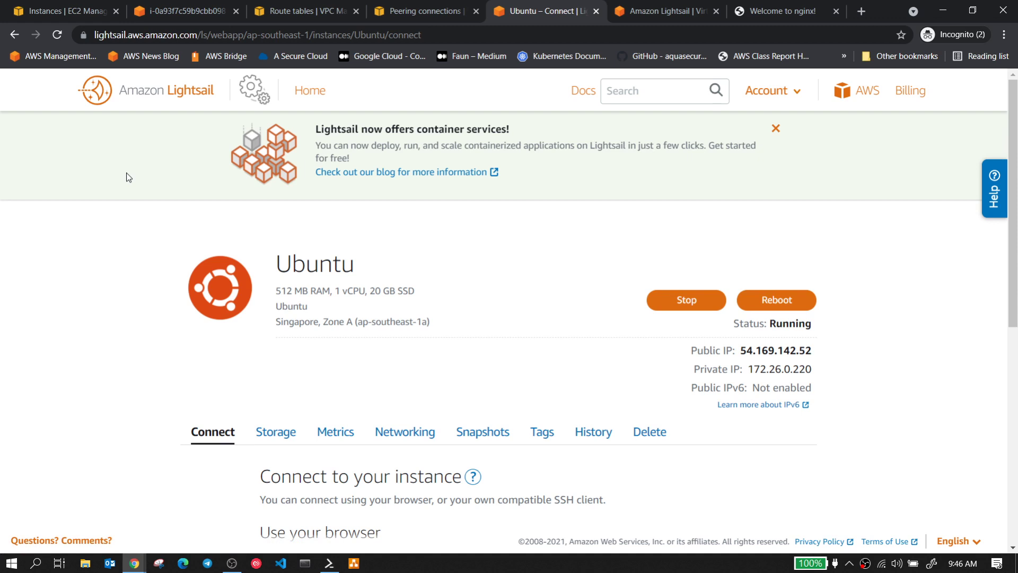
{"action": "left_click", "coordinate": [305, 91]}
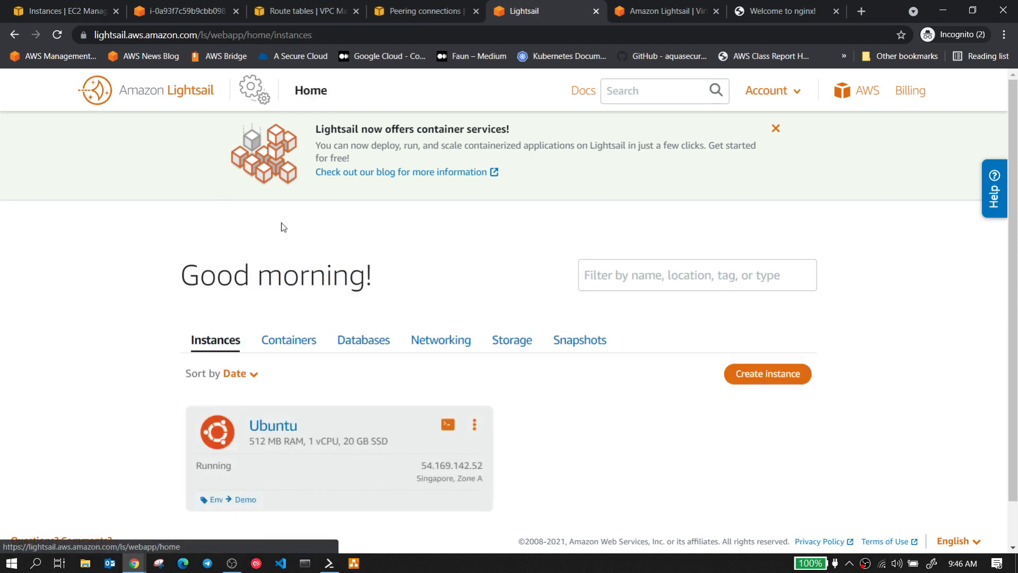
{"action": "scroll", "coordinate": [158, 333], "scroll_direction": "down", "scroll_amount": 1}
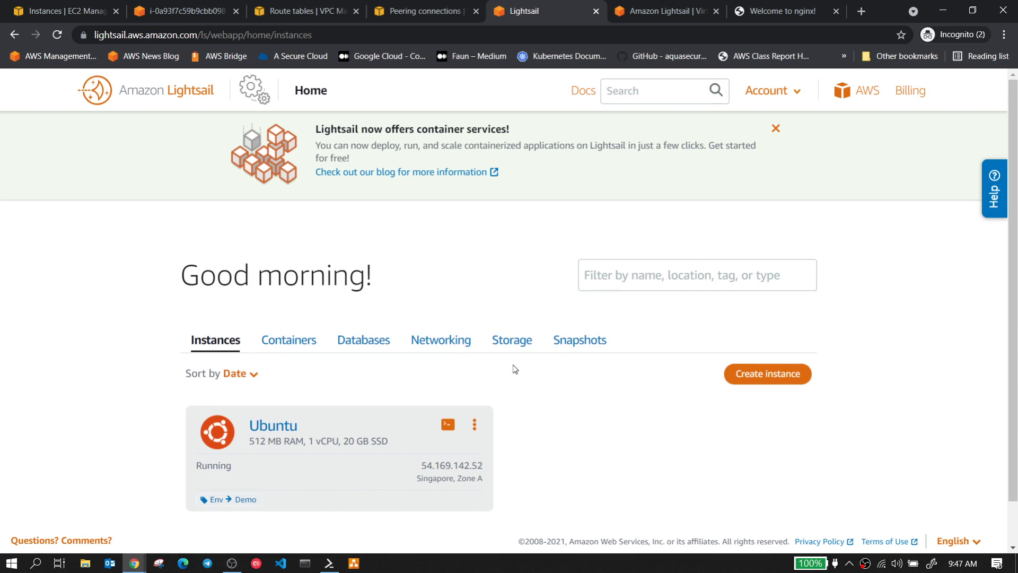
{"action": "left_click", "coordinate": [548, 562]}
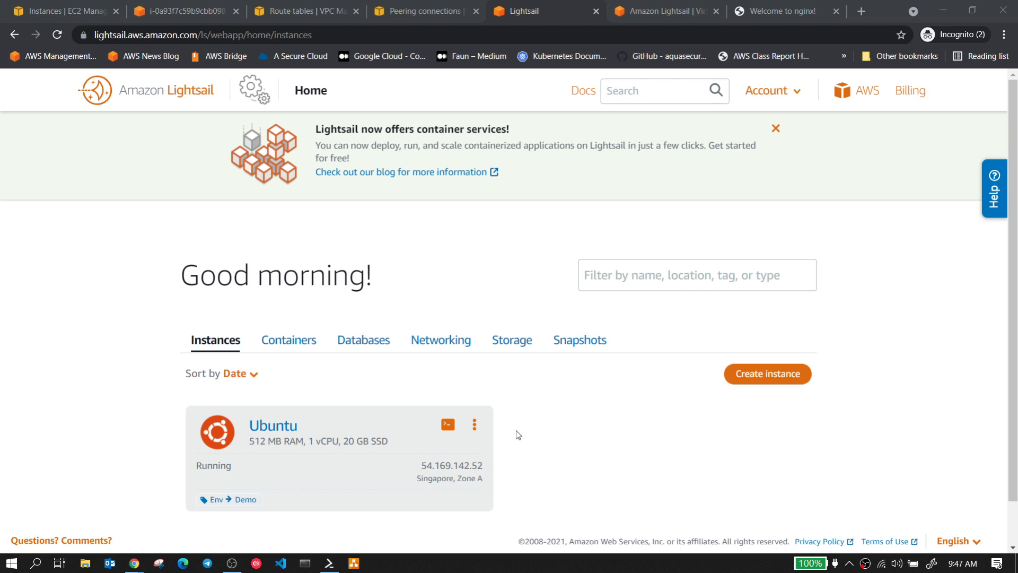
Step: Delete the Ubuntu instance from Lightsail and confirm its removal
{"action": "left_click", "coordinate": [474, 424]}
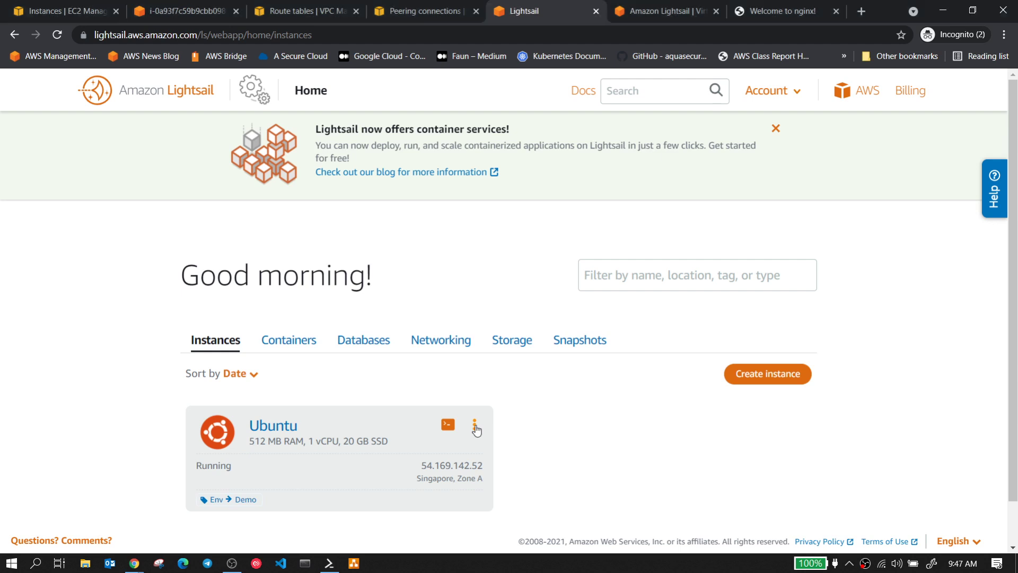
{"action": "scroll", "coordinate": [509, 448], "scroll_direction": "down", "scroll_amount": 1}
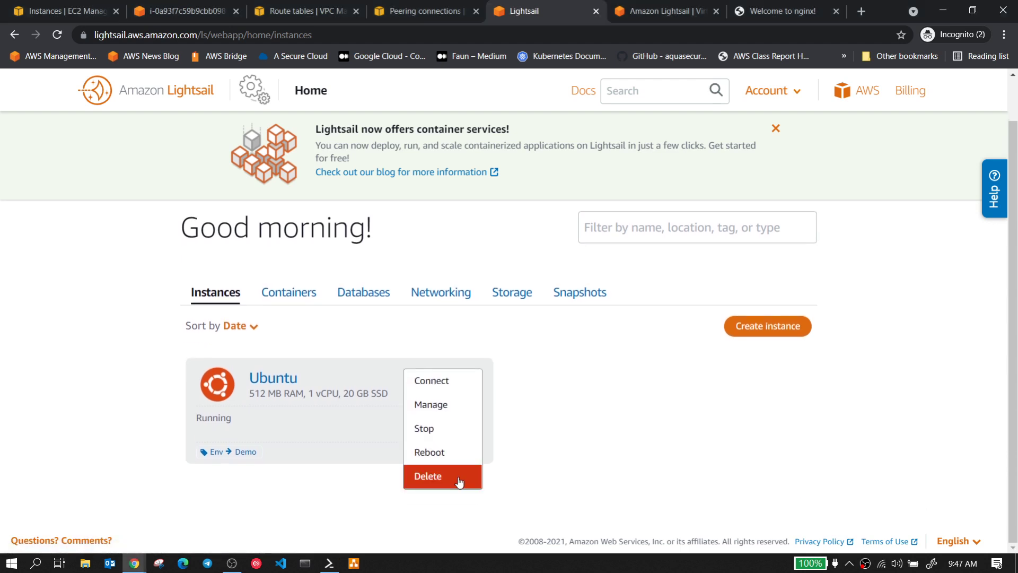
{"action": "left_click", "coordinate": [458, 477]}
{"action": "left_click", "coordinate": [561, 248]}
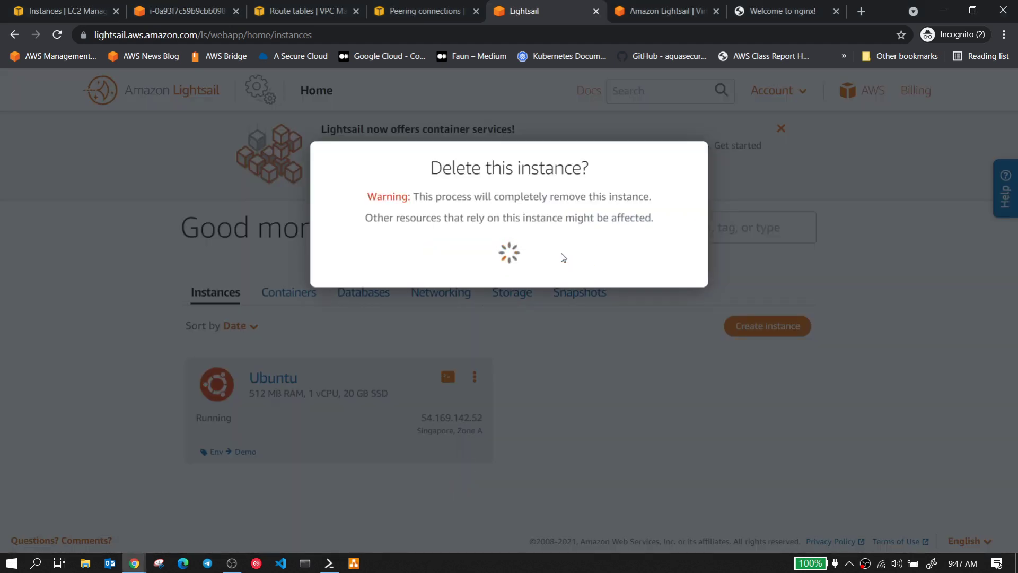
{"action": "scroll", "coordinate": [618, 392], "scroll_direction": "down", "scroll_amount": 2}
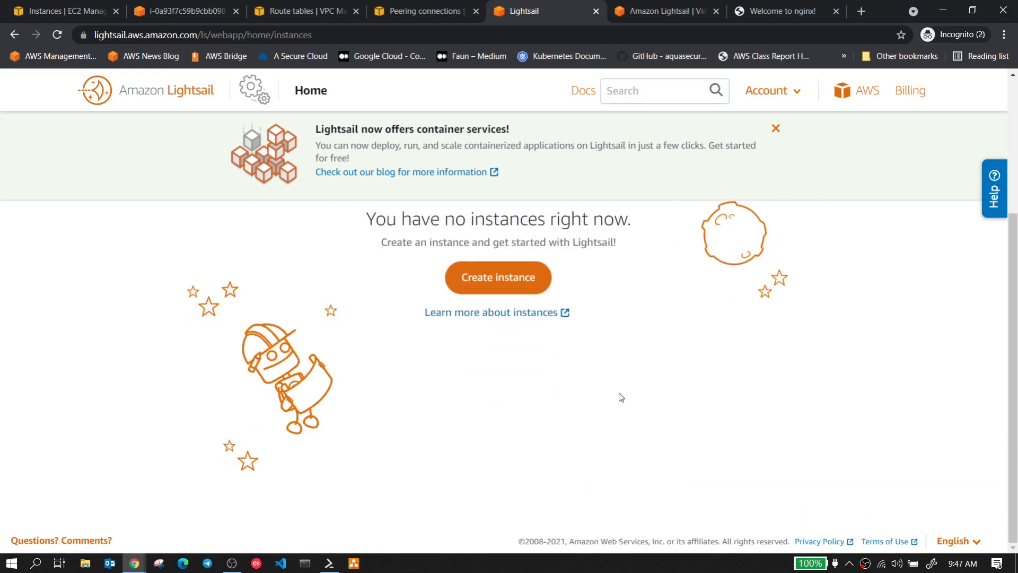
{"action": "left_click", "coordinate": [570, 566]}
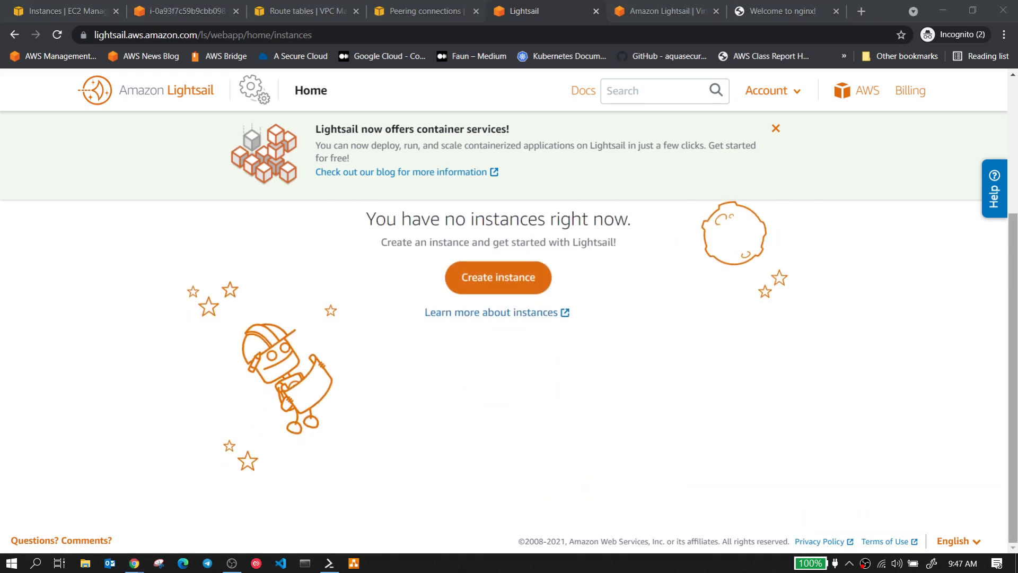